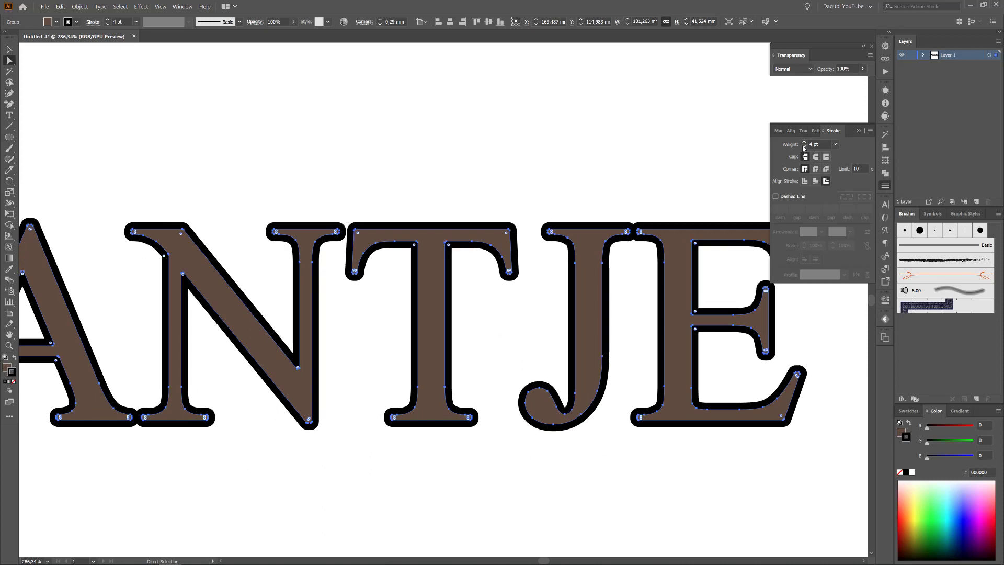
Add a new layer beneath the lettering layer and draw a 340 by 210 mm rectangle covering the whole artboard
key("ctrl+0")
left_click(976, 202)
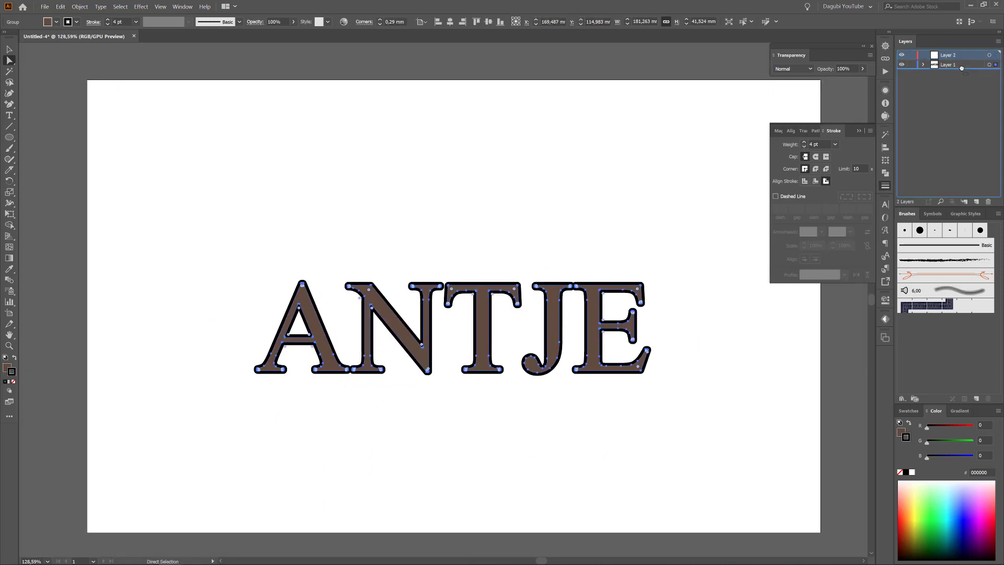
left_click(10, 136)
scroll(545, 367, "up", 1)
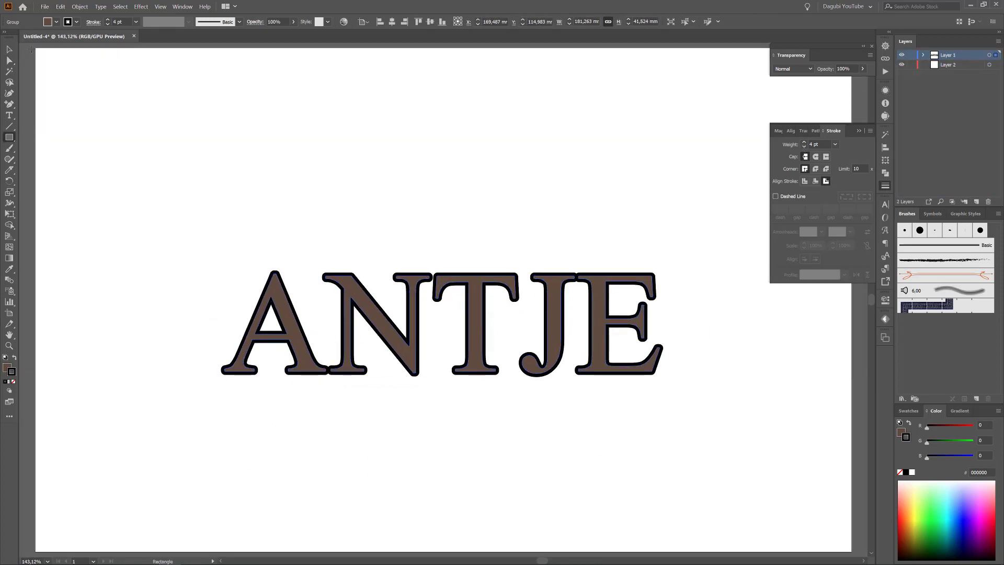
left_click(160, 6)
left_click(191, 238)
mouse_move(35, 48)
left_mouse_down()
mouse_move(695, 482)
mouse_move(850, 551)
left_mouse_up()
Fill the artboard-sized rectangle with dark grey and move it into Layer 2 behind the lettering
left_click(899, 471)
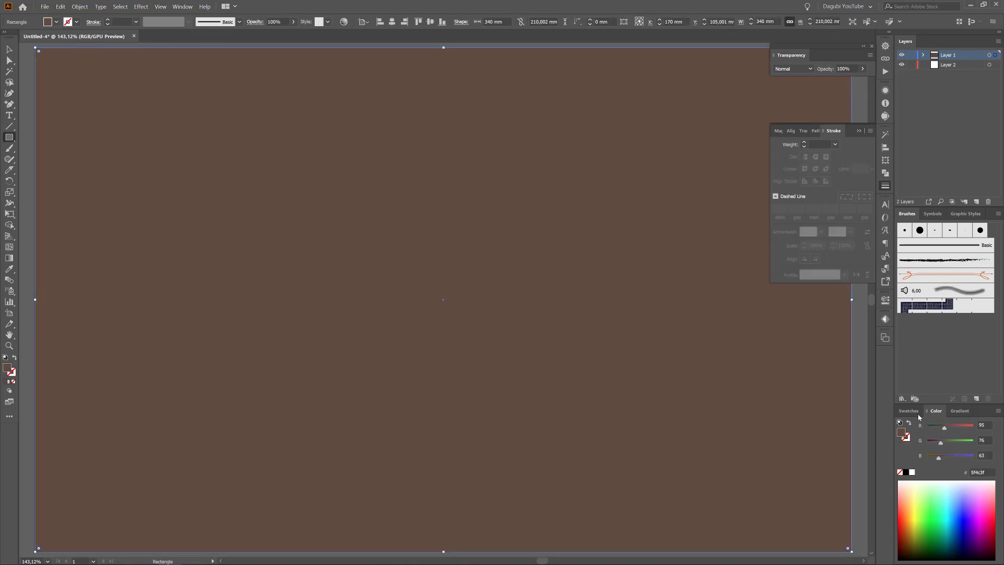
left_click(912, 411)
left_click(914, 469)
left_click(923, 54)
left_click_drag(957, 65, 959, 88)
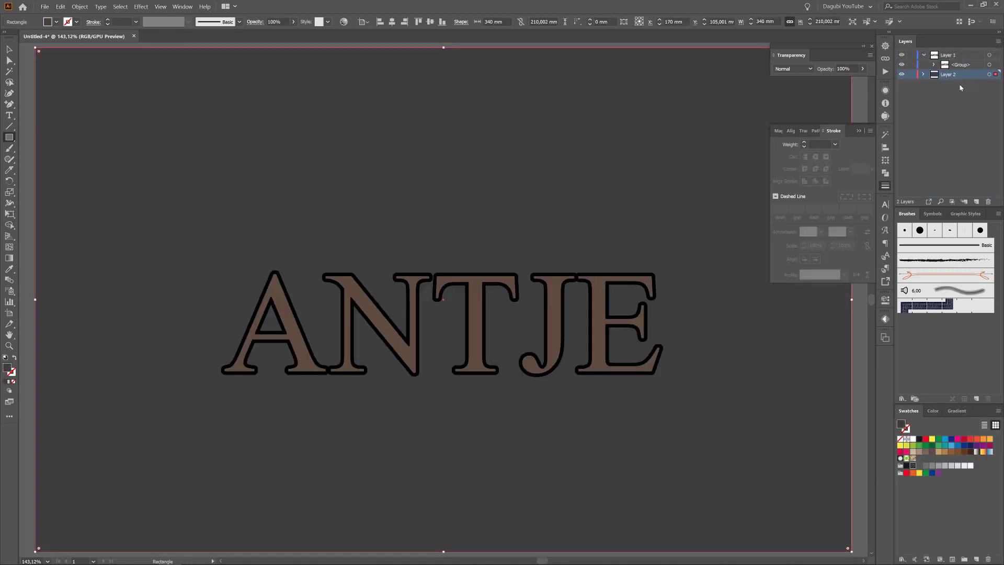
Lock Layer 2 and change the lettering group's stroke colour to white
left_click(912, 75)
left_click(989, 65)
left_click(906, 429)
left_click(913, 440)
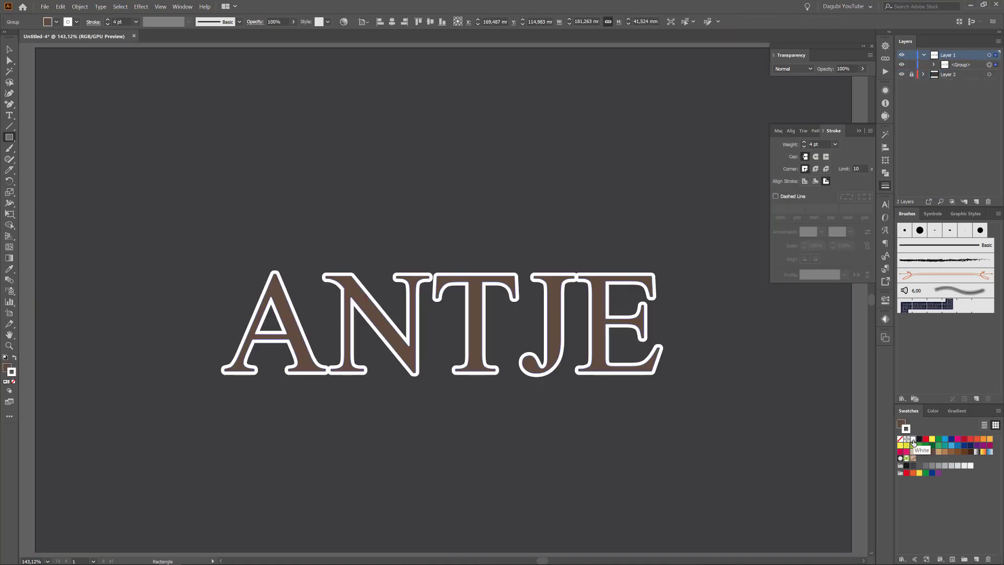
Set the lettering's white stroke weight to 3.5 pt
left_click_drag(611, 328, 698, 381)
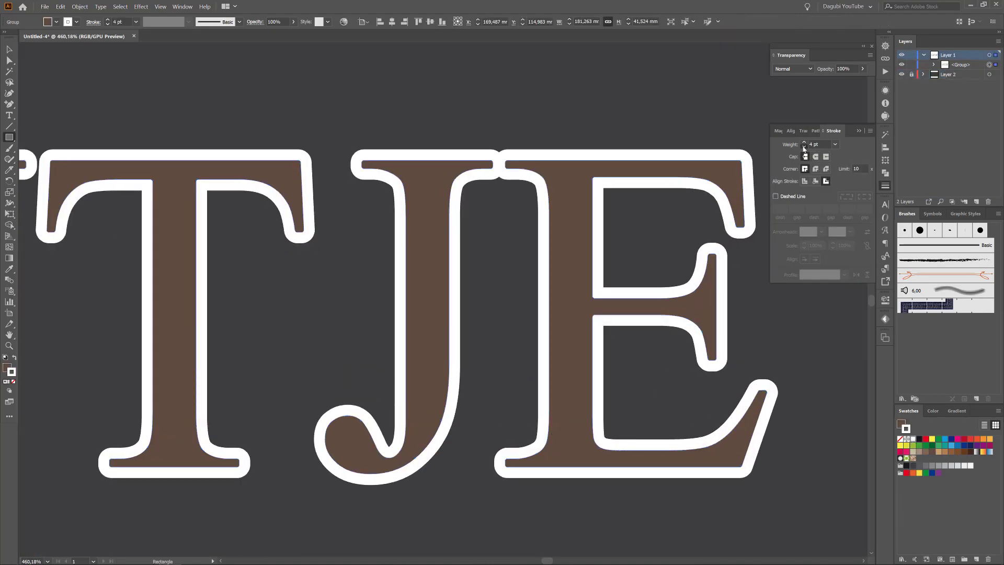
left_click(803, 148)
scroll(634, 272, "left", 6)
scroll(285, 294, "right", 4)
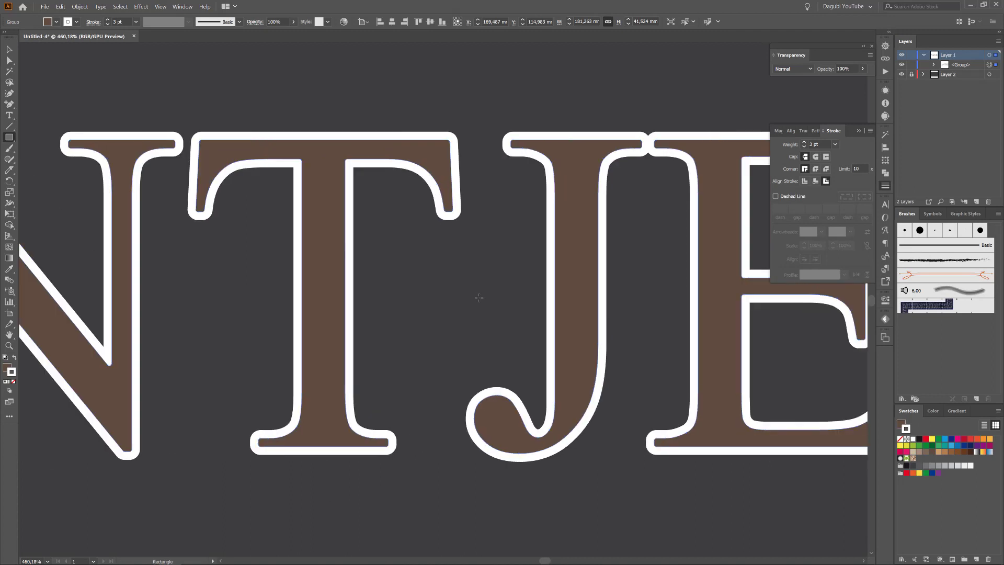
key("ctrl+0")
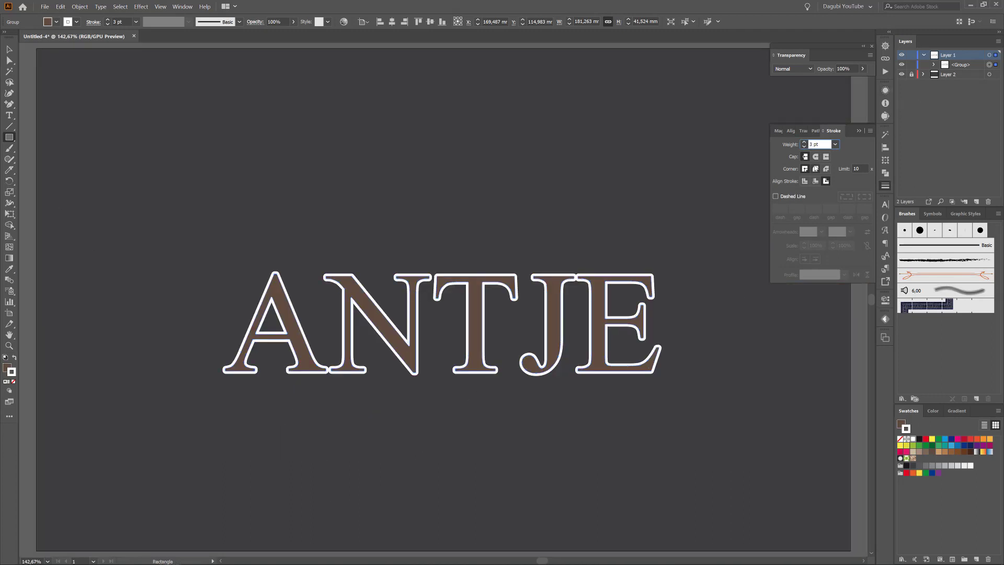
type("3,5")
key("Return")
Add a new layer above the lettering and open the Dagubi summer brush library
left_click(976, 201)
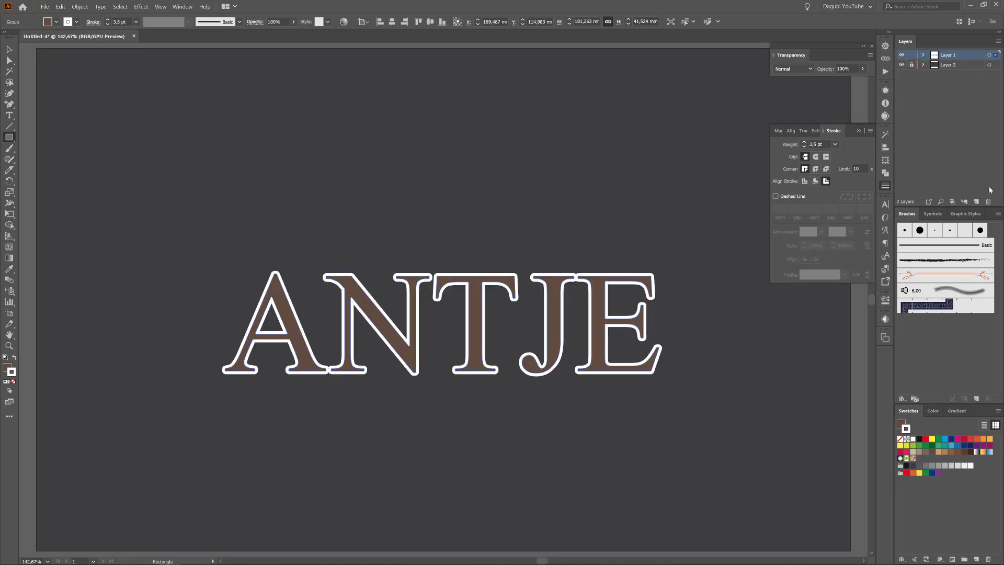
left_click(902, 399)
mouse_move(939, 452)
left_click(816, 419)
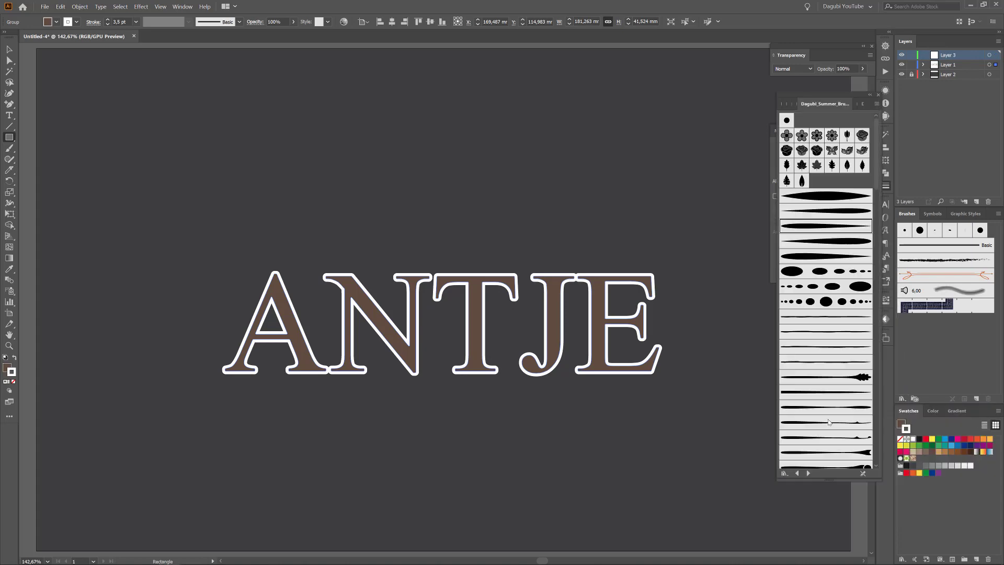
scroll(836, 376, "down", 10)
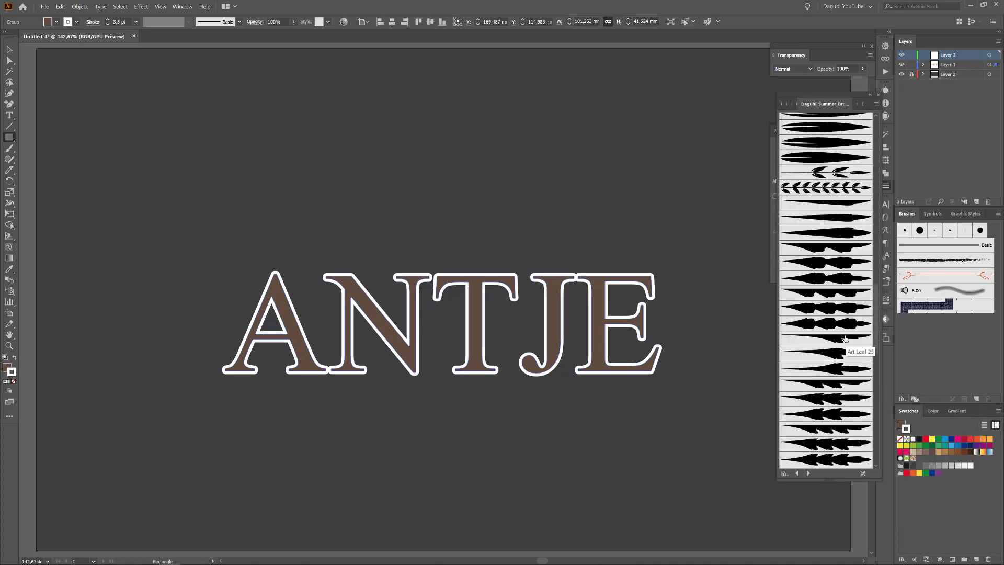
Lock Layer 1 and paint a vertical stroke about 12 mm tall between the J and E with the Art Leaf 25 brush
left_click(121, 6)
left_click(128, 31)
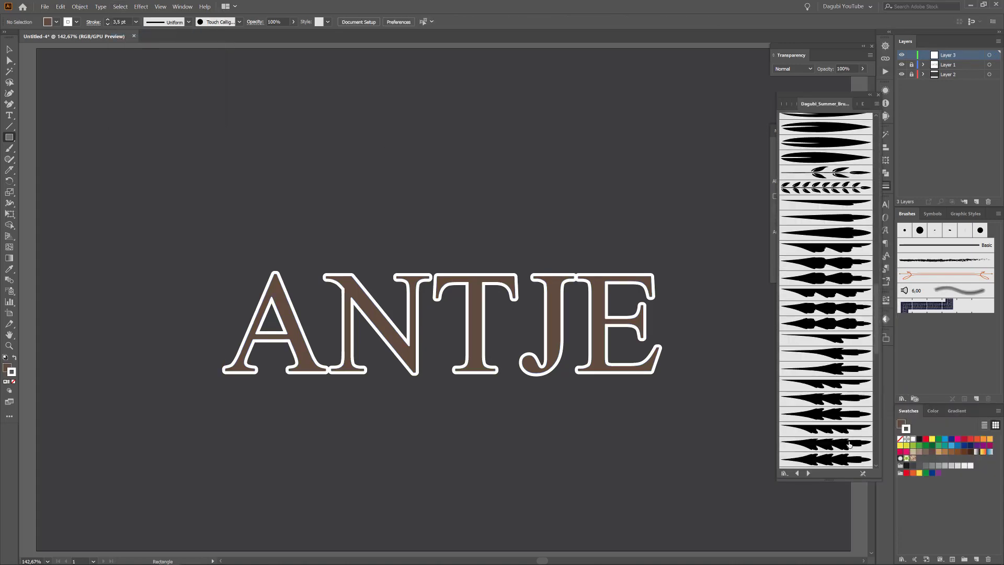
left_click(835, 340)
left_click(590, 315)
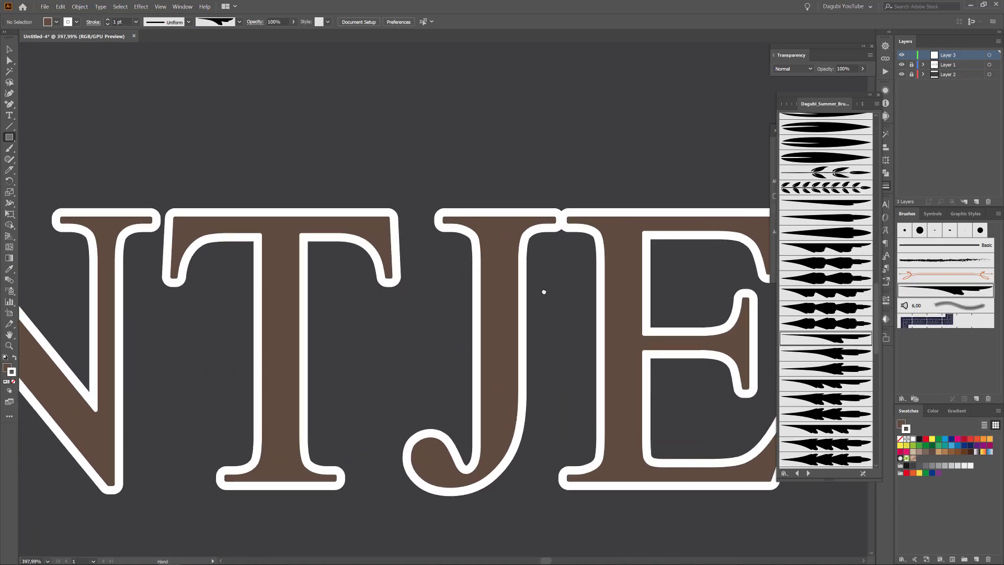
left_click(9, 149)
left_click_drag(525, 349, 526, 350)
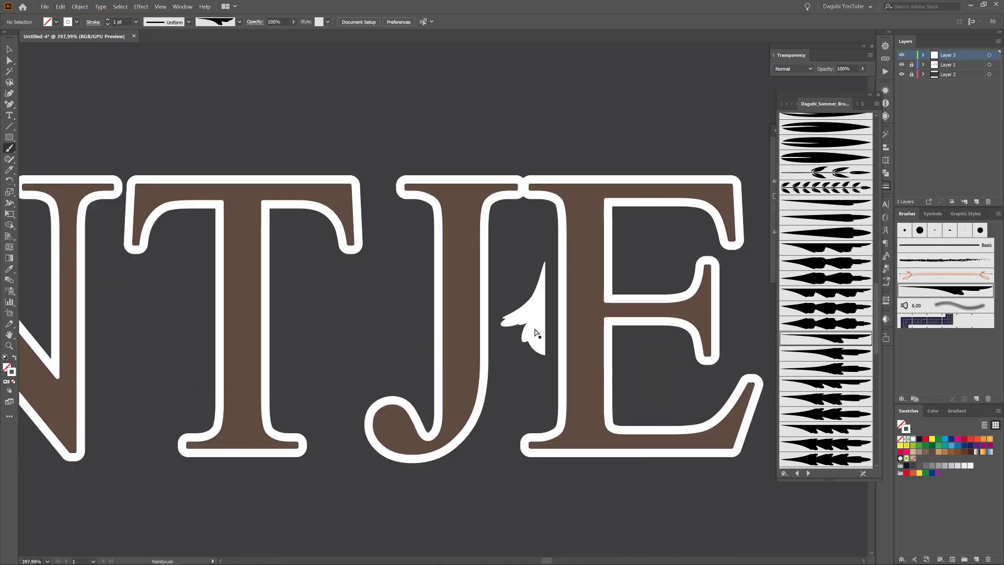
key("ctrl+z")
left_click_drag(527, 291, 525, 282)
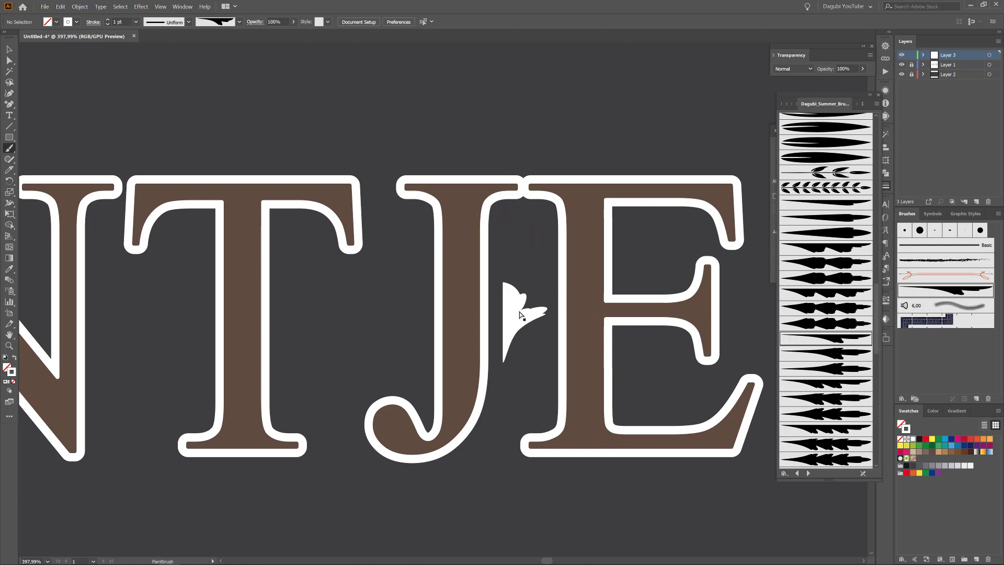
Thin the leaf stroke to 0.5 pt, enlarge it to about 15.7 mm tall and place it against the E stem's left outline
left_click(108, 24)
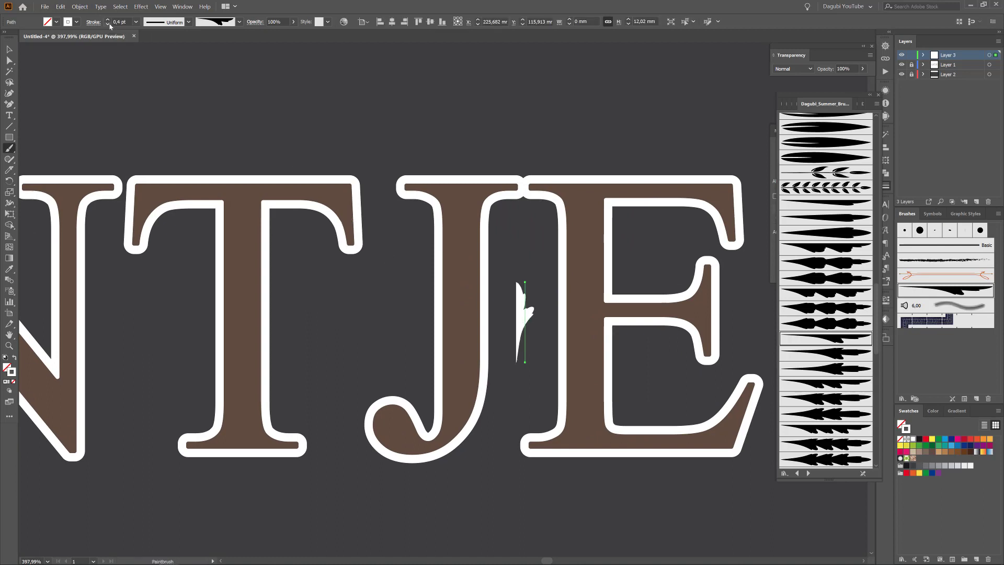
mouse_move(528, 312)
left_mouse_down()
mouse_move(579, 308)
mouse_move(587, 254)
left_mouse_up()
left_click(11, 215)
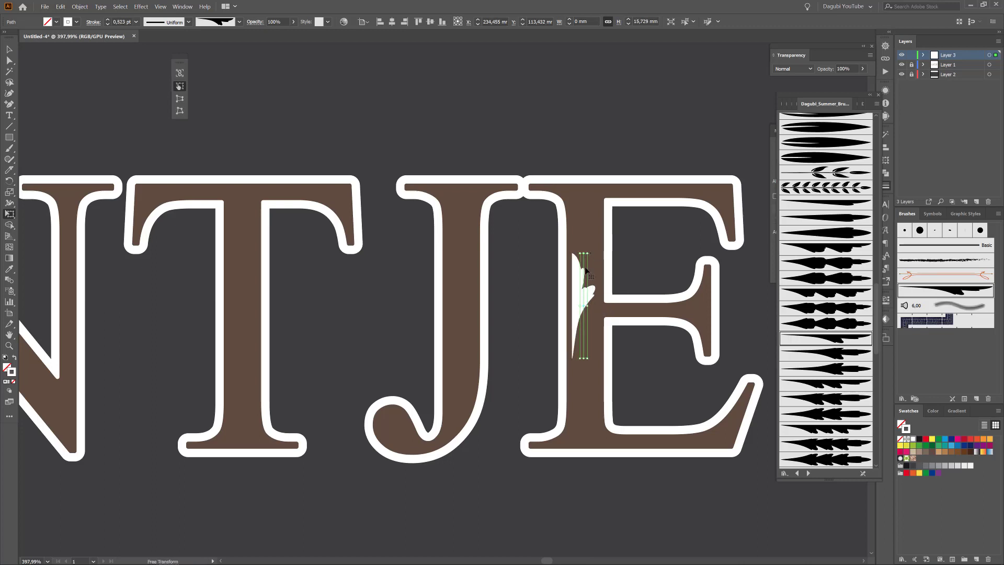
scroll(576, 291, "up", 5)
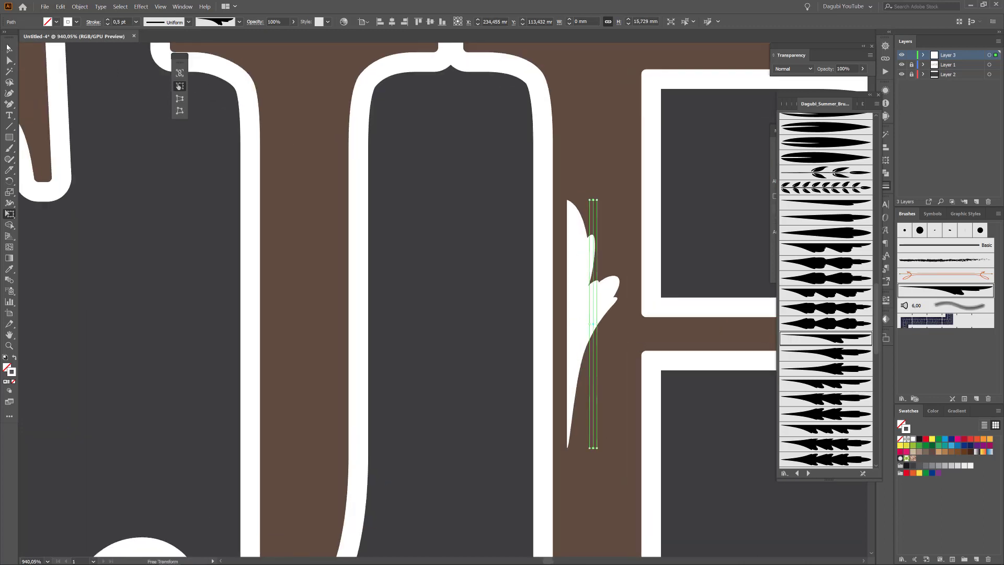
key("v")
left_click_drag(581, 301, 571, 320)
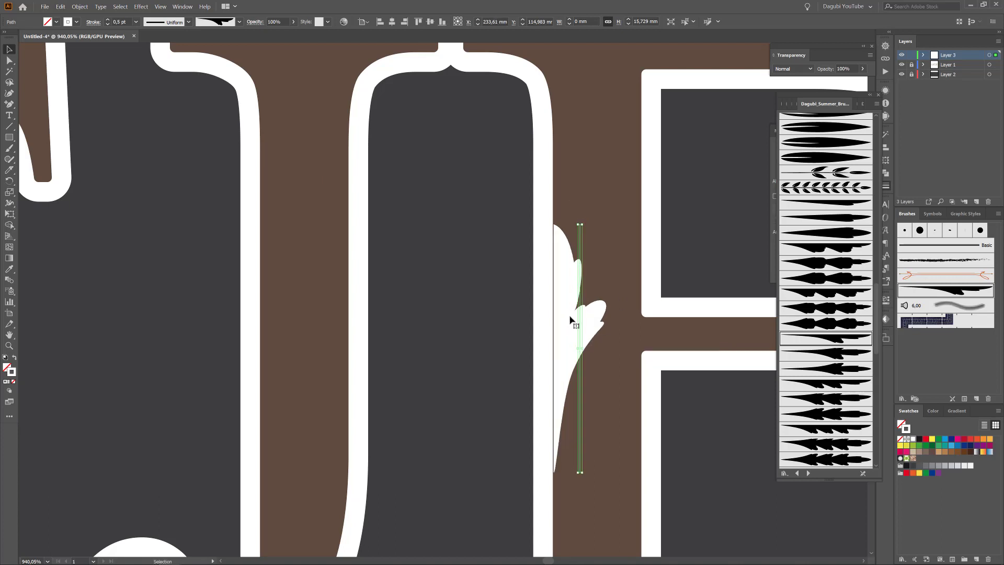
Expand the leaf stroke into a filled shape and shift it flush with the E stem's left outline
left_click(79, 7)
left_click(100, 112)
scroll(563, 241, "up", 10)
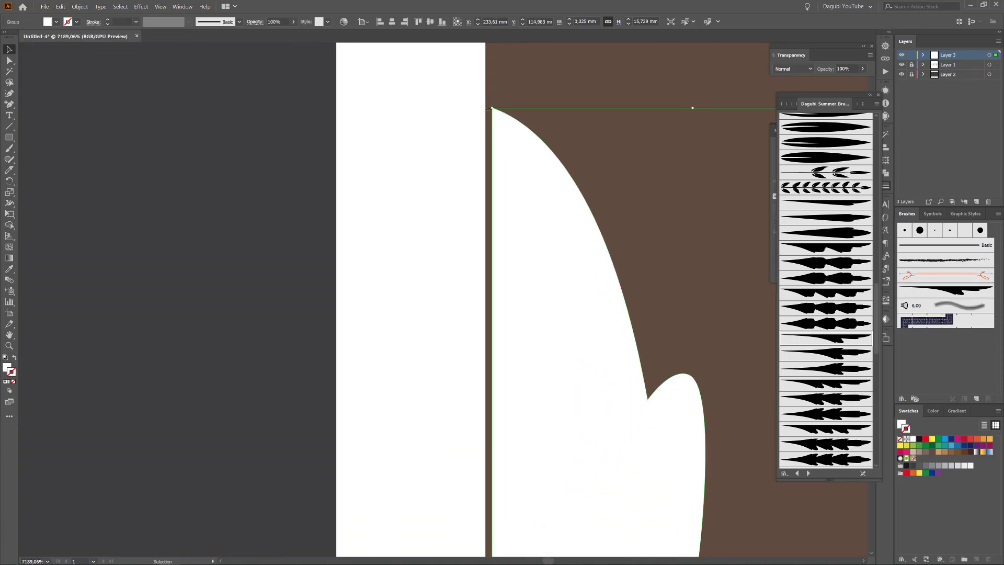
key("a")
left_click_drag(492, 110, 484, 111)
scroll(499, 235, "down", 10)
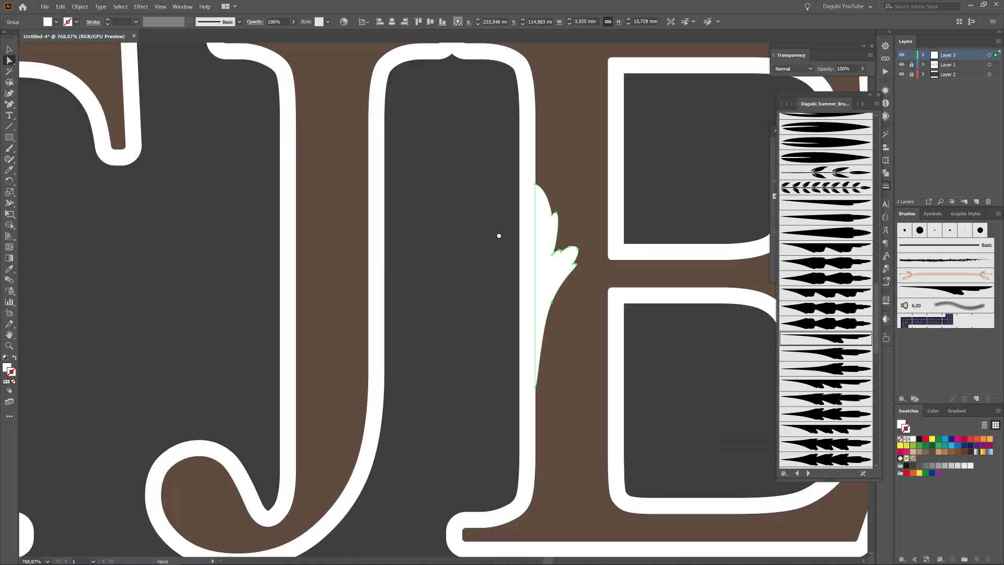
Copy the leaf to the J, flip it horizontally and align it with the right outline of the stem
left_click_drag(553, 285, 362, 285)
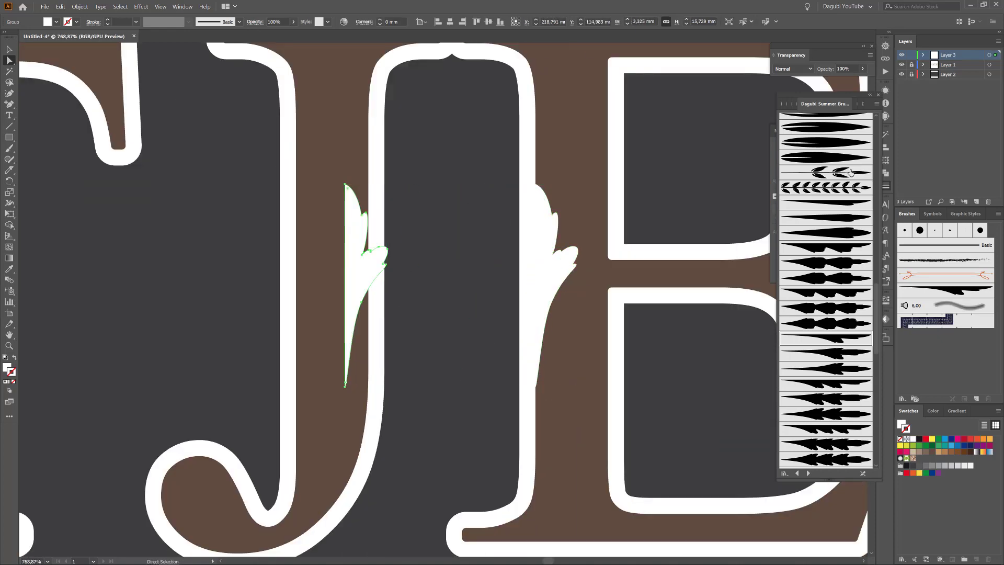
left_click_drag(845, 101, 832, 101)
left_click(885, 160)
left_click(870, 130)
left_click(888, 139)
scroll(351, 204, "up", 5)
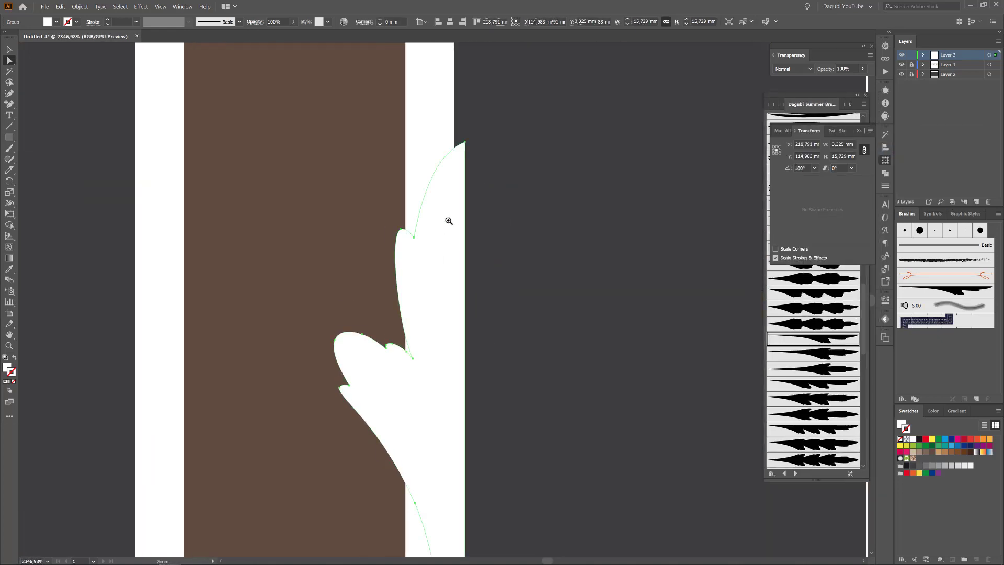
left_click_drag(444, 218, 389, 221)
scroll(390, 221, "down", 7)
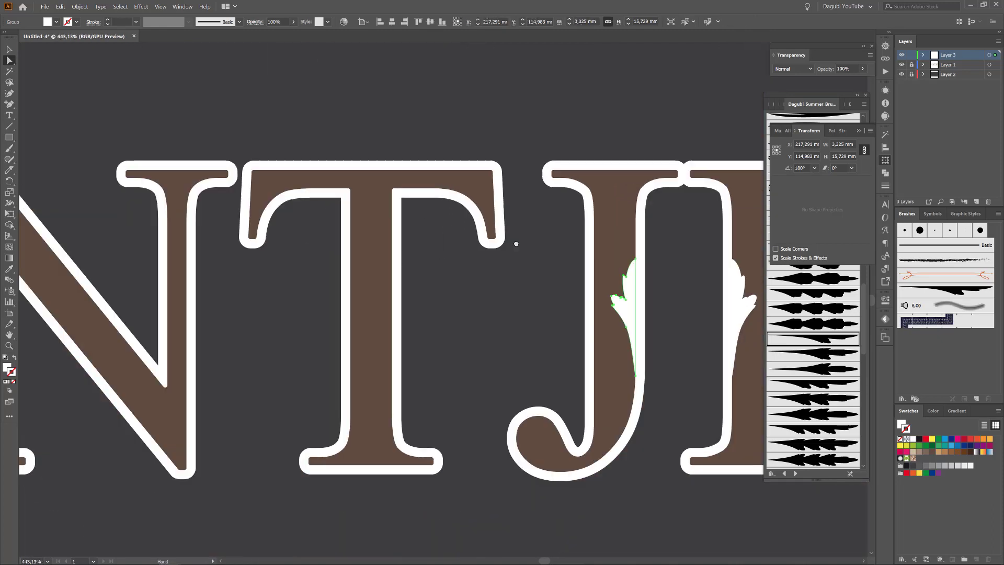
Copy the flipped leaf to the T and align it with the right outline of its stem
left_click_drag(629, 310, 414, 310)
scroll(414, 310, "up", 7)
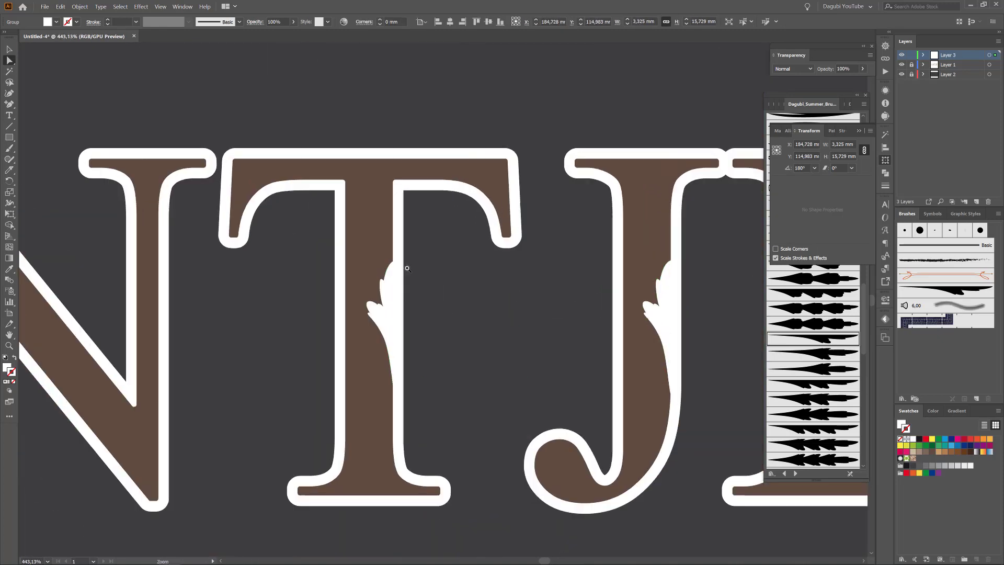
scroll(570, 390, "down", 7)
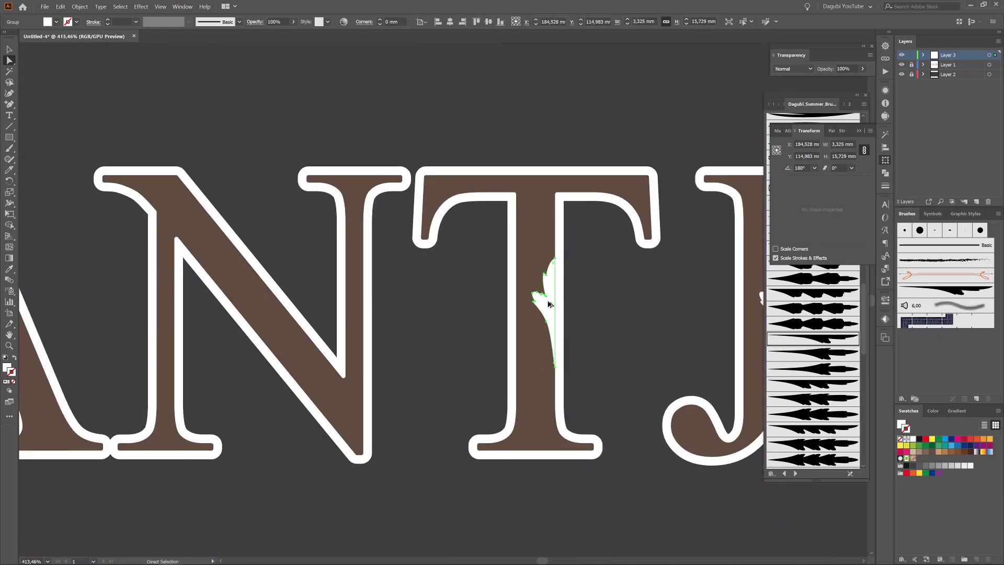
Copy the leaf to the N, rotate it to about 219° and align it with the upper outline of the diagonal
left_click_drag(545, 302, 246, 301)
scroll(246, 301, "up", 4)
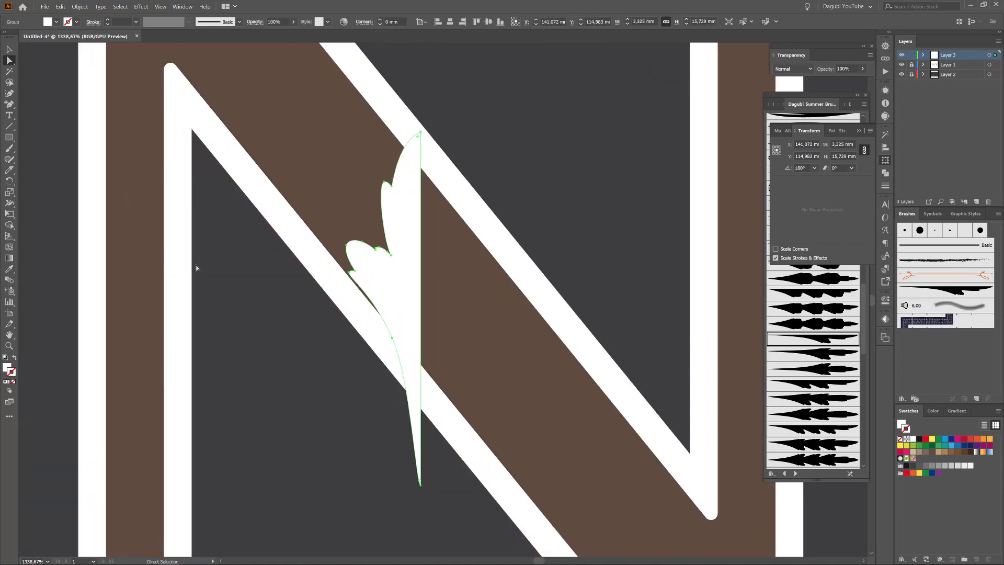
key("e")
left_click_drag(436, 497, 546, 422)
left_click_drag(413, 292, 520, 313)
mouse_move(639, 445)
left_mouse_down()
mouse_move(624, 421)
mouse_move(654, 448)
left_mouse_up()
left_click(696, 482, "ctrl")
left_click_drag(697, 482, 742, 501)
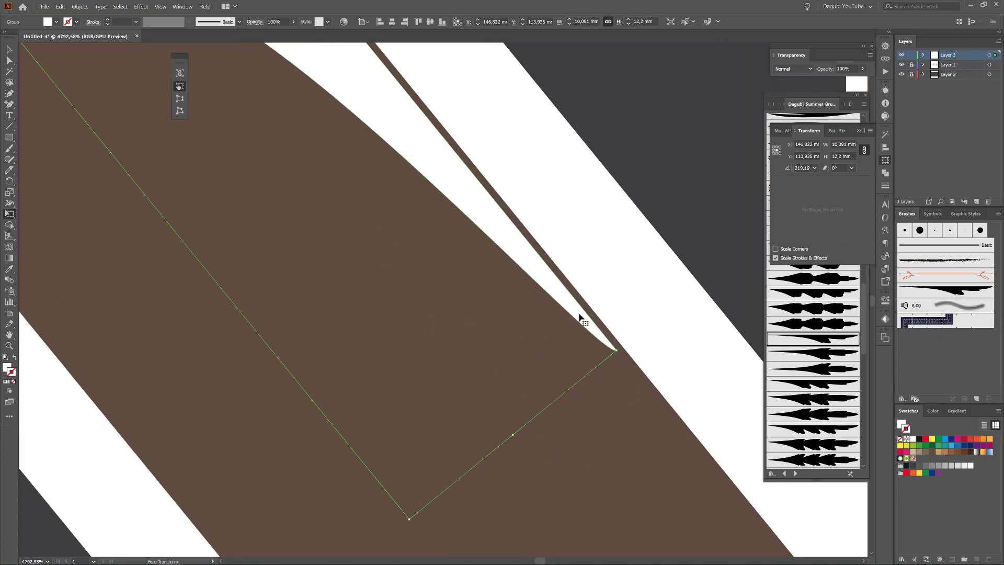
left_click_drag(581, 319, 591, 315)
Copy the N's leaf onto the right leg of the A and rotate it to about 203° to match the slope
left_click_drag(674, 444, 556, 374)
left_click_drag(473, 398, 599, 373)
left_click_drag(661, 352, 607, 280)
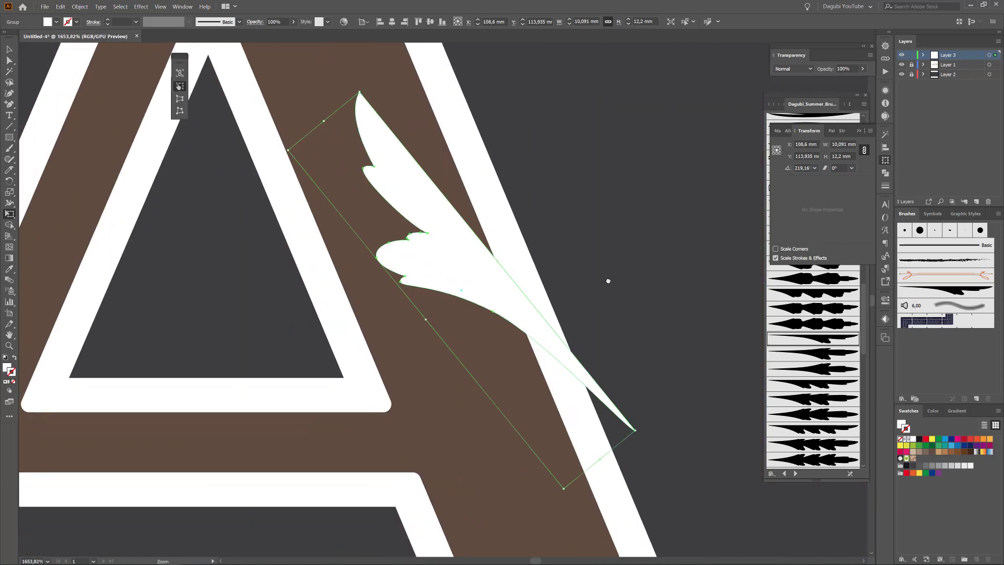
mouse_move(606, 444)
left_mouse_down()
mouse_move(623, 475)
mouse_move(599, 491)
mouse_move(705, 484)
left_mouse_up()
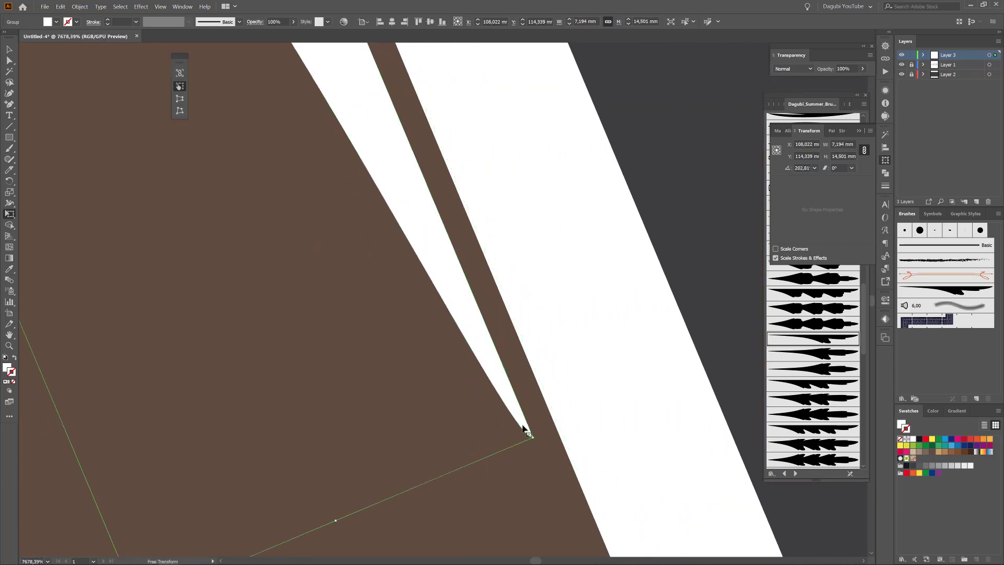
Move the A's leaf flush with the right leg's outer outline, fine-tune its rotation to 202.7° and deselect it
left_click_drag(524, 428, 553, 425)
left_click_drag(692, 486, 545, 362)
left_click(545, 362)
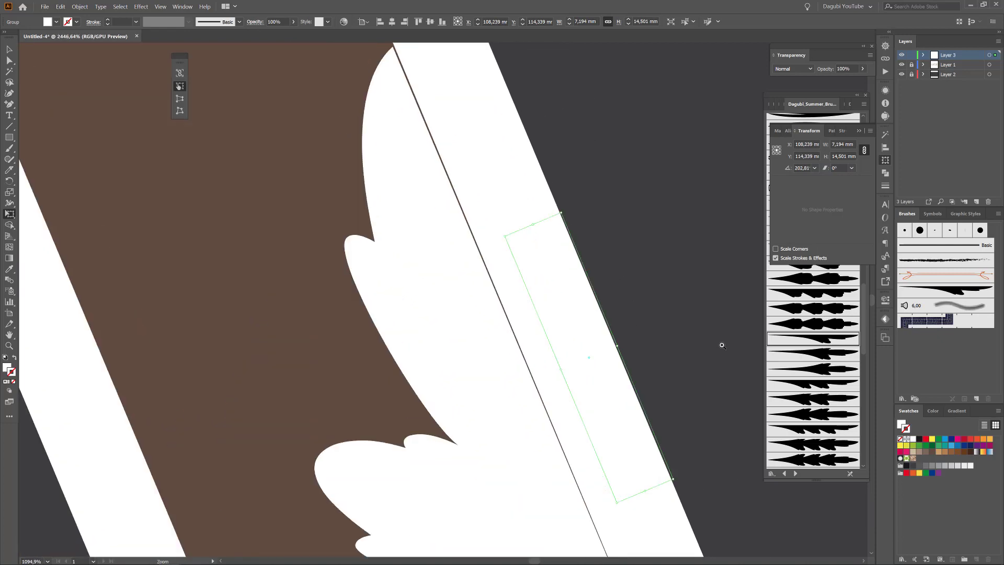
left_click_drag(430, 244, 424, 217)
left_click_drag(590, 314, 539, 217)
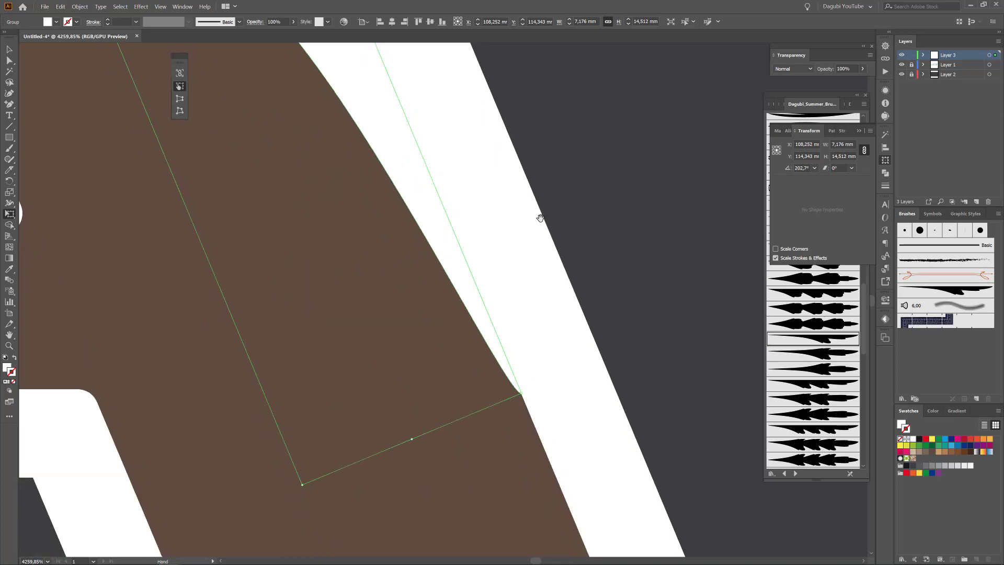
key("ctrl+0")
left_click(515, 193, "ctrl")
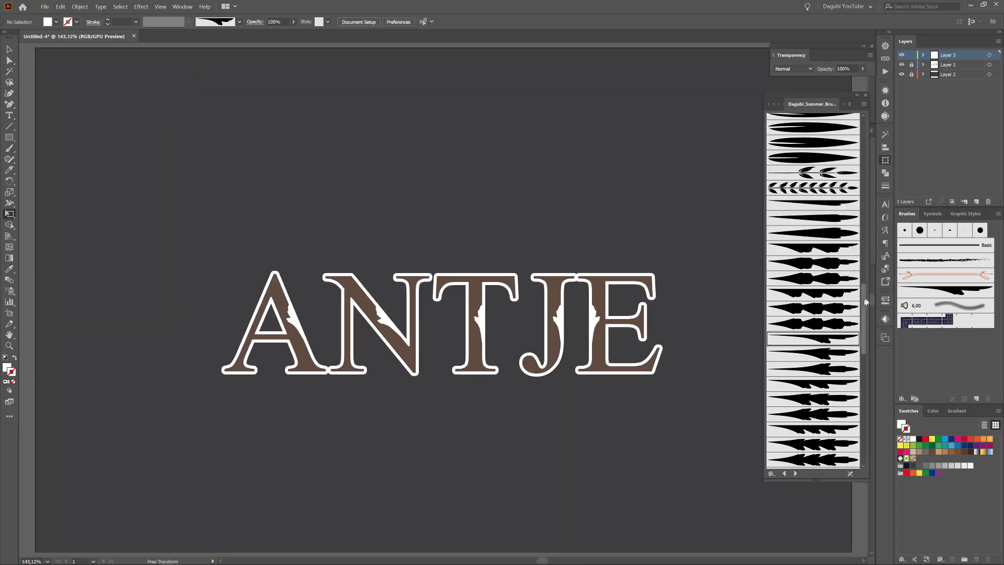
Choose the art brush with separate leafy twigs and accept Paintbrush options with unfilled new strokes and path editing within 12 pixels
scroll(813, 287, "up", 5)
left_click(813, 282)
scroll(365, 381, "up", 5)
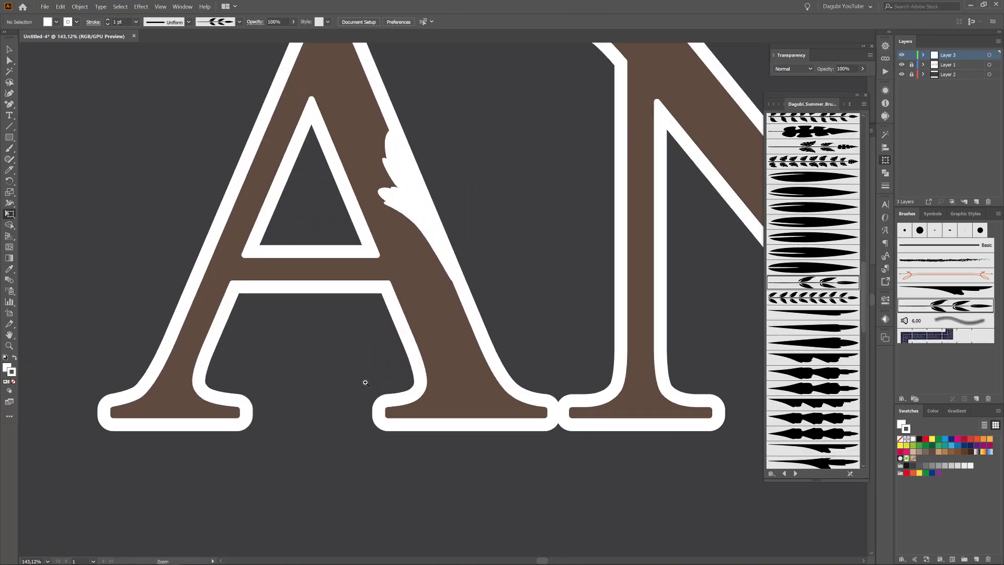
double_click(9, 148)
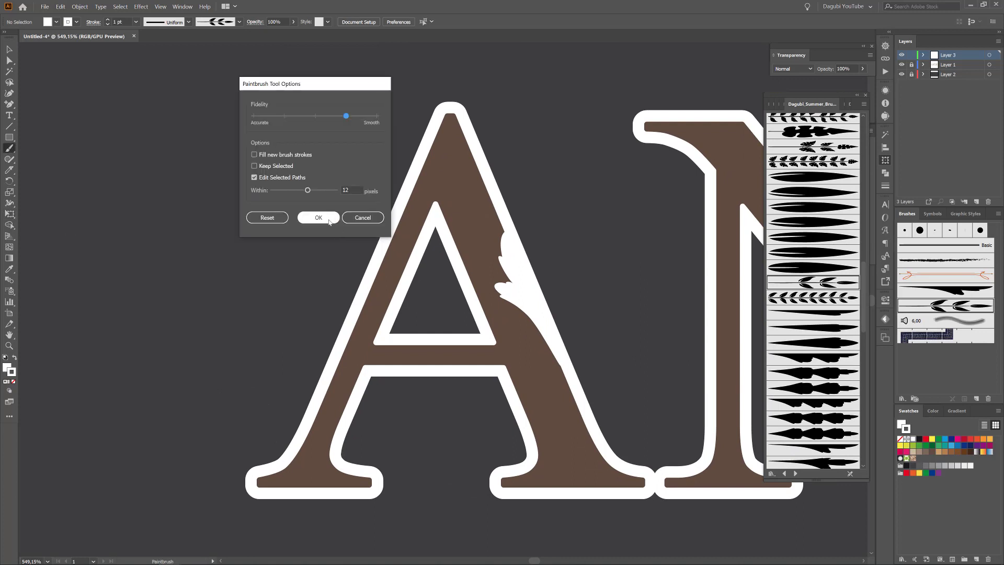
left_click(317, 218)
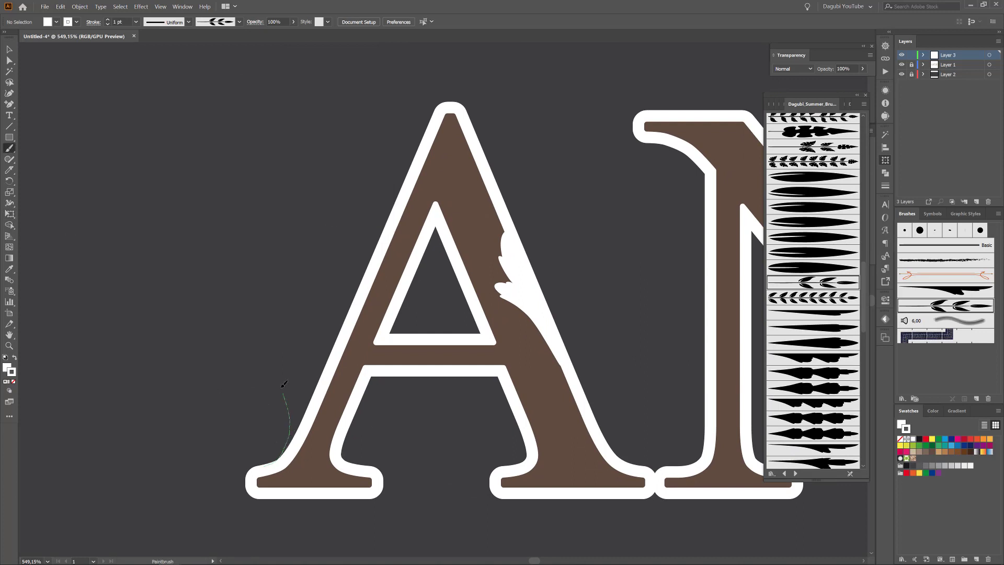
Paint one upward-growing leafy twig on the outer side of each leg of the A
left_click_drag(283, 385, 274, 329)
left_click_drag(631, 434, 484, 439)
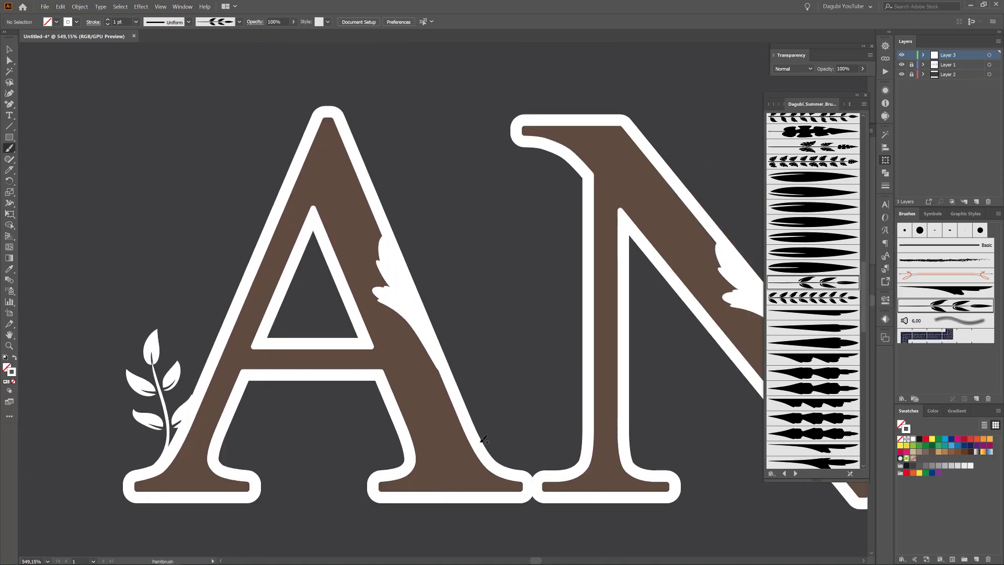
left_click_drag(476, 385, 479, 334)
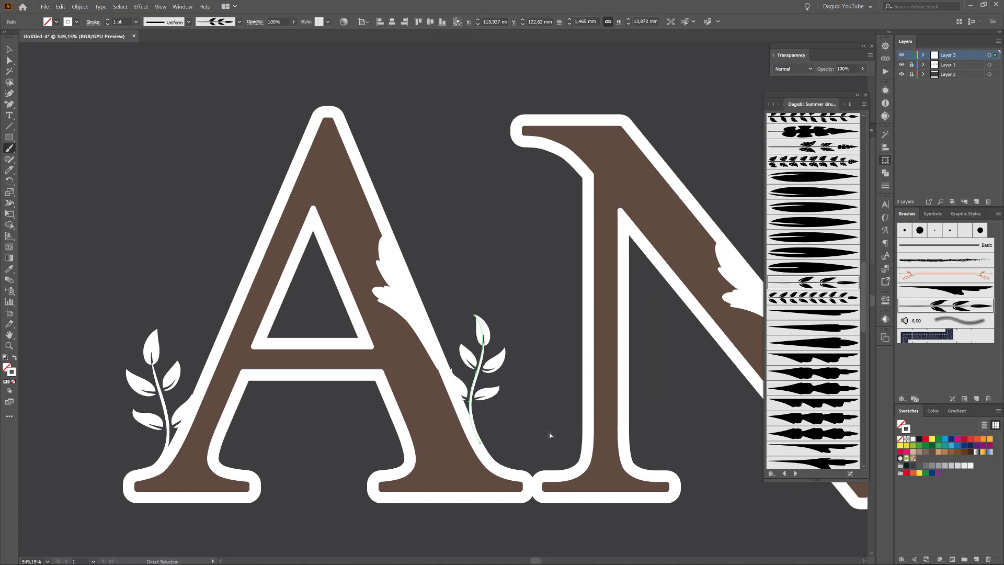
Paint small leafy twigs on both sides of the N's left stem and beside its lower right corner, replacing a rejected stroke
left_click_drag(582, 448, 549, 382)
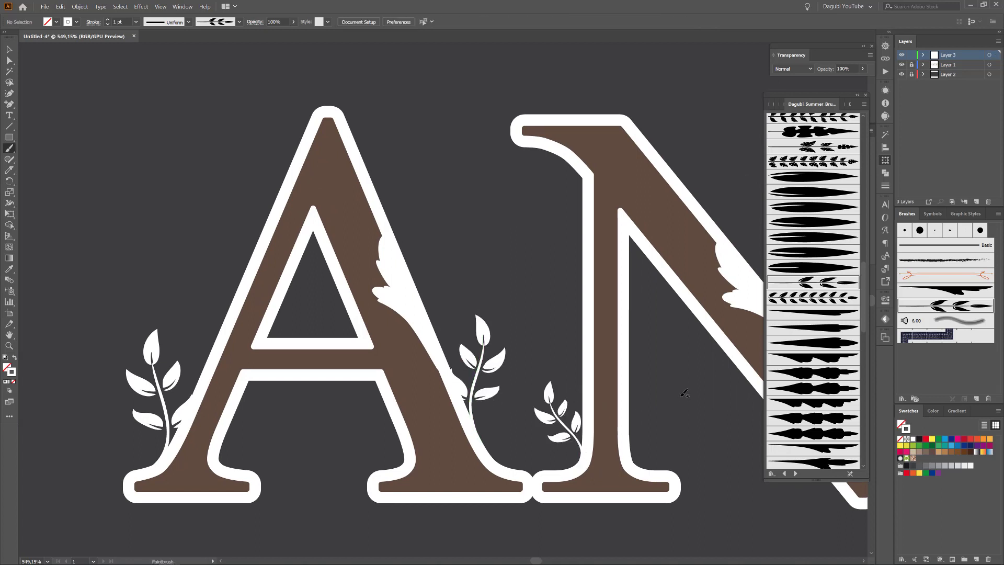
left_click_drag(684, 393, 438, 402)
left_click_drag(374, 426, 406, 406)
key("ctrl+z")
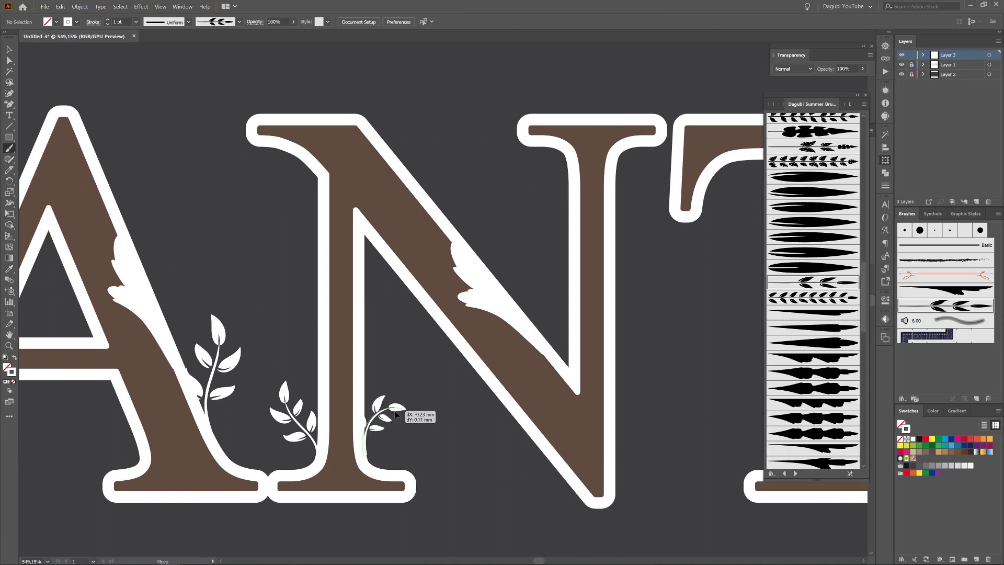
left_click_drag(570, 429, 364, 424)
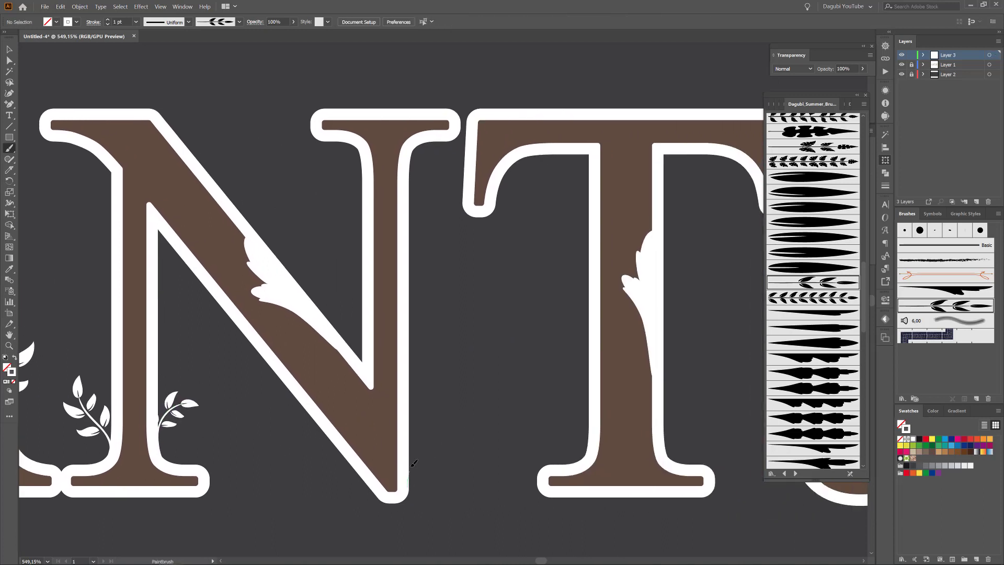
left_click_drag(413, 463, 439, 404)
left_click(534, 398, "ctrl")
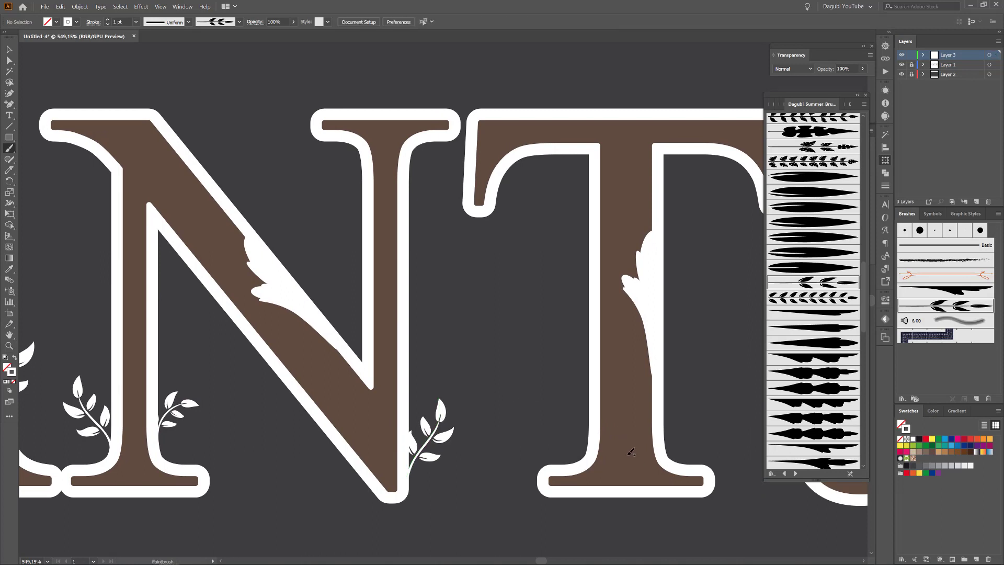
Paint a large leafy twig left of the T's stem and two smaller ones on its right side and right foot
left_click_drag(576, 399, 546, 313)
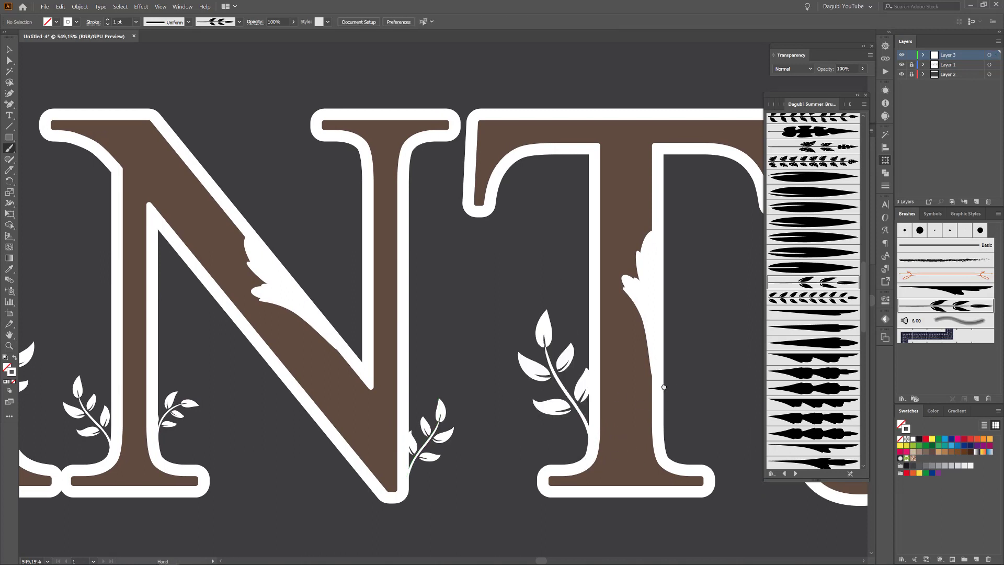
left_click_drag(664, 387, 489, 391)
left_click_drag(527, 343, 546, 335)
left_click_drag(657, 368, 465, 385)
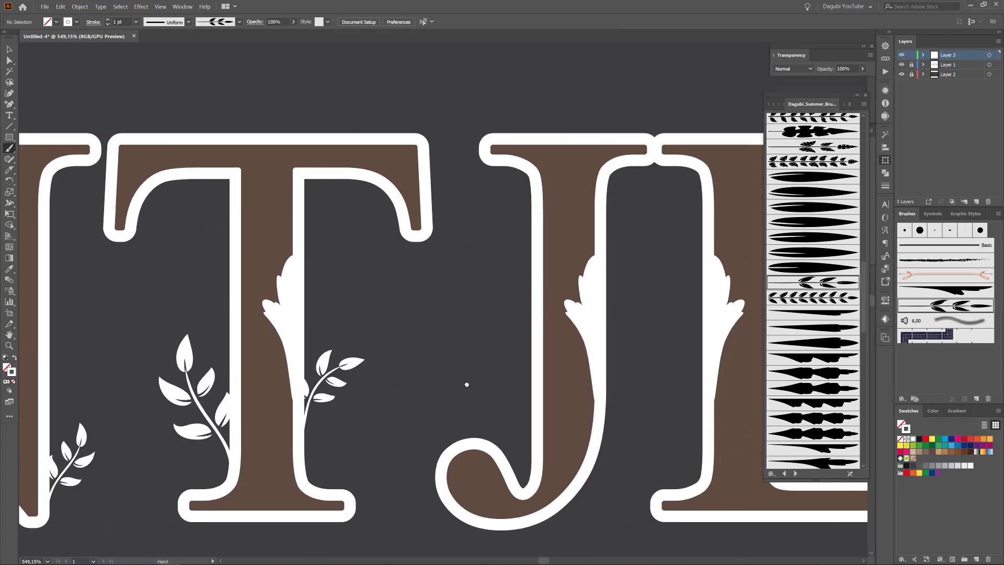
left_click_drag(375, 434, 375, 432)
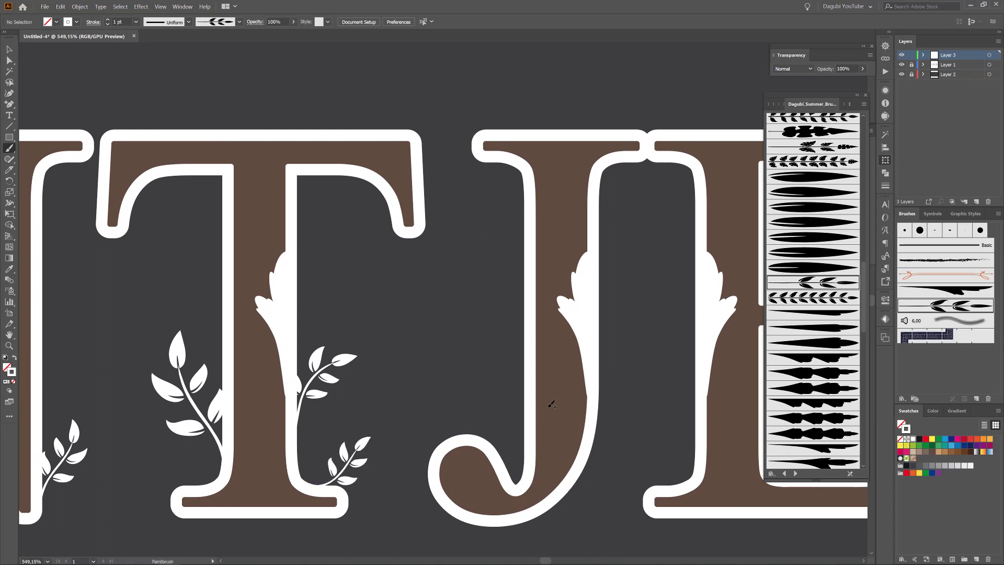
Paint a small leafy twig on each side of the J's stem and leave nothing selected
left_click_drag(506, 386, 506, 386)
left_click_drag(642, 387, 430, 407)
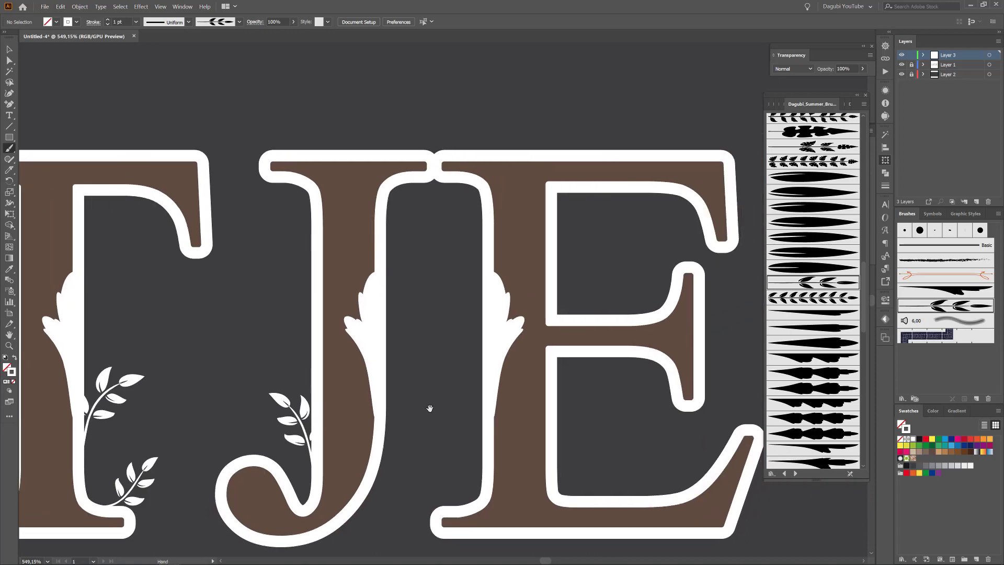
left_click_drag(401, 362, 432, 343)
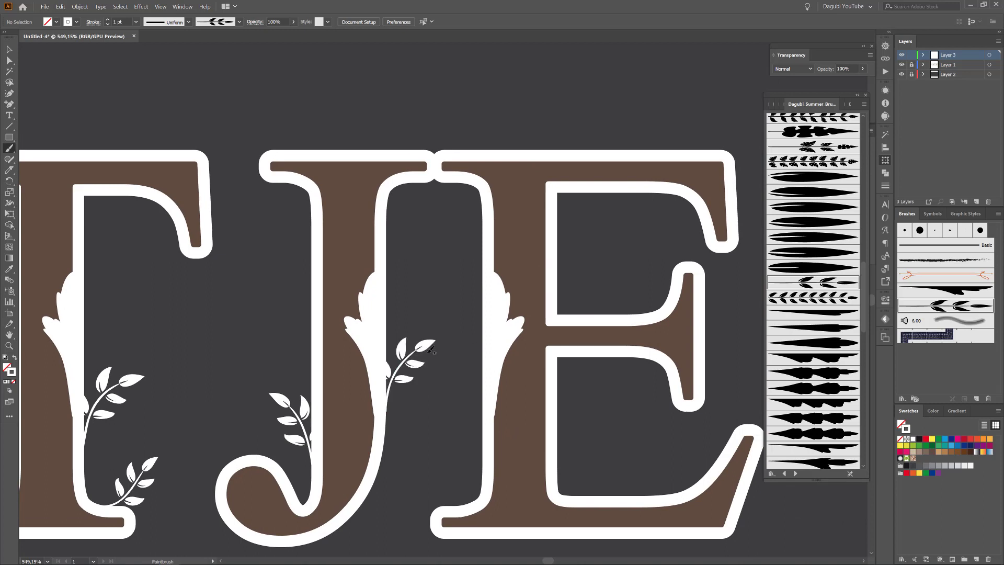
left_click(468, 460, "ctrl")
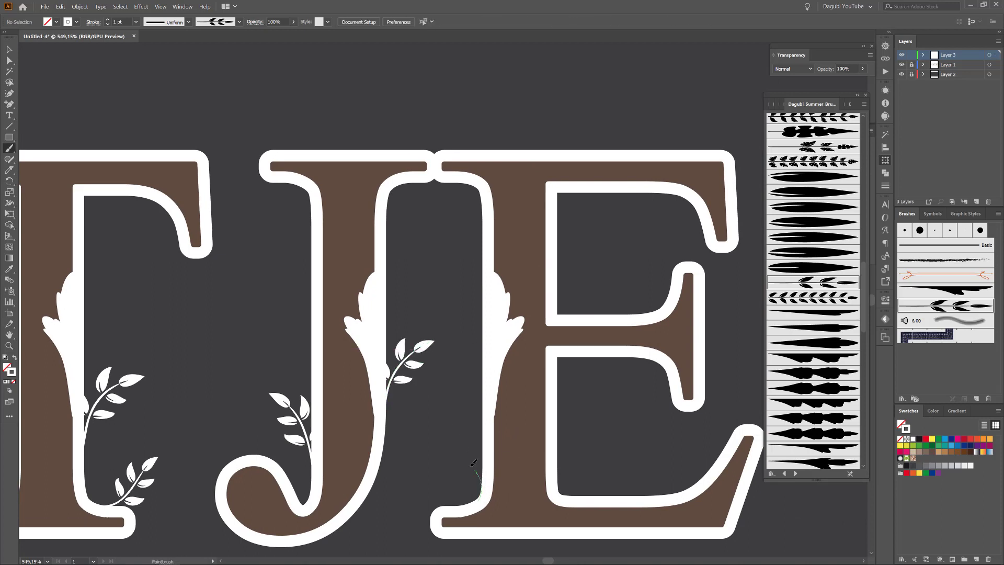
Paint small leafy twigs left of the E's stem, inside its lower opening and on its bottom arm
left_click_drag(473, 463, 454, 421)
left_click_drag(624, 414, 412, 460)
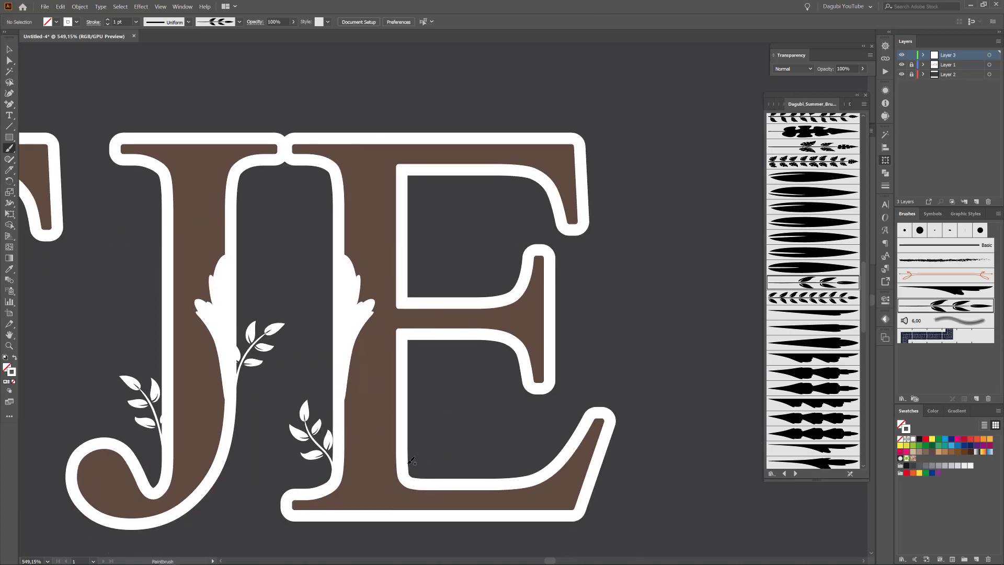
left_click_drag(430, 412, 431, 410)
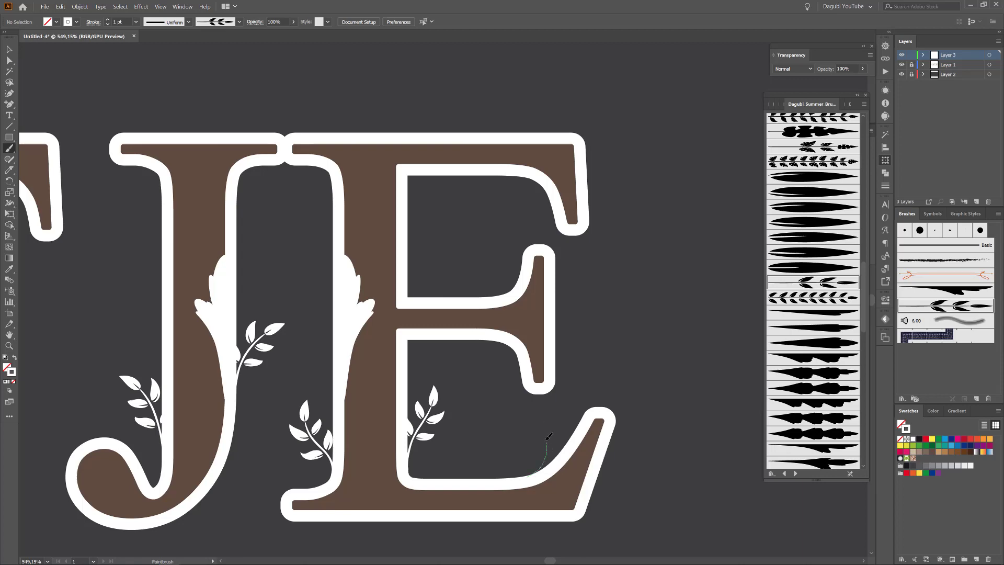
left_click_drag(548, 435, 548, 435)
Paint a curl about 19 by 28 mm across the A with a slim tapered art brush and set its stroke to 0.25 pt
key("ctrl+0")
scroll(854, 214, "up", 10)
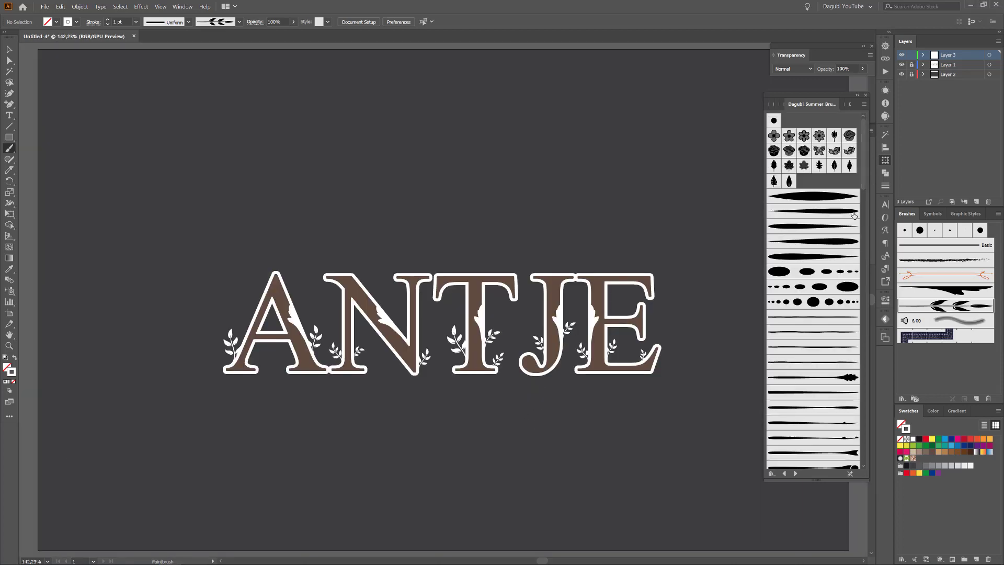
left_click(812, 212)
left_click_drag(239, 336, 449, 340)
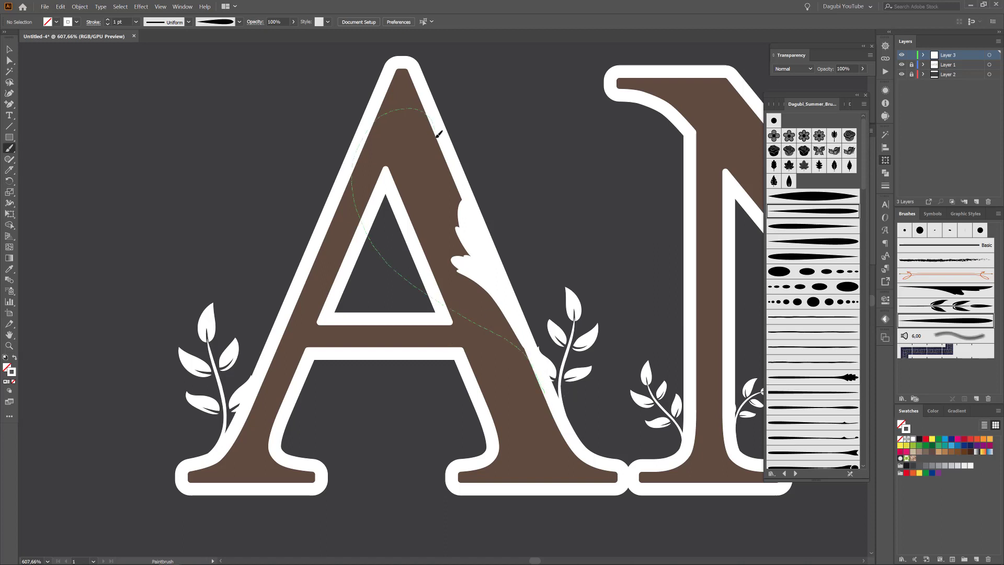
left_click_drag(438, 134, 418, 157)
left_click(108, 25)
left_click(108, 25)
left_click(108, 24)
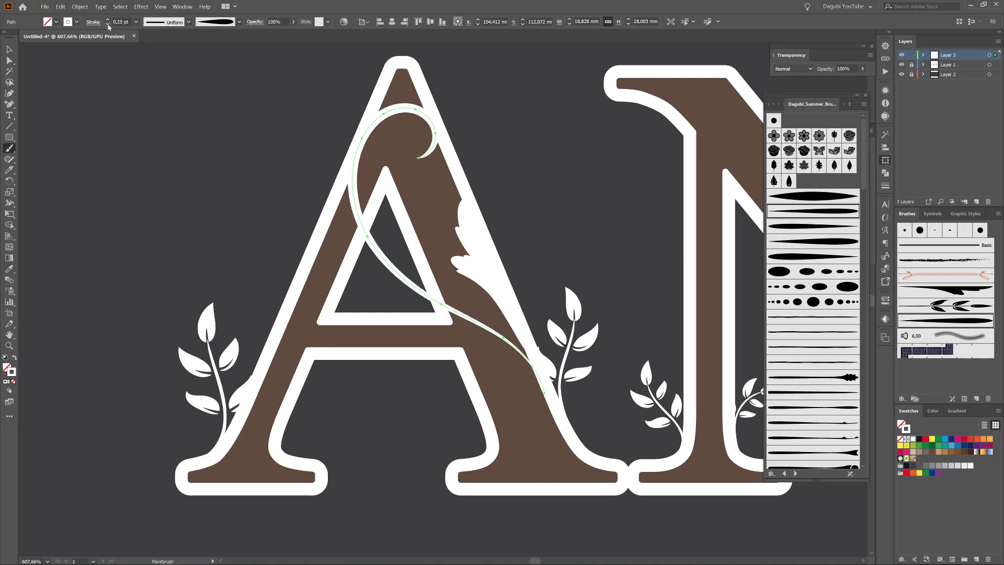
Free-transform the A's curl to about 18.5 by 25.6 mm with its base on the right leg's outline, and deselect it
key("e")
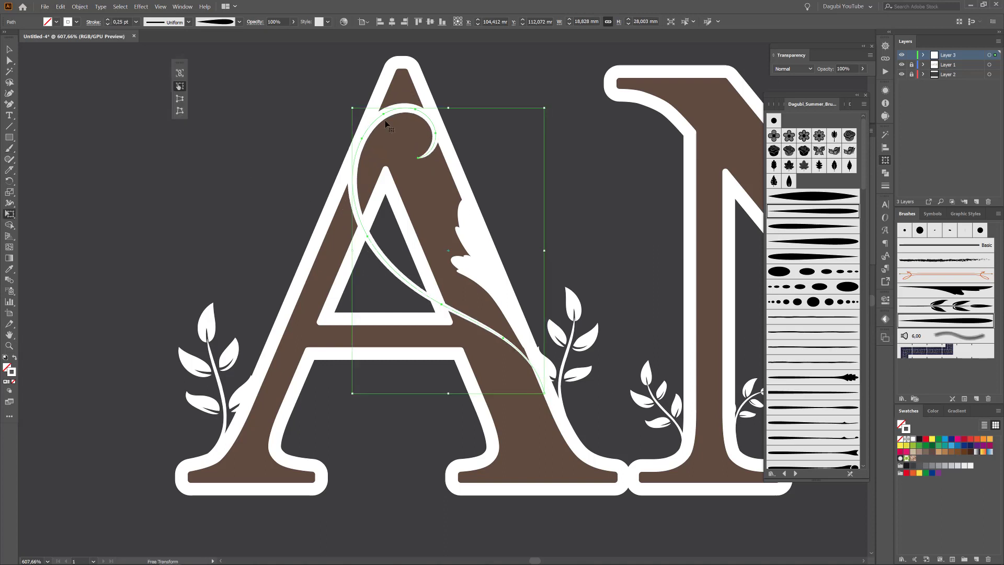
left_click_drag(543, 392, 536, 375)
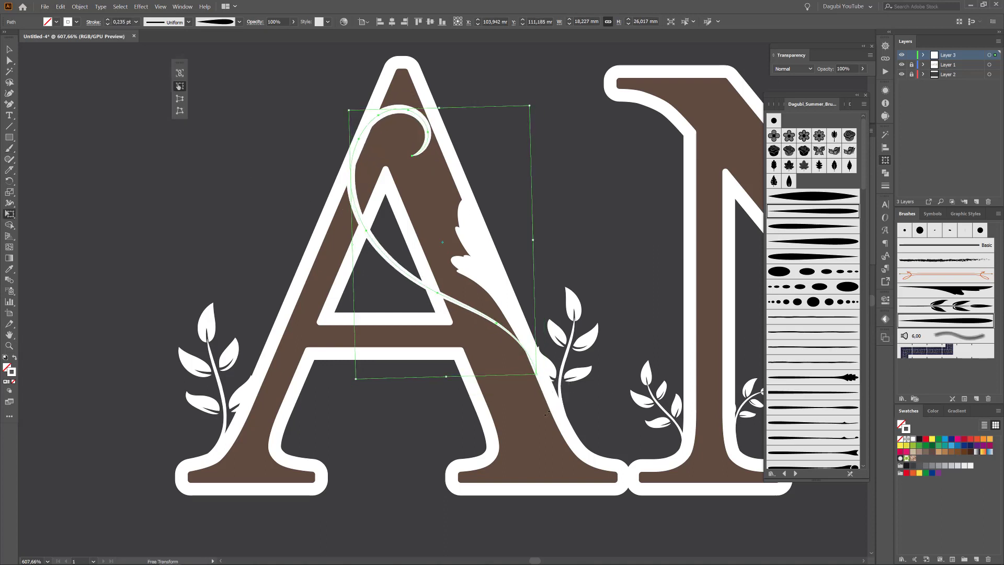
left_click_drag(485, 111, 484, 115)
left_click_drag(535, 374, 537, 374)
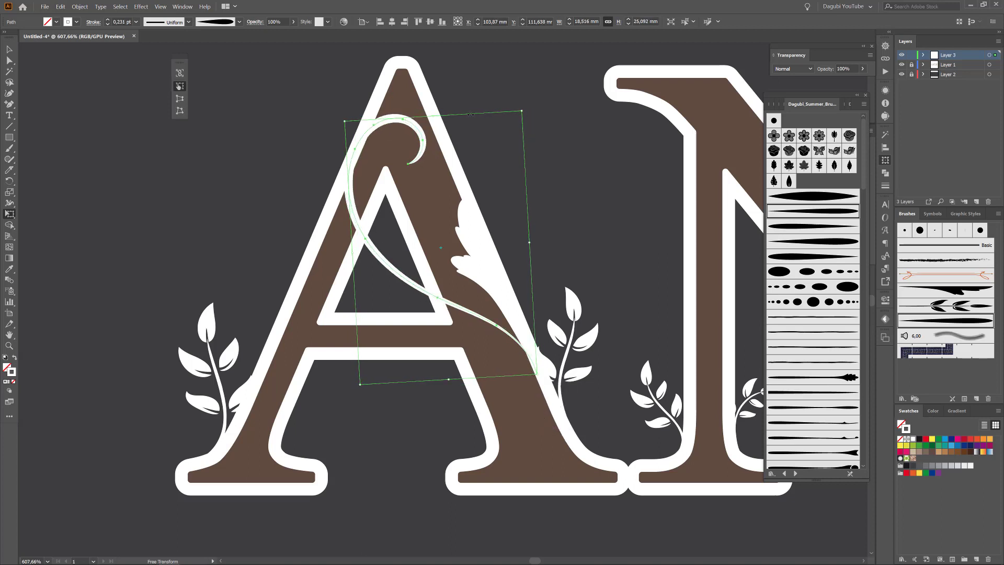
left_click_drag(529, 244, 537, 245)
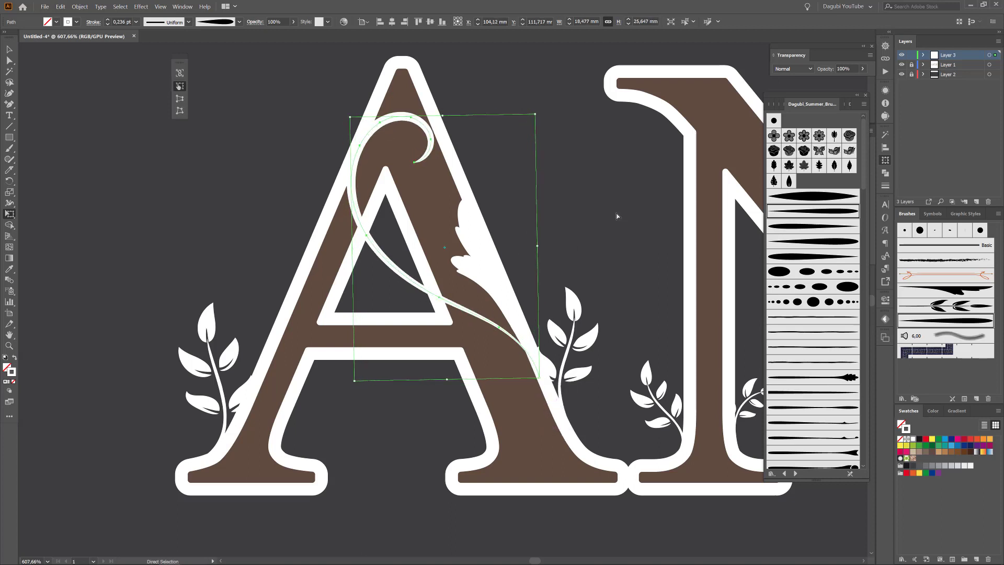
left_click(608, 229)
Set the stroke to 0.3 pt and paint a curl about 20 by 16 mm sweeping from the J's right outline across its stem
left_click(107, 20)
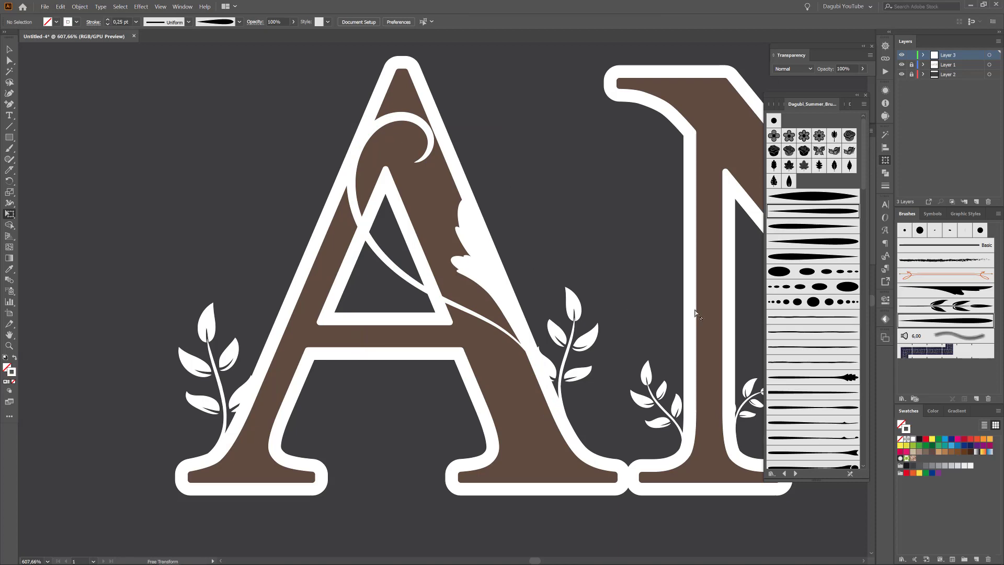
scroll(605, 293, "right", 15)
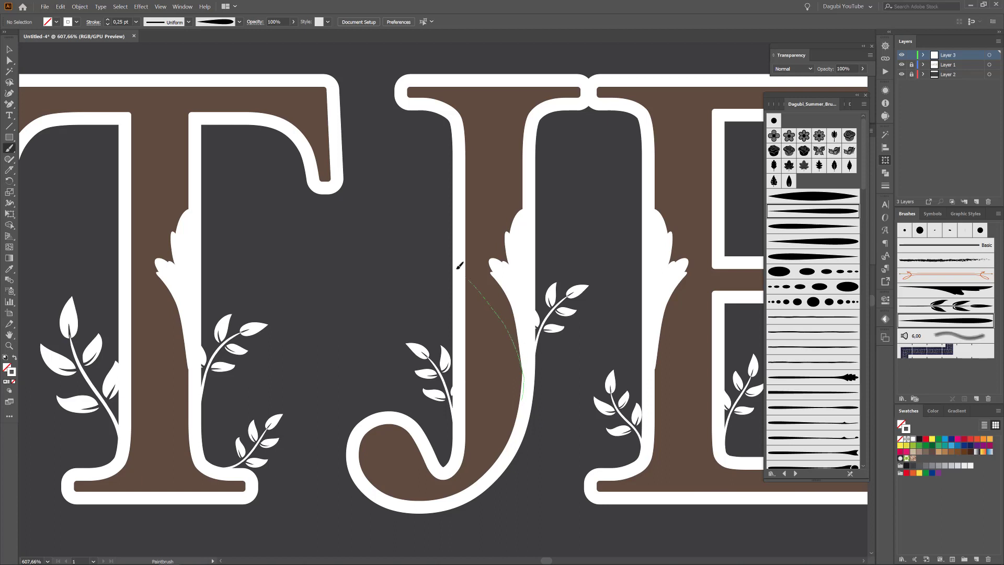
left_click_drag(350, 328, 366, 316)
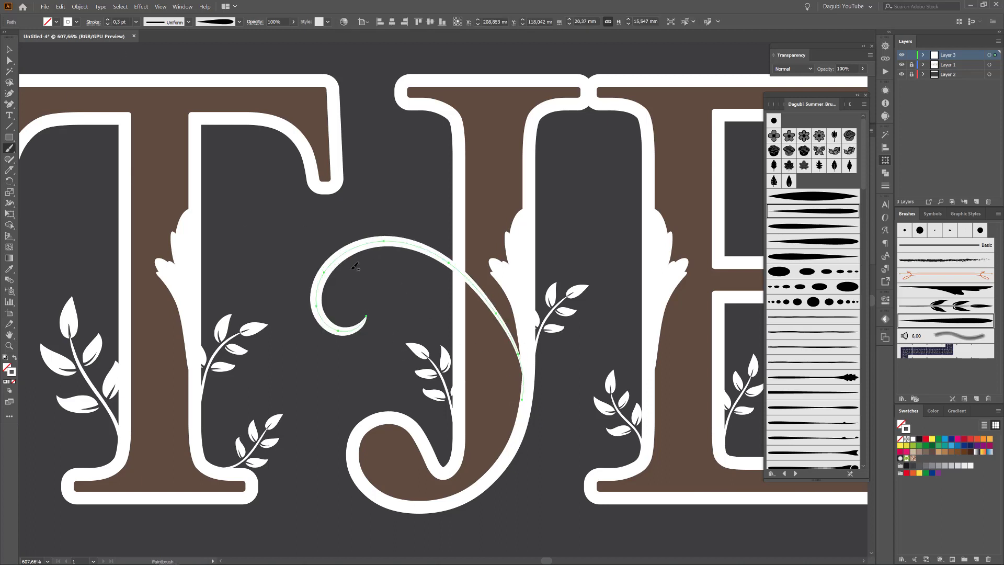
Smooth the J's curl and rotate and move it so its base runs into the letter's right outline
key("e")
left_click_drag(523, 314, 499, 330)
left_click(10, 158)
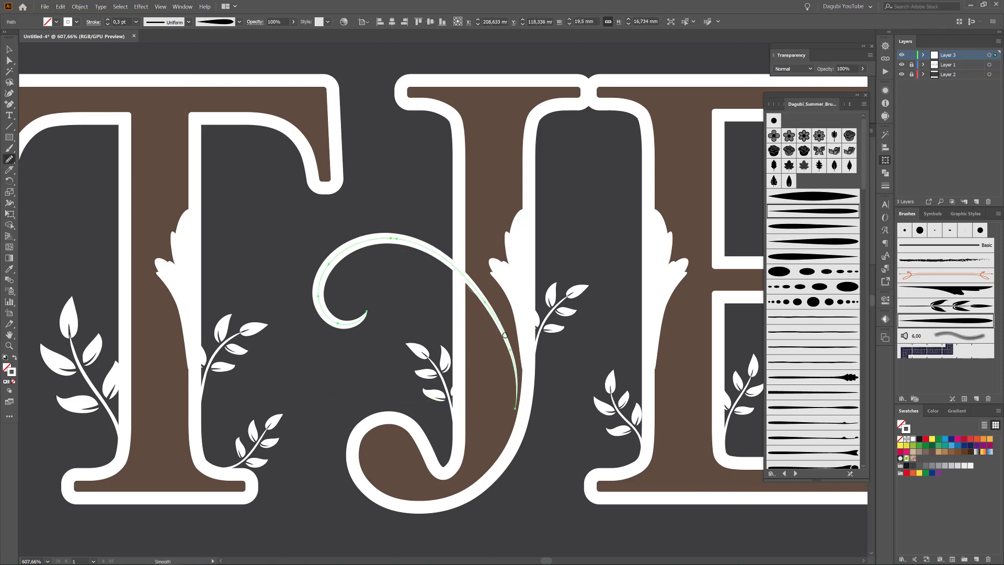
key("e")
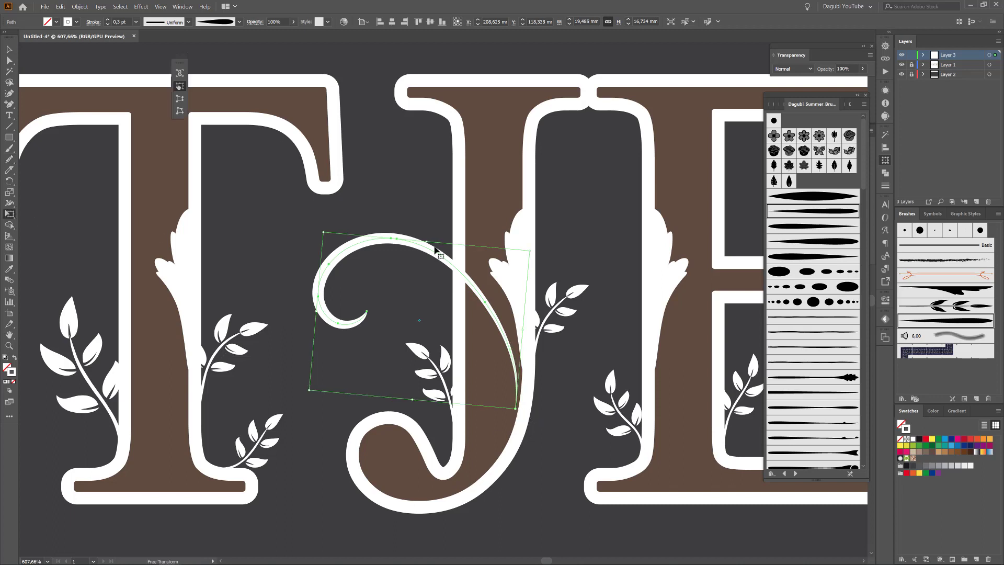
left_click_drag(434, 248, 441, 251)
left_click_drag(410, 199, 415, 200)
left_click_drag(442, 281, 444, 278)
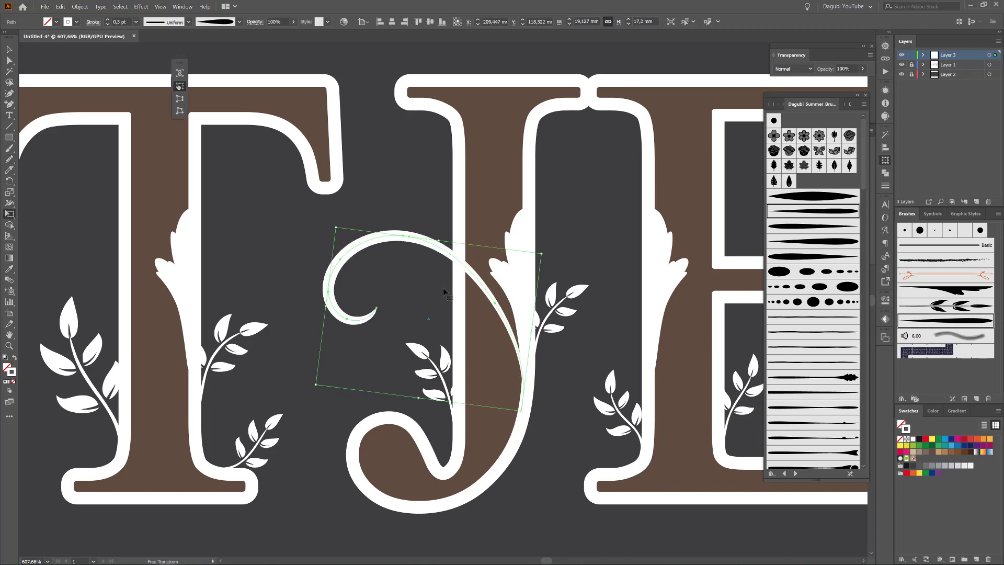
left_click(266, 256)
Adjust the direction handle of the curl's lower end point so the stroke blends into the J's right outline
key("a")
left_click(381, 235)
left_click_drag(541, 426, 617, 437)
left_click(489, 386)
left_click_drag(510, 287, 501, 287)
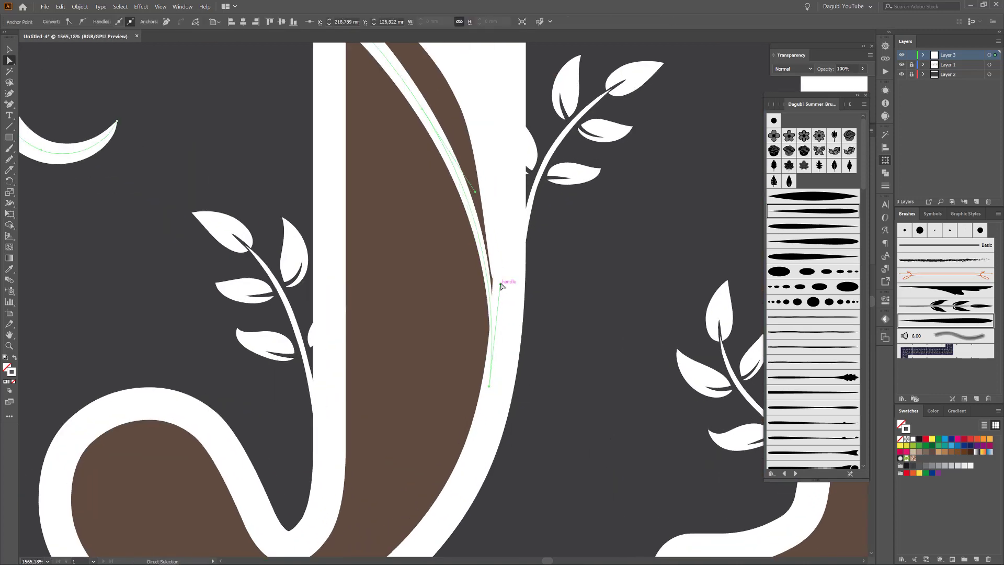
left_click(500, 287)
left_click(490, 384)
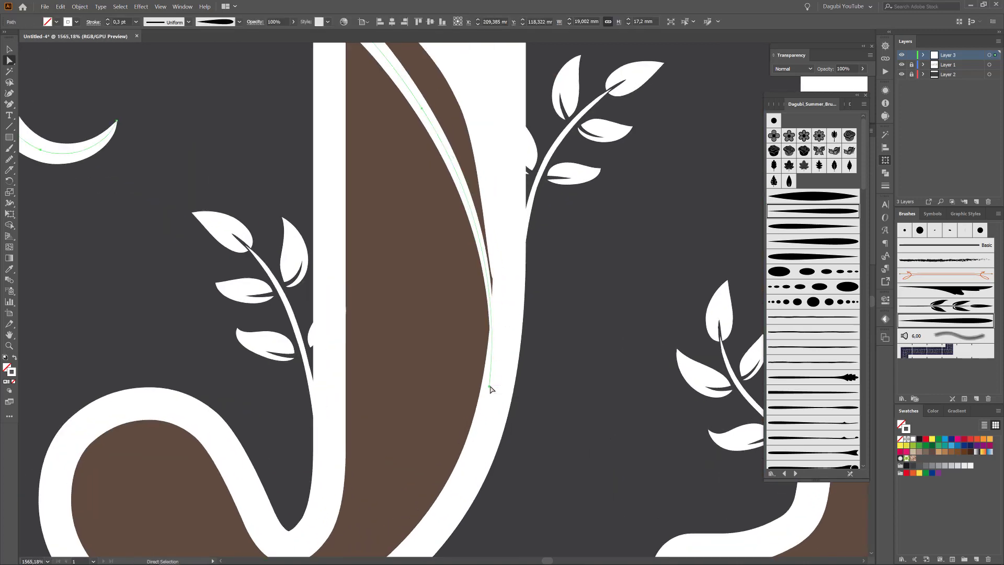
left_click(489, 386)
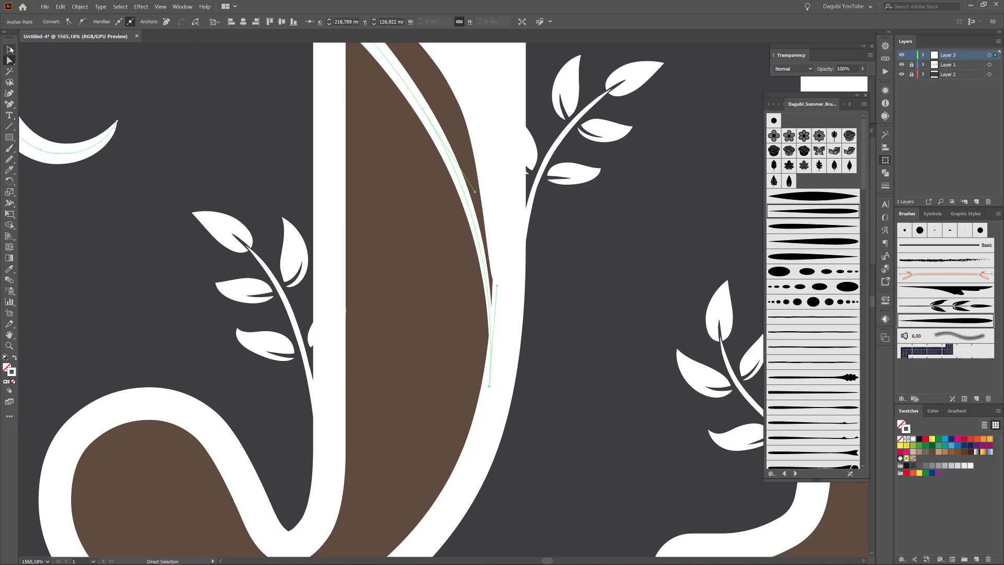
Reposition, rotate and slightly scale down the whole curl to fit the J's outline, and deselect it
left_click(10, 49)
left_click_drag(496, 387, 489, 393)
left_click_drag(469, 199, 472, 193)
left_click_drag(623, 401, 546, 391)
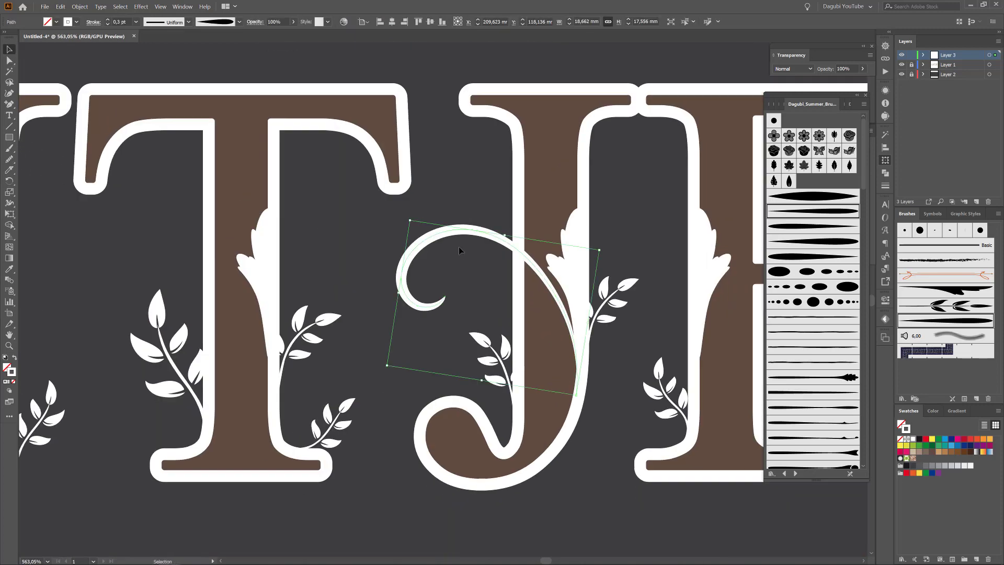
left_click_drag(504, 234, 522, 268)
left_click(537, 352)
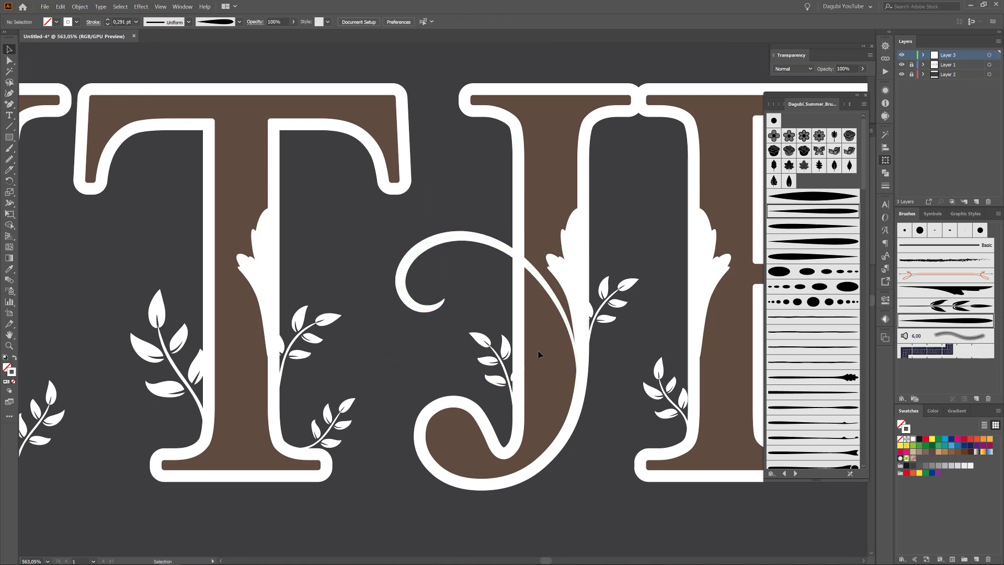
Paint a curl rising from the E's left outline across its stem and upper opening, and rotate it to meet the outline
left_click_drag(659, 306, 369, 316)
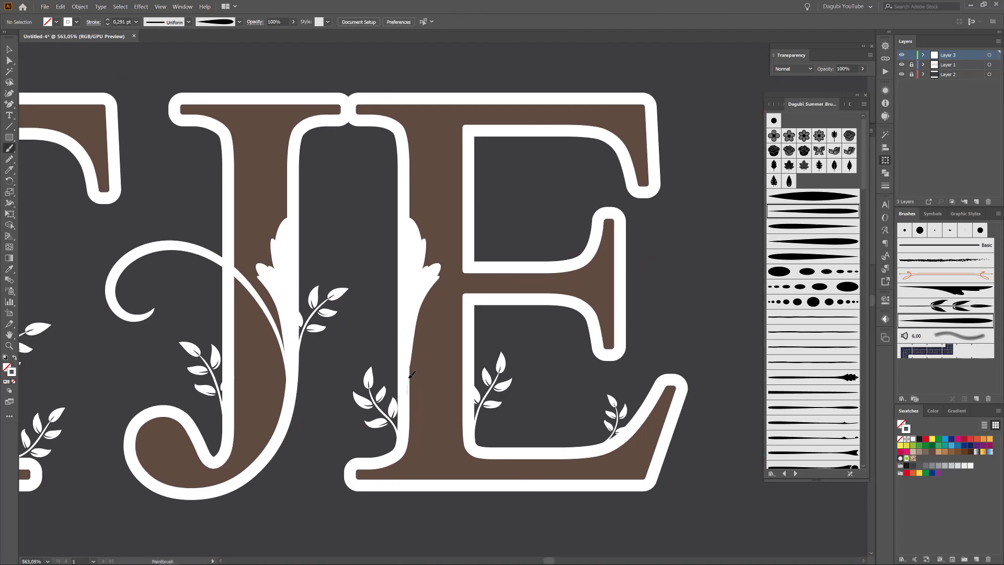
left_click_drag(445, 144, 433, 195)
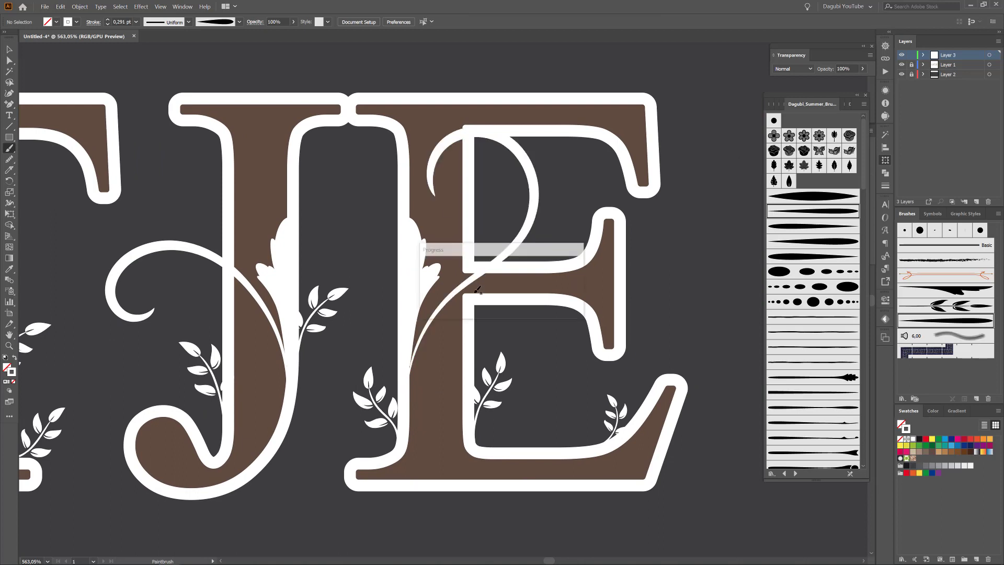
key("e")
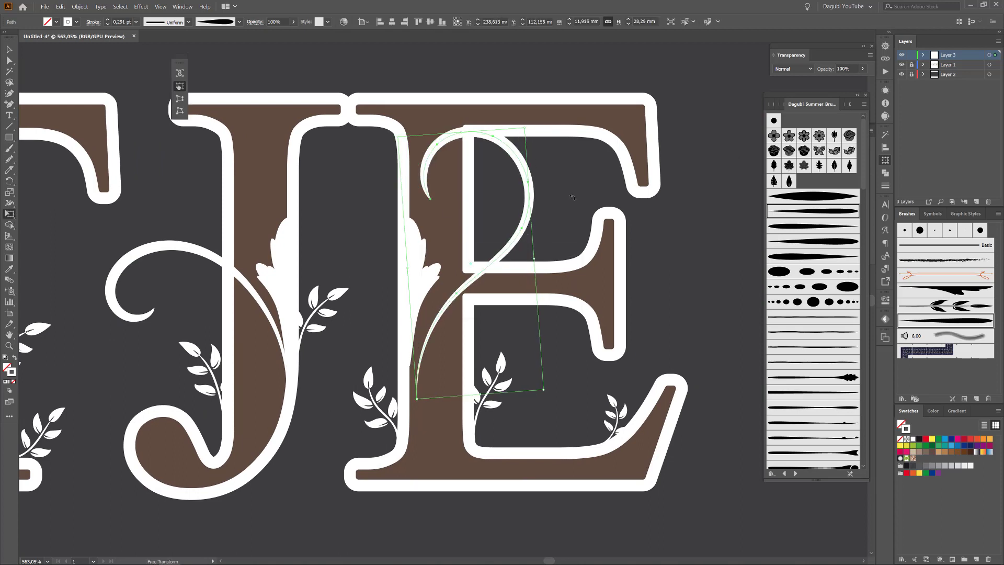
left_click_drag(406, 263, 404, 272)
left_click(350, 228, "ctrl")
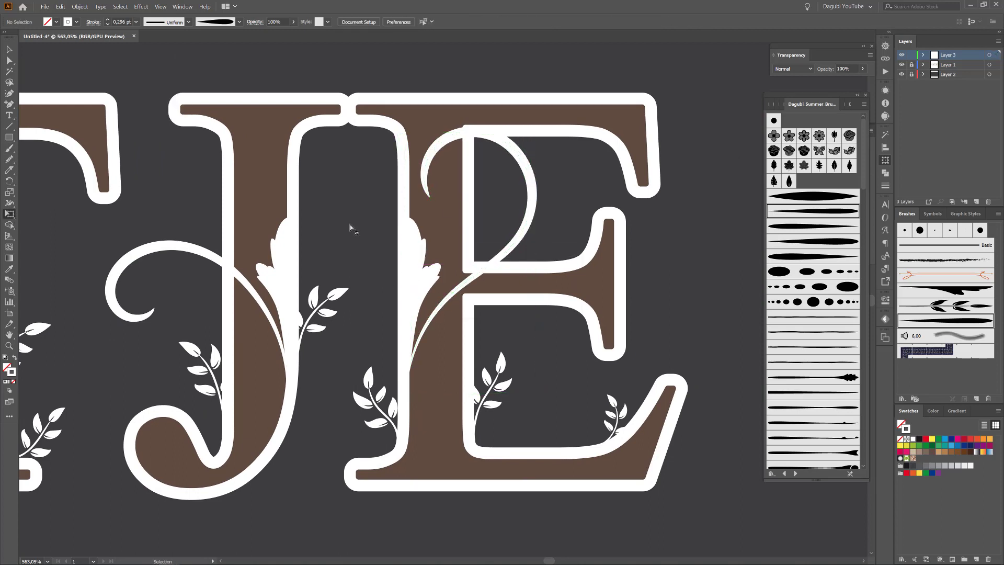
Scale the E's curl down slightly while keeping its base on the left outline, and deselect it
left_click(426, 157, "ctrl")
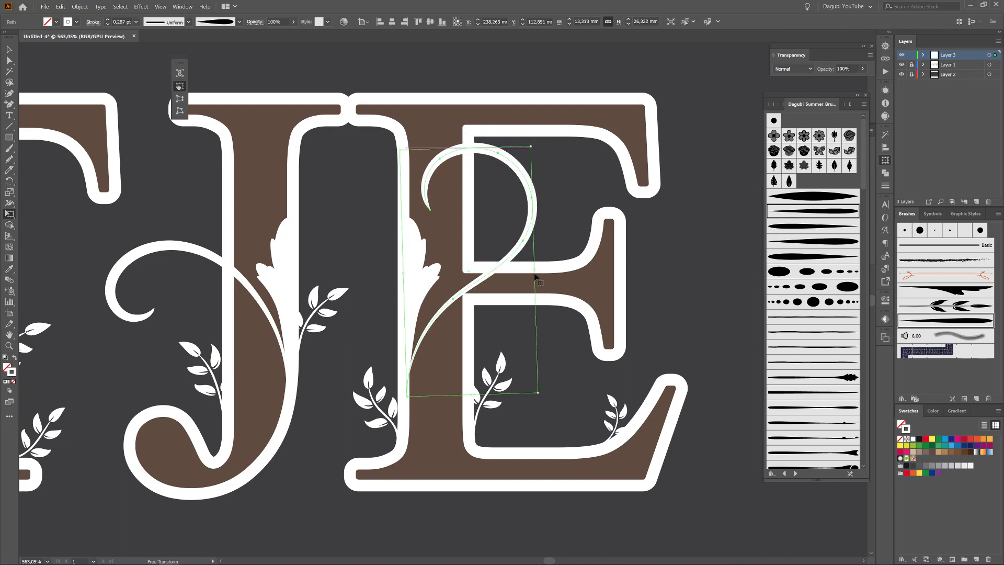
left_click_drag(534, 273, 506, 234)
left_click(575, 196, "ctrl")
Draw a circle about 2.1 mm in diameter inside the E's curl, with a black fill and no stroke
left_click_drag(10, 137, 37, 159)
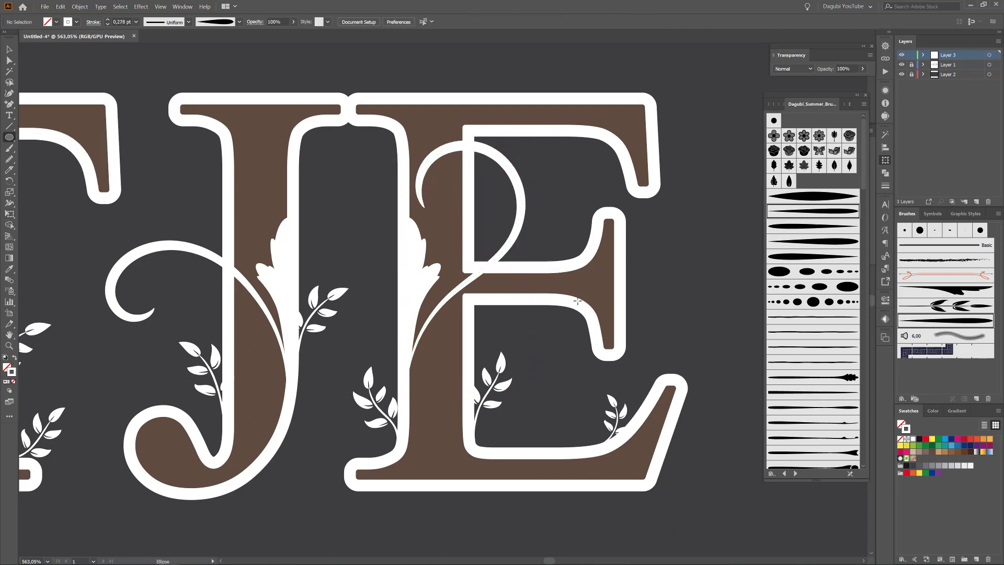
left_click_drag(431, 182, 452, 203)
left_click(899, 439)
left_click(900, 424)
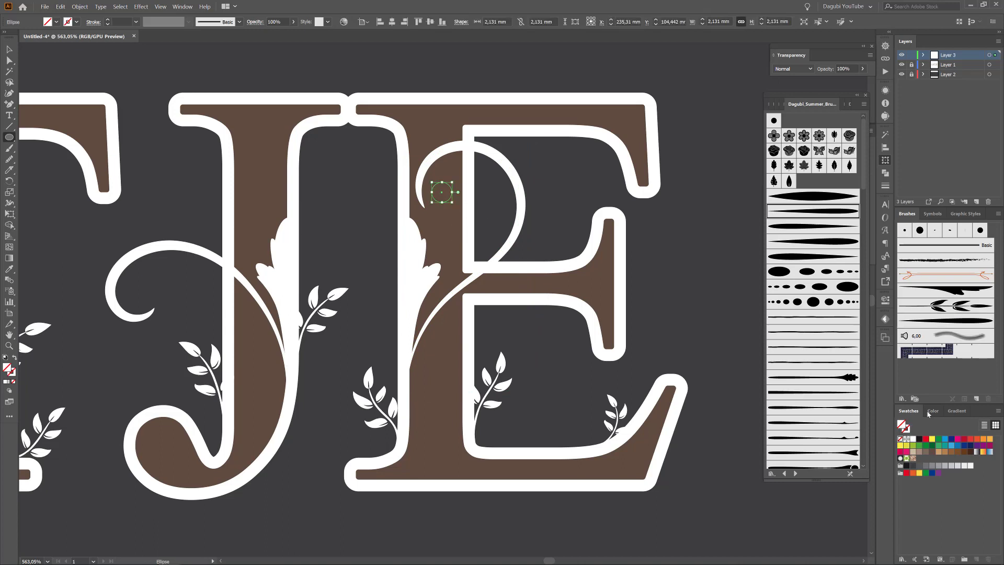
left_click(932, 411)
left_click(906, 472)
Create a new art brush from the black circle with the default options, and cut the circle from the artwork
left_click(975, 398)
left_click(767, 263)
left_click(749, 304)
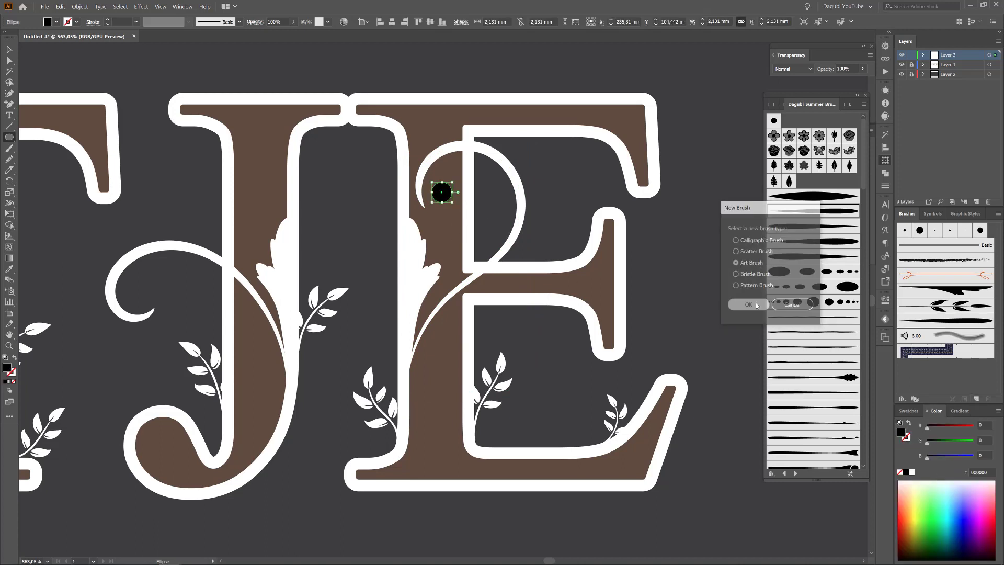
left_click(854, 340)
left_click(60, 7)
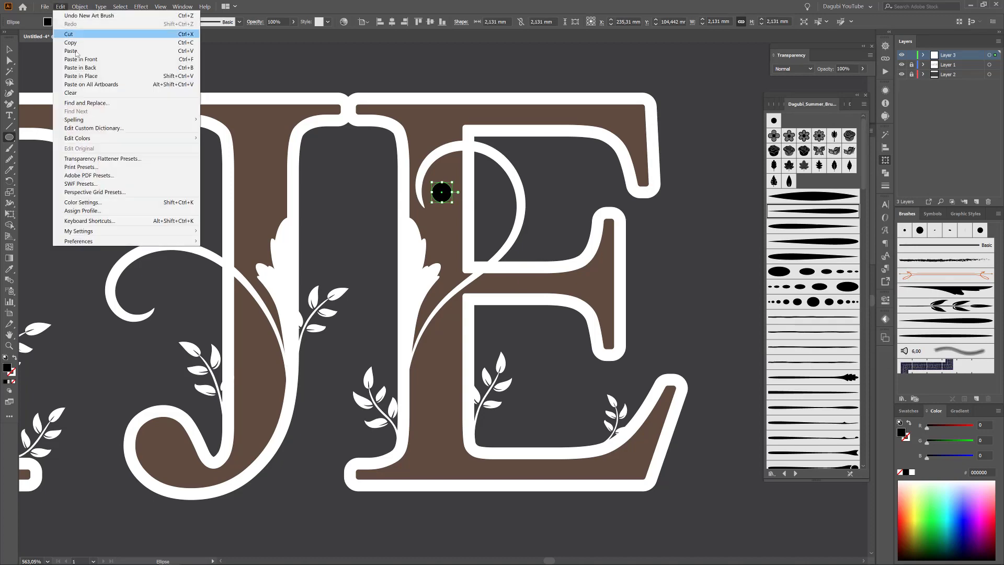
left_click(79, 40)
With the circle brush and a white 1 pt stroke, paint a round dot about 2.2 mm across at the tip of the E's curl
left_click(9, 148)
left_click(899, 472)
left_click(906, 437)
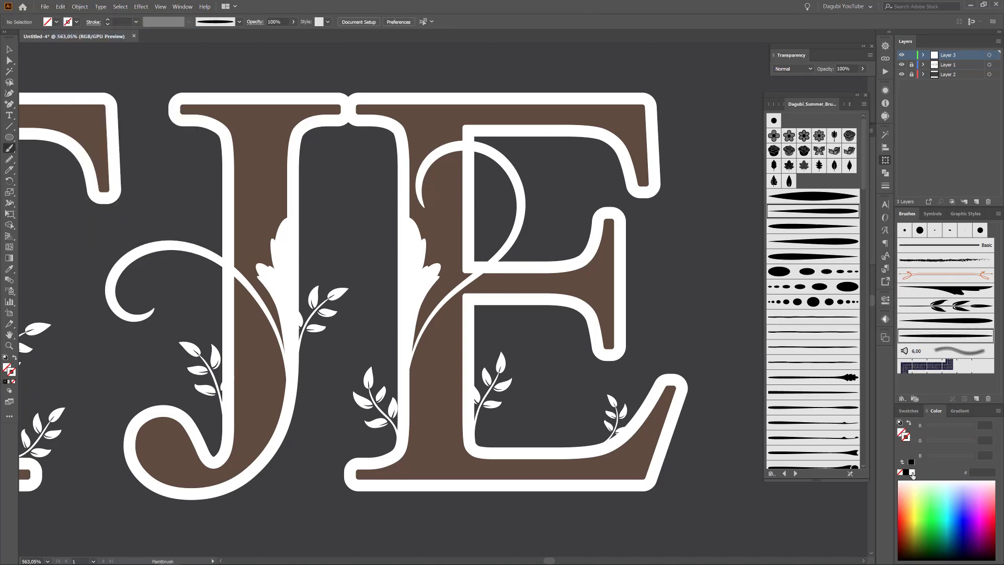
left_click(912, 472)
key("ctrl+space")
mouse_move(420, 179)
left_mouse_down()
mouse_move(520, 261)
mouse_move(493, 289)
mouse_move(565, 324)
left_mouse_up()
left_click(496, 209)
key("ctrl+space")
left_click_drag(521, 281, 524, 292)
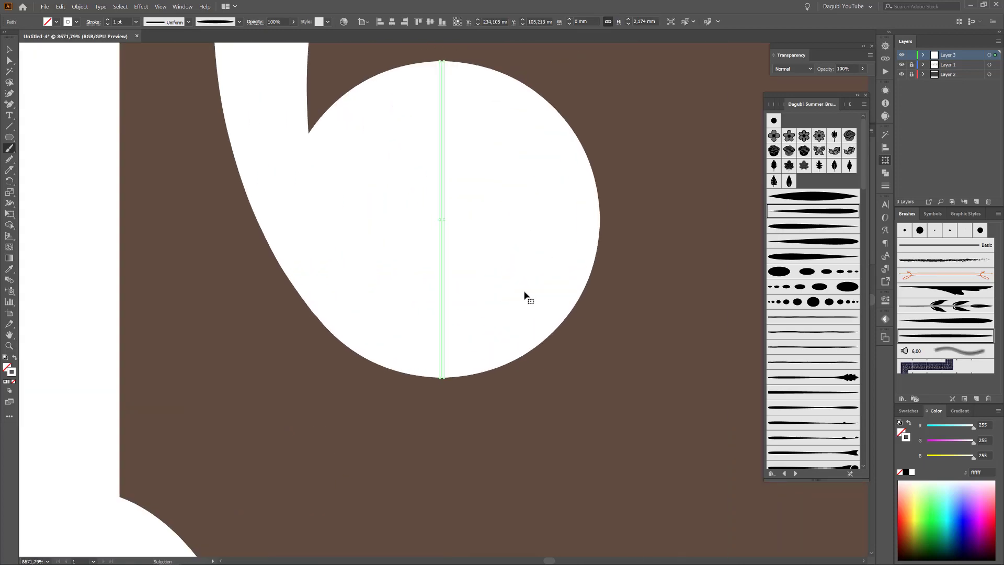
Paint a round dot about 2.6 mm across at the inner tip of the J's curl
key("ctrl+space")
left_click_drag(694, 374, 567, 367)
key("space")
left_click_drag(405, 412, 505, 239)
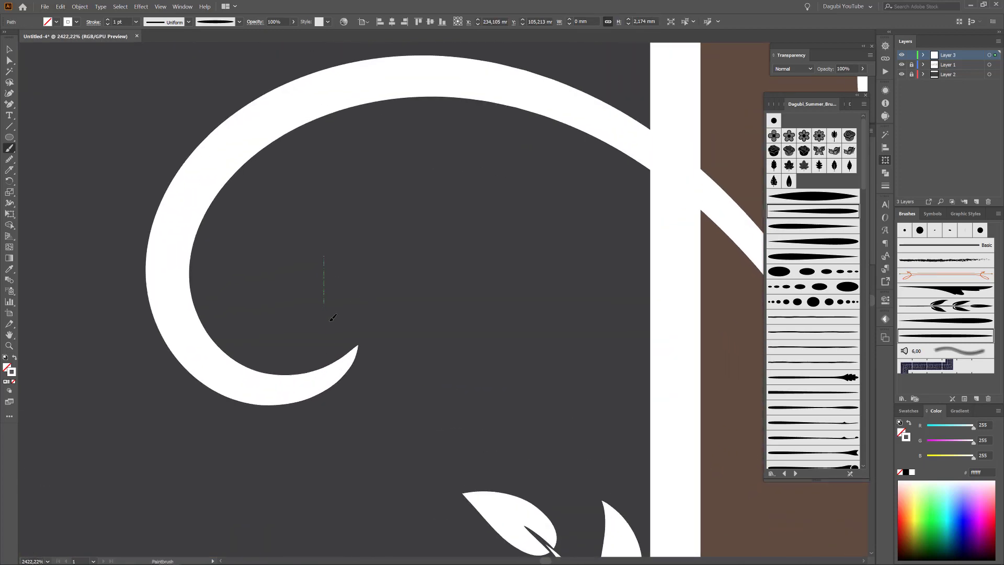
left_click_drag(332, 317, 336, 303)
Paint a round dot about 2 mm across at the inner tip of the A's curl, and deselect it
left_click(452, 380, "ctrl+alt")
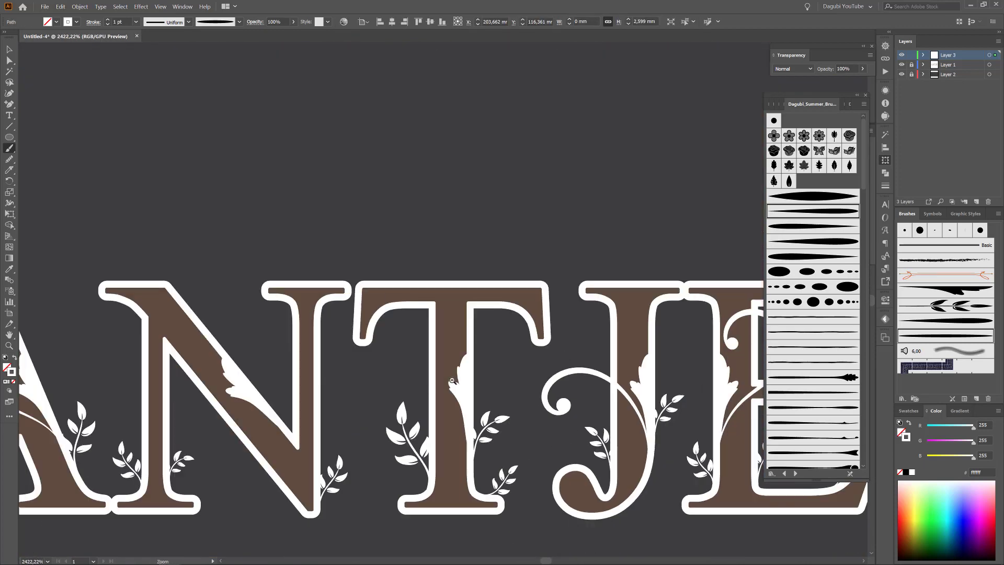
left_click_drag(56, 409, 432, 343)
left_click_drag(376, 261, 480, 345)
left_click_drag(328, 353, 329, 356)
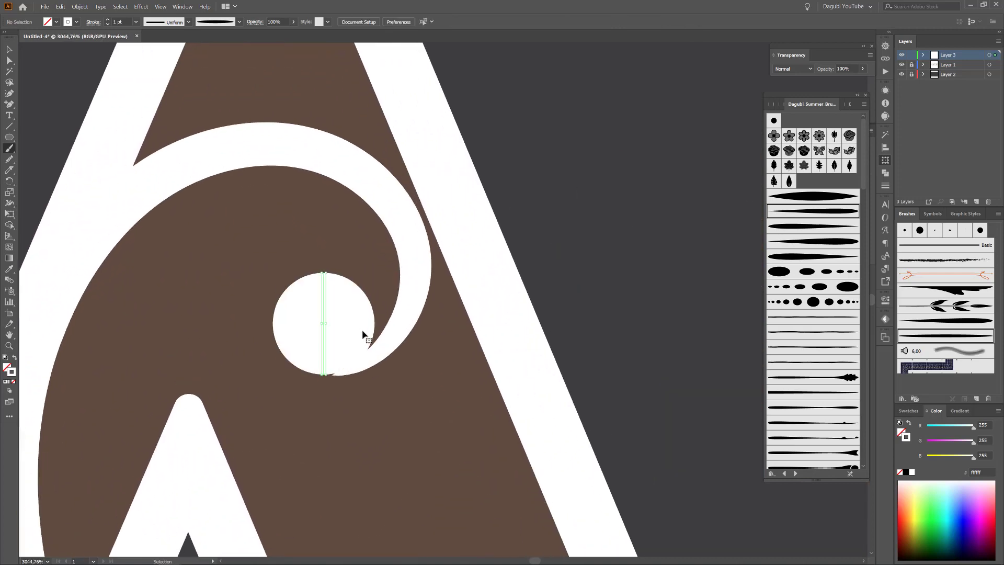
left_click(374, 336, "ctrl")
left_click(438, 333, "ctrl+alt")
left_click_drag(438, 333, 359, 242)
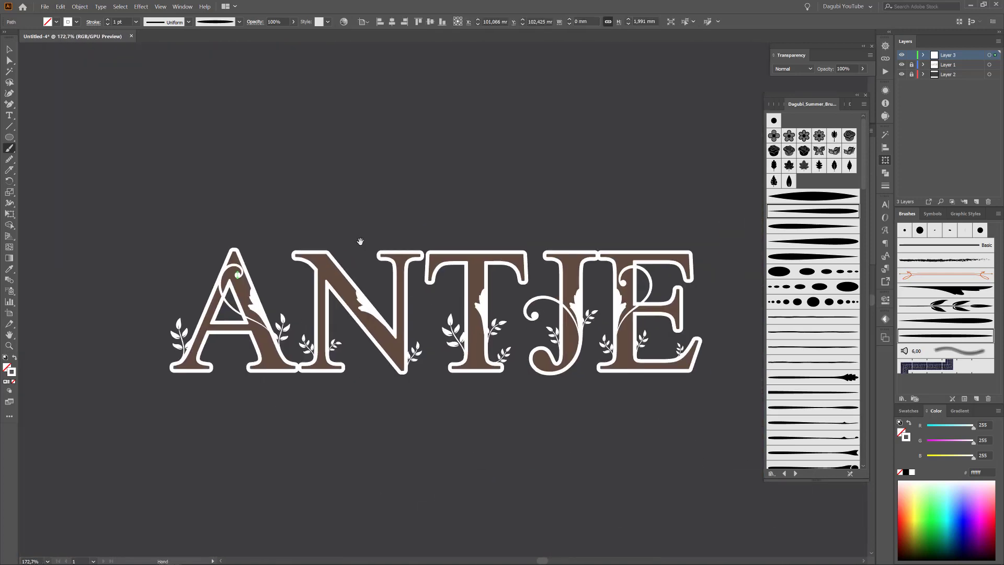
key("ctrl+0")
key("ctrl+shift+a")
Choose the tapered art brush from the library, set the stroke to 0.2 pt and paint a curl from the T's right outline across its stem
scroll(813, 292, "down", 10)
left_click_drag(485, 333, 583, 334)
scroll(813, 262, "up", 10)
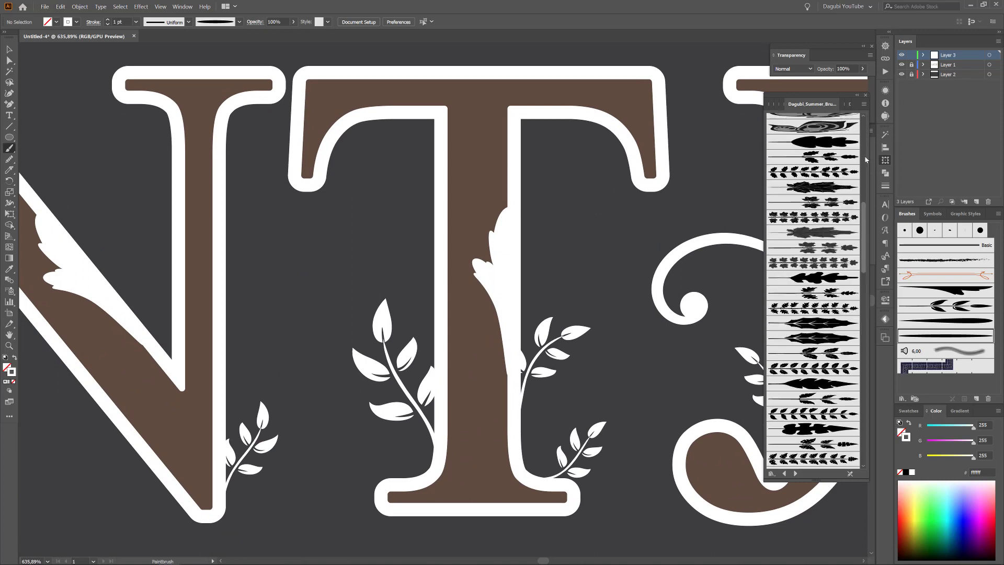
left_click(809, 255)
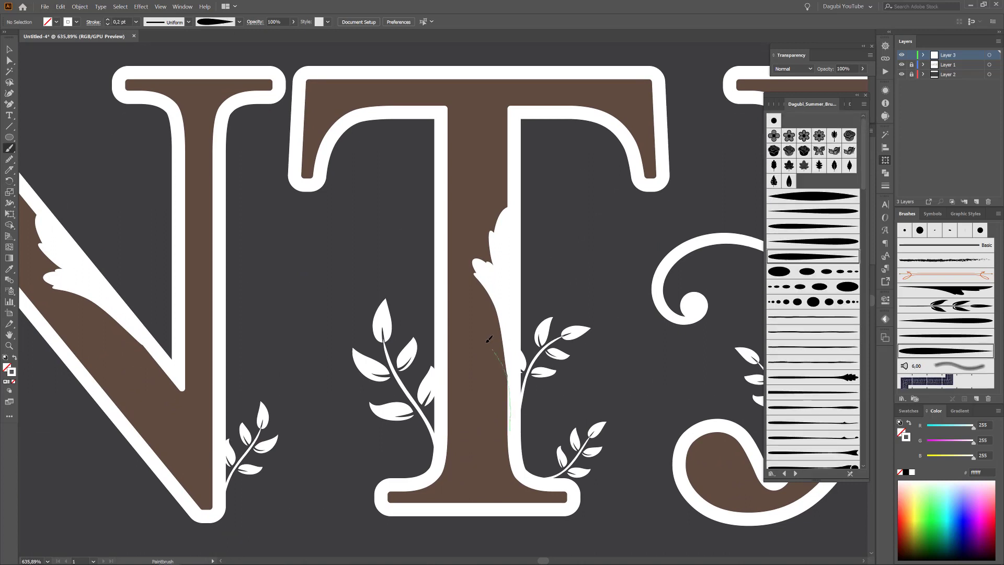
left_click_drag(400, 155, 388, 189)
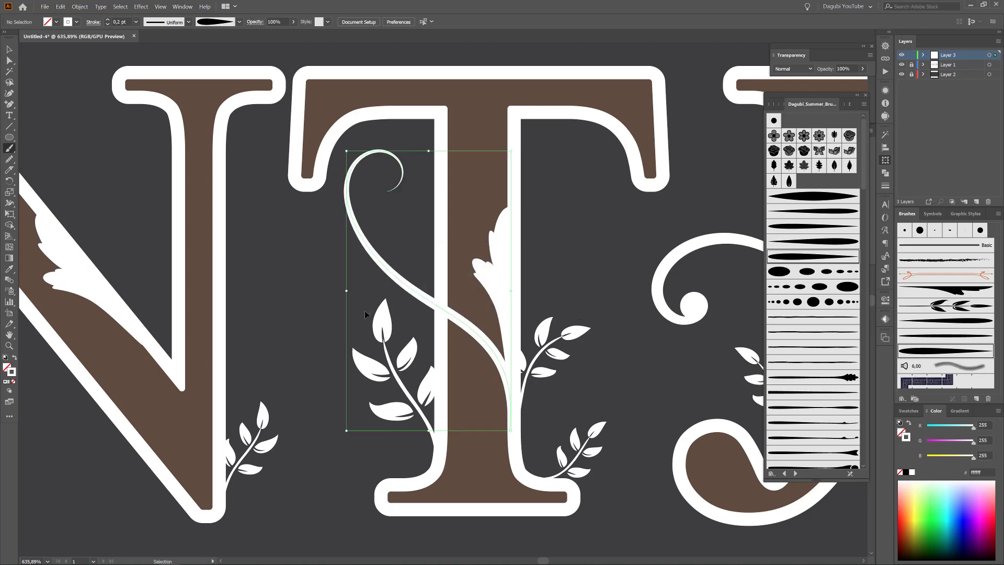
left_click(298, 296, "ctrl")
Set the stroke to 0.1 pt and paint a smaller curl branching off the E's curl and looping below the middle arm
left_click_drag(569, 408, 486, 407)
left_click_drag(486, 366, 271, 266)
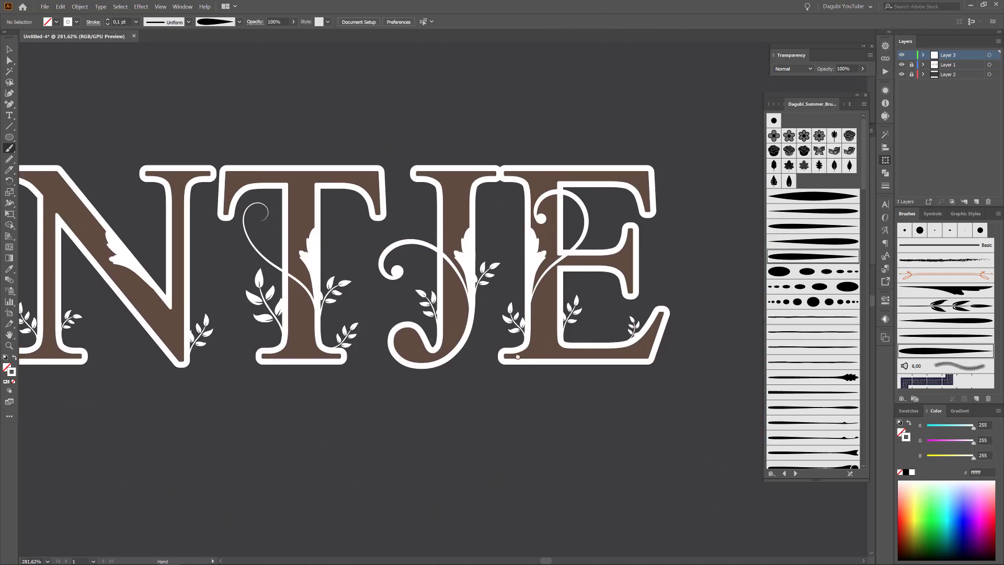
left_click_drag(470, 256, 554, 262)
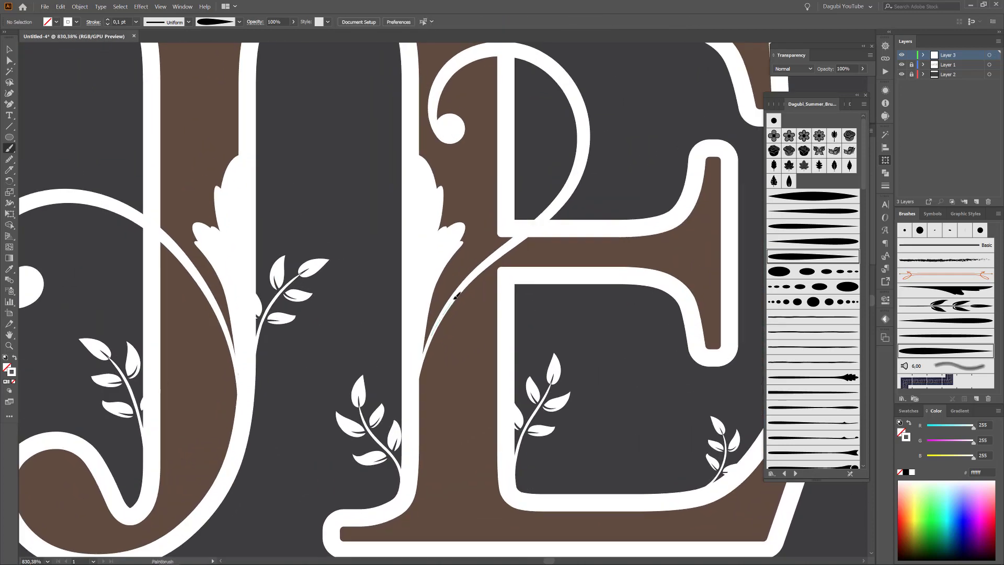
left_click_drag(543, 321, 542, 320)
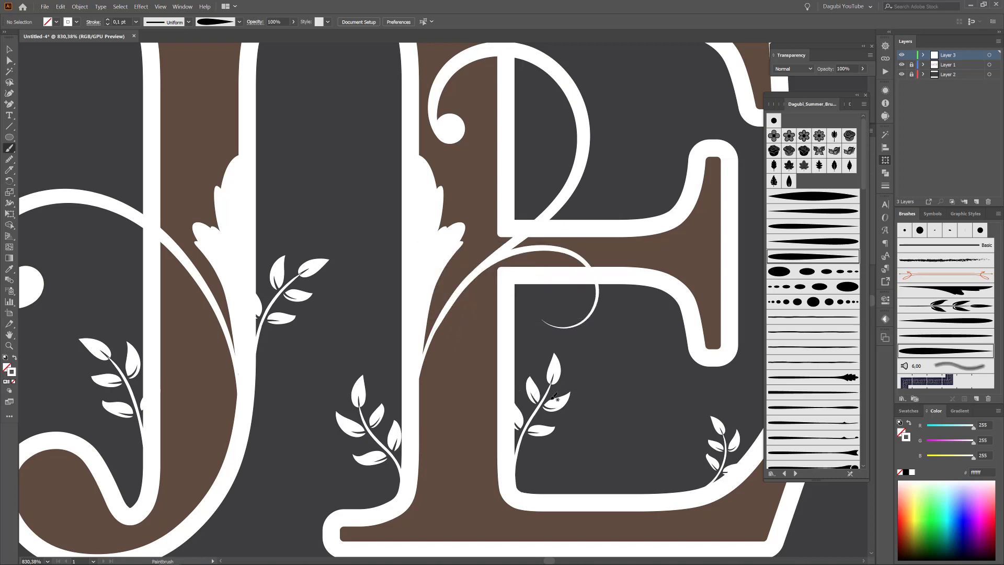
Move the lower end point of the J's large curl so it merges cleanly with the right outline, and deselect it
left_click_drag(591, 400, 515, 384)
left_click_drag(486, 379, 680, 423)
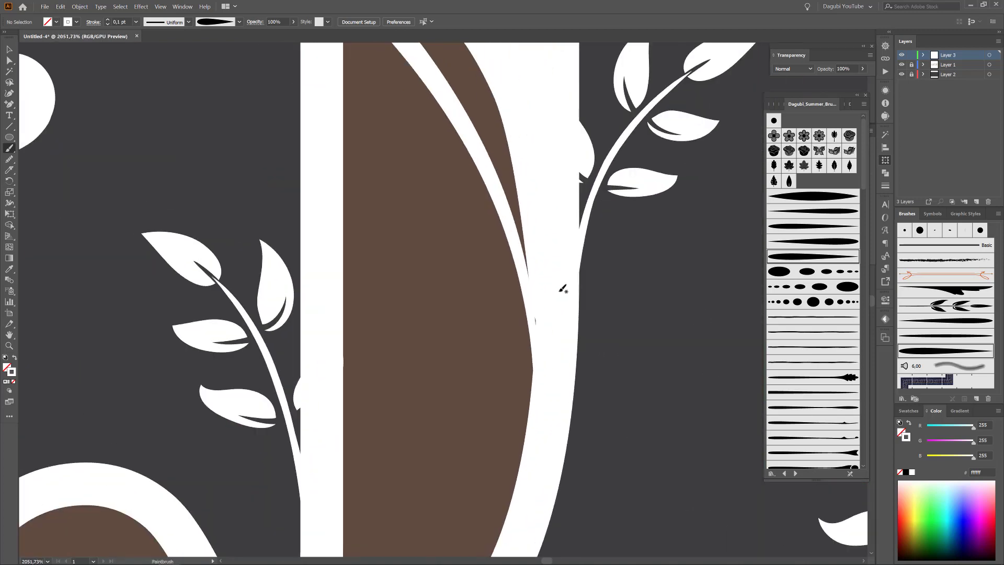
left_click(506, 223, "ctrl")
left_click(534, 453)
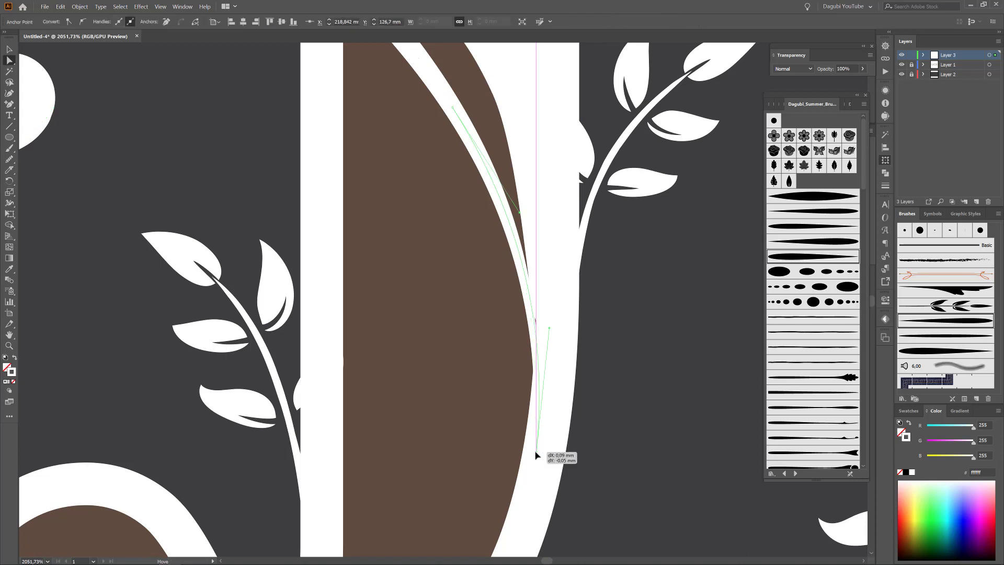
left_click(616, 365, "ctrl")
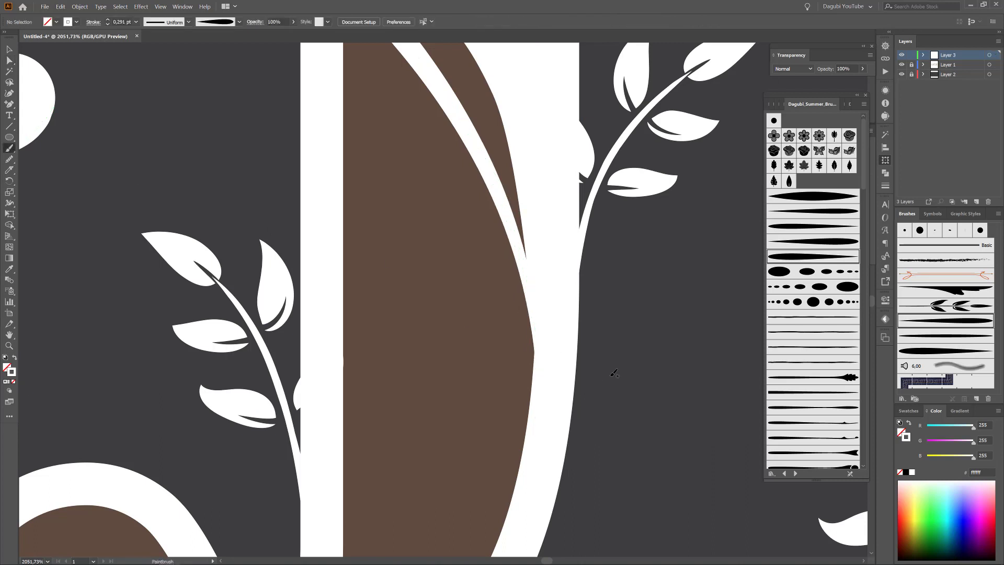
With the tapered art brush at 0.1 pt, paint a small curl from the J's right outline into its stem below the large curl
scroll(616, 366, "down", 3)
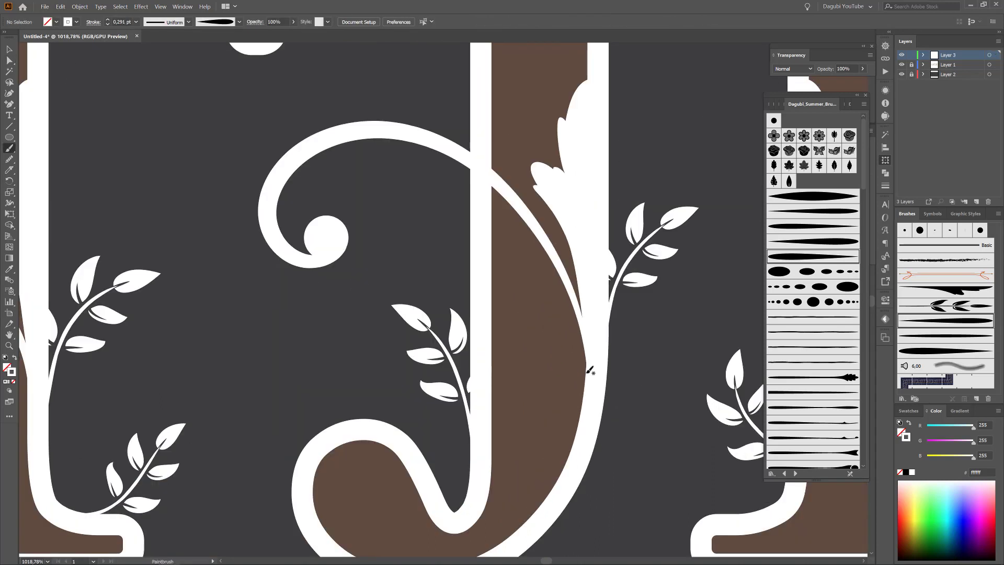
left_click(974, 351)
left_click_drag(586, 396, 589, 380)
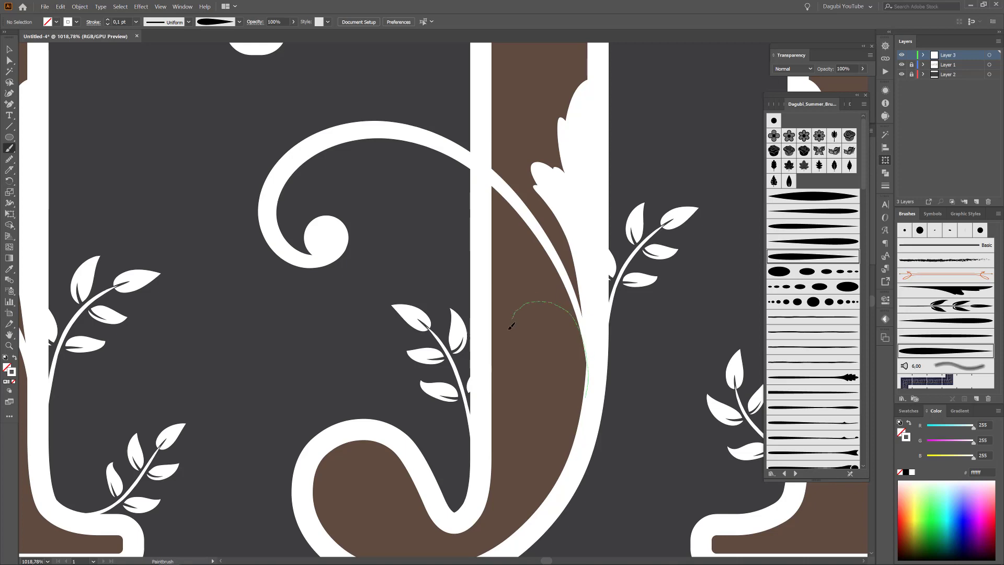
Try twice to paint a 0.2 pt curl from the N's diagonal outline freehand, undoing each attempt
scroll(612, 444, "down", 5)
left_click_drag(272, 368, 540, 309)
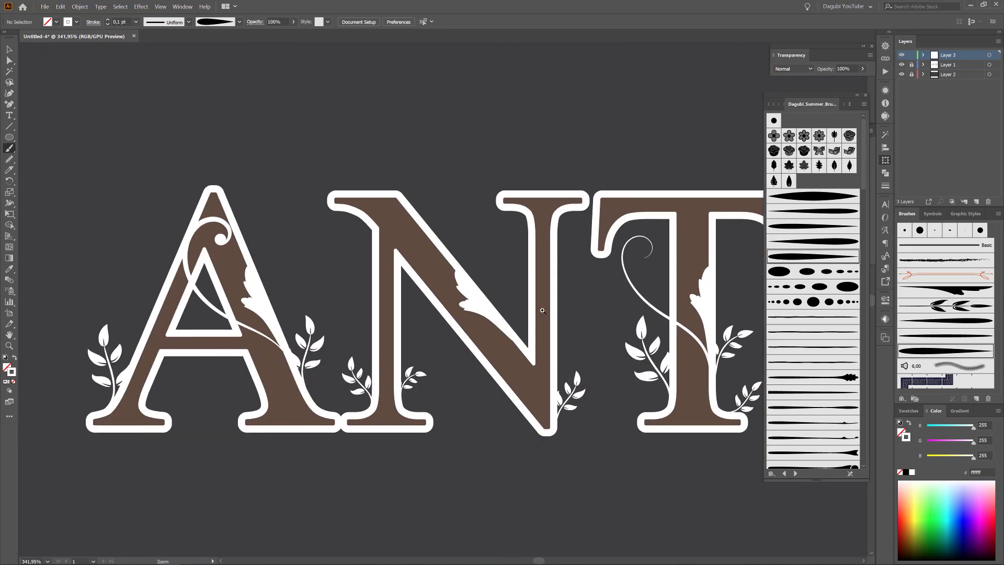
scroll(540, 309, "up", 5)
scroll(524, 318, "down", 1)
scroll(569, 272, "down", 3)
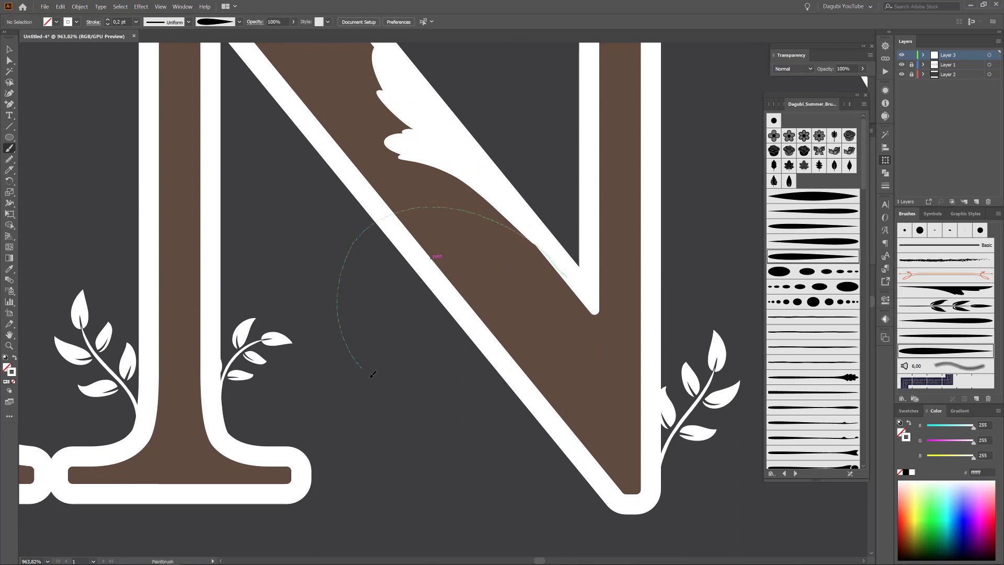
left_click_drag(530, 324, 527, 311)
key("ctrl+z")
left_click_drag(426, 298, 424, 301)
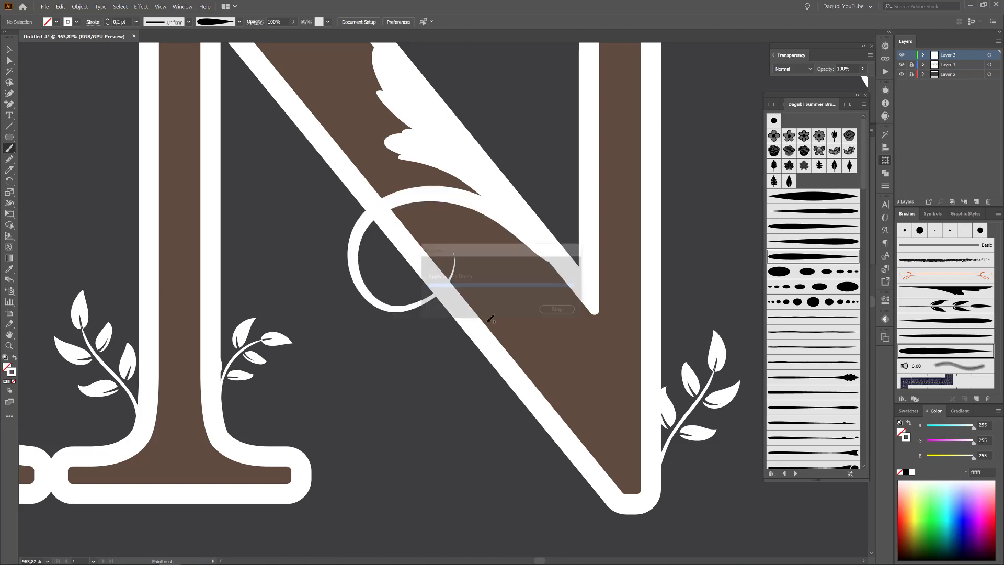
key("ctrl+z")
Draw a spiral about 12 by 14 mm over the N's diagonal with the Spiral tool and flip it horizontally
left_click_drag(9, 134, 52, 149)
left_click_drag(426, 214, 503, 333)
left_click(885, 160)
left_click(870, 131)
left_click(895, 144)
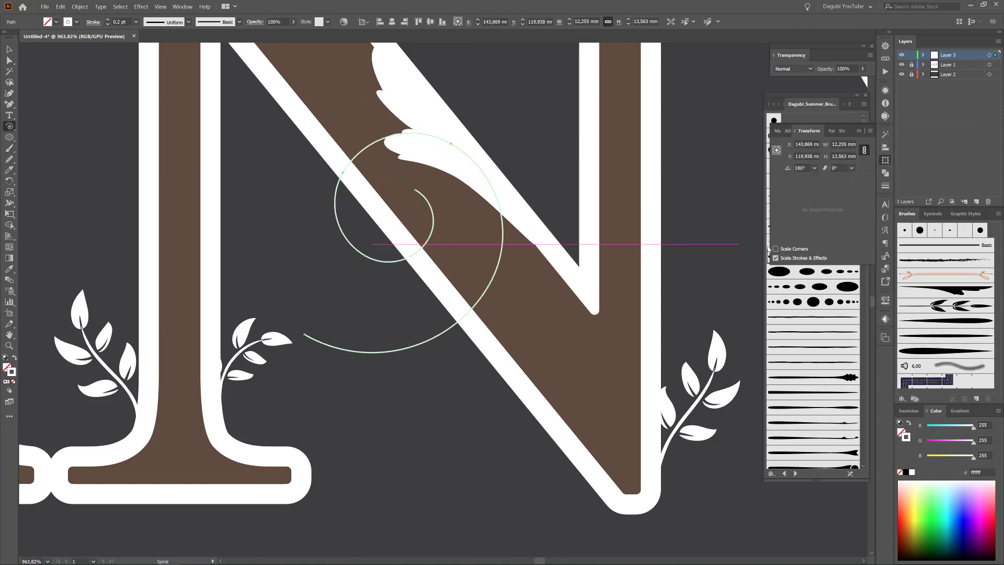
Rotate, move and scale down the spiral so its outer end meets the upper outline of the N's diagonal
key("e")
left_click_drag(470, 408, 403, 147)
left_click_drag(482, 253, 486, 271)
left_click_drag(284, 357, 304, 349)
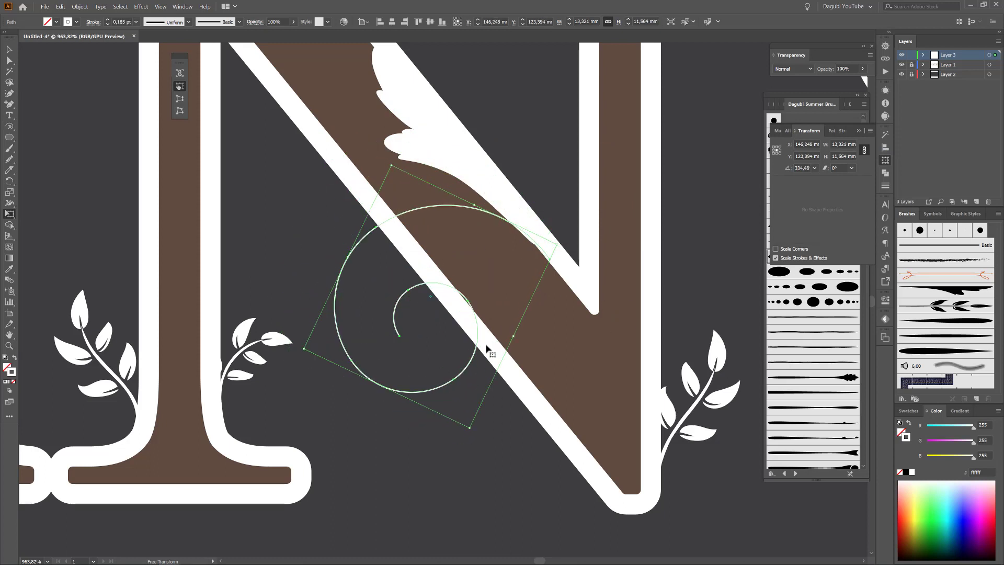
Apply the tapered art brush to the N's spiral and adjust its stroke weight
left_click(947, 351)
left_click(108, 24)
left_click(108, 24)
left_click(108, 24)
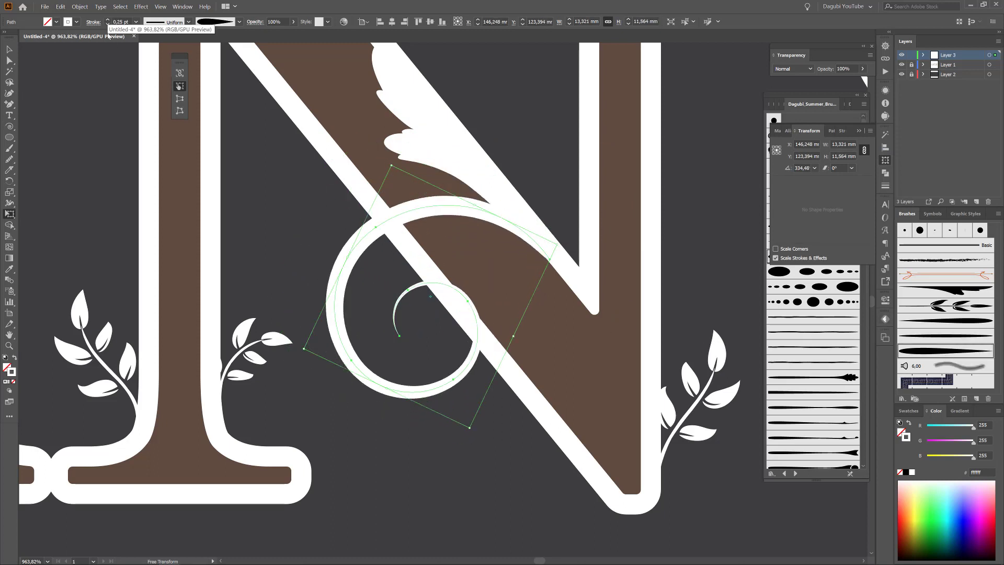
left_click(108, 24)
Scale the N's spiral down to about 11.8 by 10.2 mm, readjust its stroke weight and deselect it
mouse_move(304, 348)
left_mouse_down()
mouse_move(343, 340)
mouse_move(330, 335)
left_mouse_up()
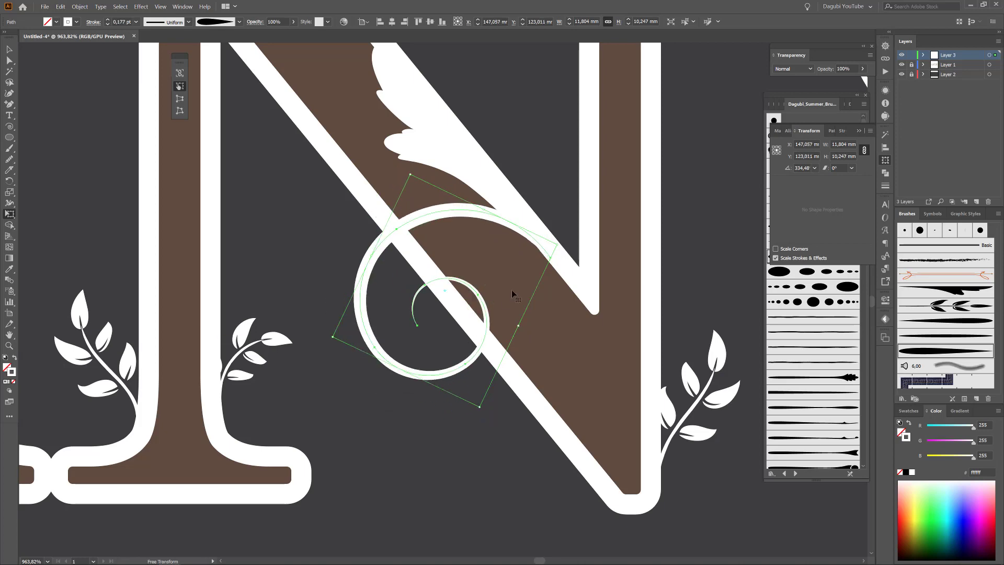
left_click(108, 25)
left_click(460, 484, "ctrl")
Set the stroke to 0.1 pt and paint a curl about 10 by 6 mm from the A's right outline, looping across the crossbar's lower edge
left_click_drag(613, 484, 523, 481)
mouse_move(549, 397)
left_mouse_down()
mouse_move(600, 349)
mouse_move(514, 309)
mouse_move(531, 293)
left_mouse_up()
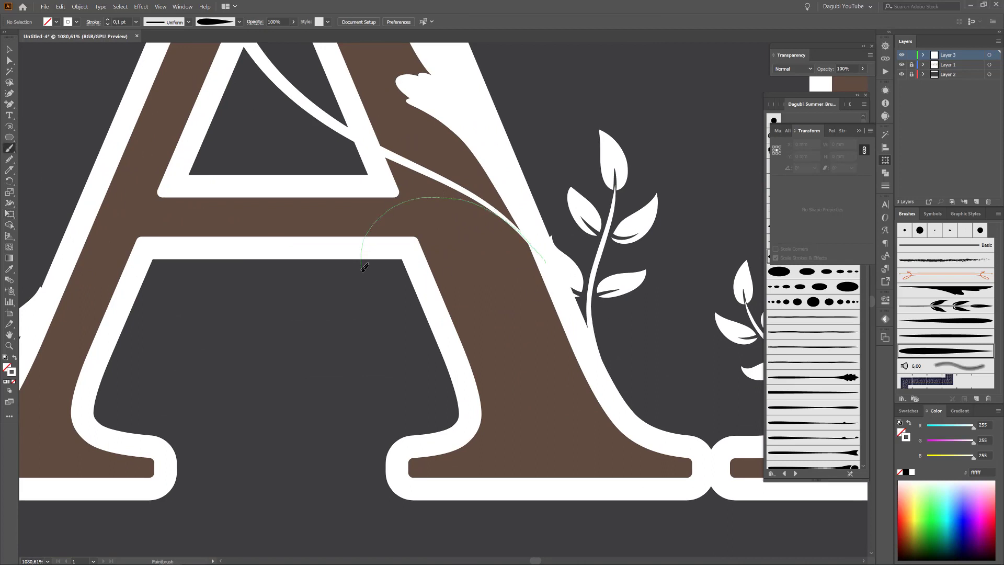
left_click_drag(446, 271, 444, 244)
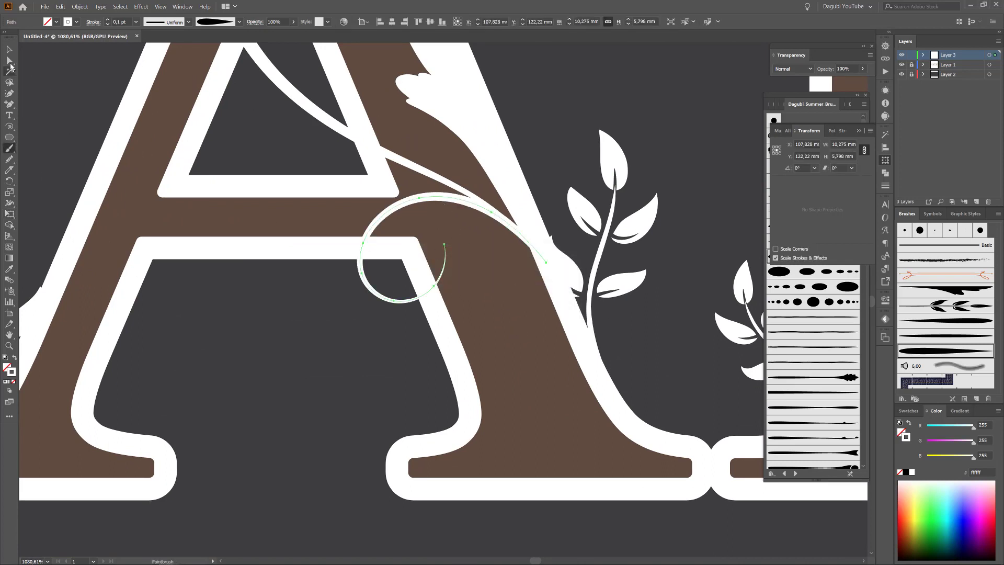
Move the end anchor point of the A's new curl slightly down along the right outline and deselect the curl
left_click(9, 60)
left_click(546, 267)
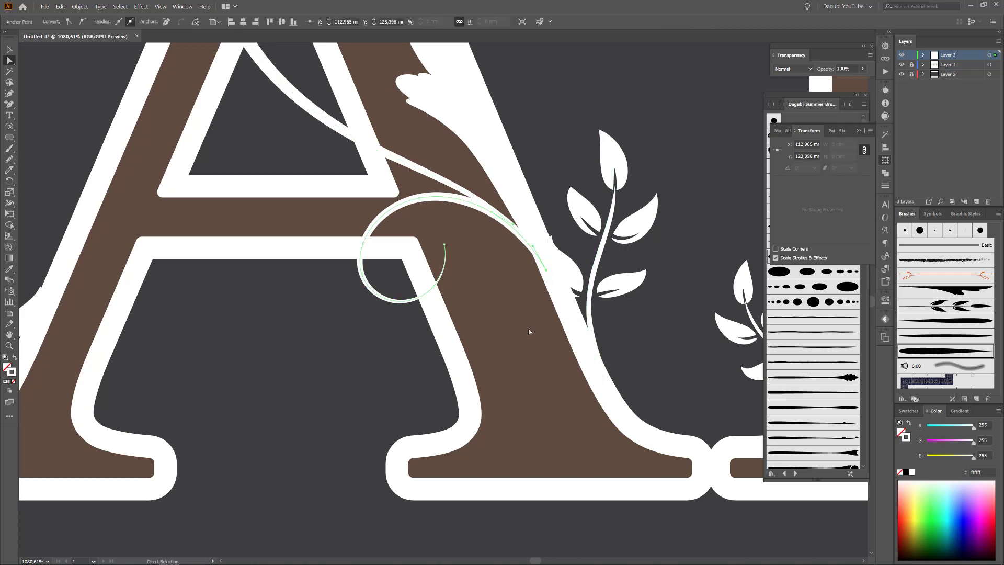
left_click(347, 385, "ctrl")
Choose a split-leaf art brush from the Dagubi_Summer_Brushes library and paint a leaf about 1.1 by 1.7 mm at the A's curl tip
left_click_drag(617, 408, 356, 322)
left_click_drag(360, 321, 462, 319)
left_click(884, 160)
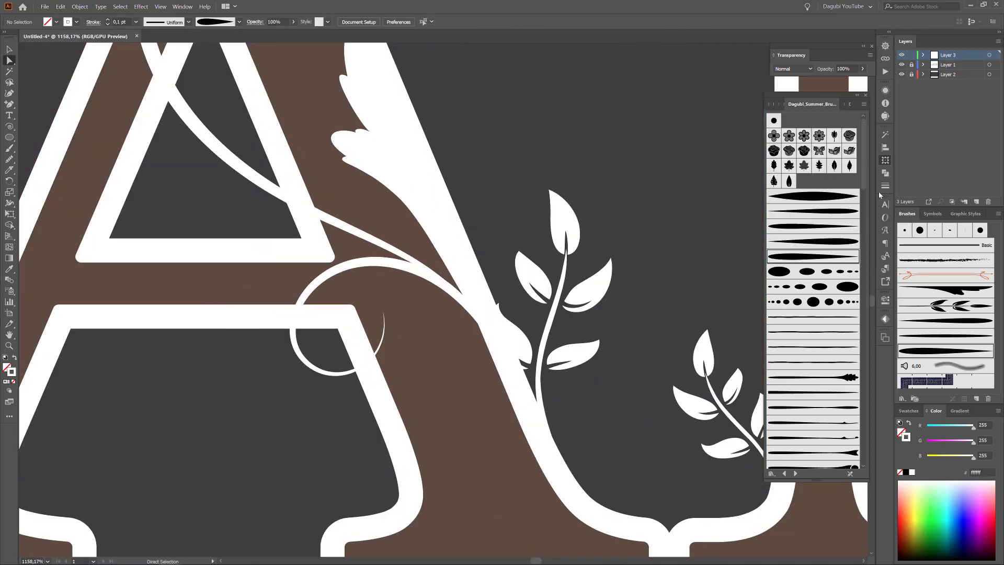
scroll(813, 288, "down", 10)
scroll(397, 334, "up", 3)
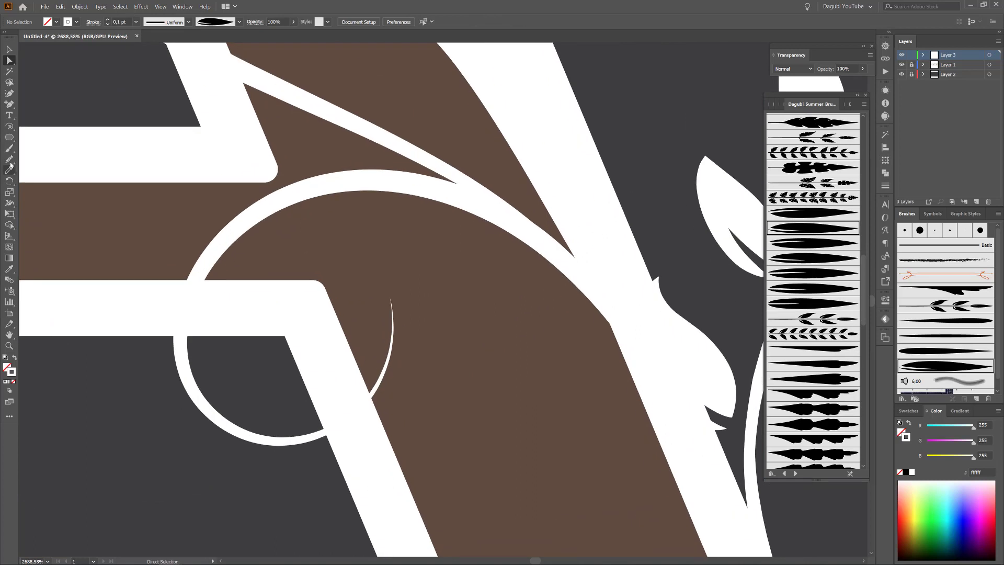
left_click(10, 149)
left_click_drag(374, 265, 347, 250)
Rotate and move the A's new leaf so its base sits on the inner tip of the curl
key("v")
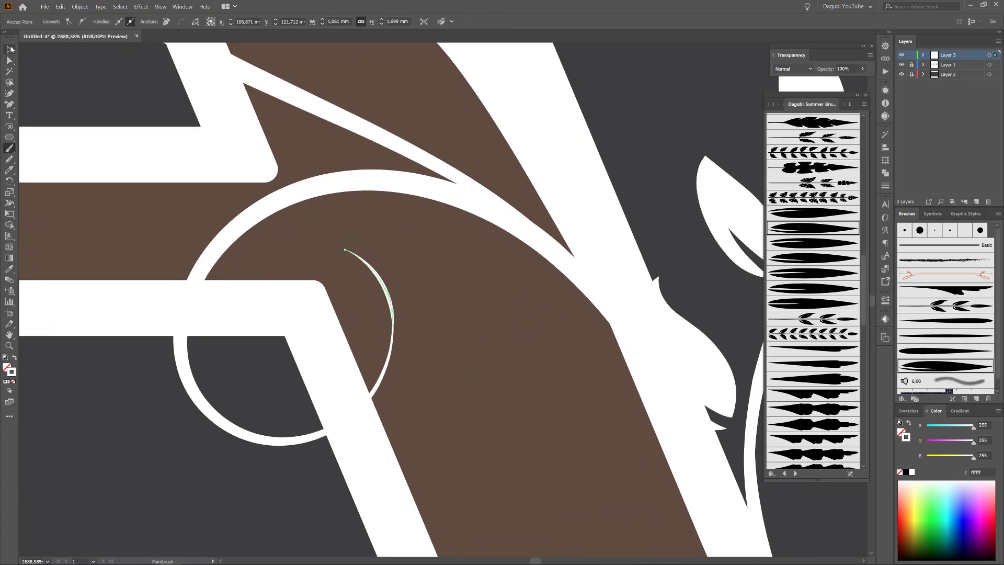
scroll(392, 301, "up", 3)
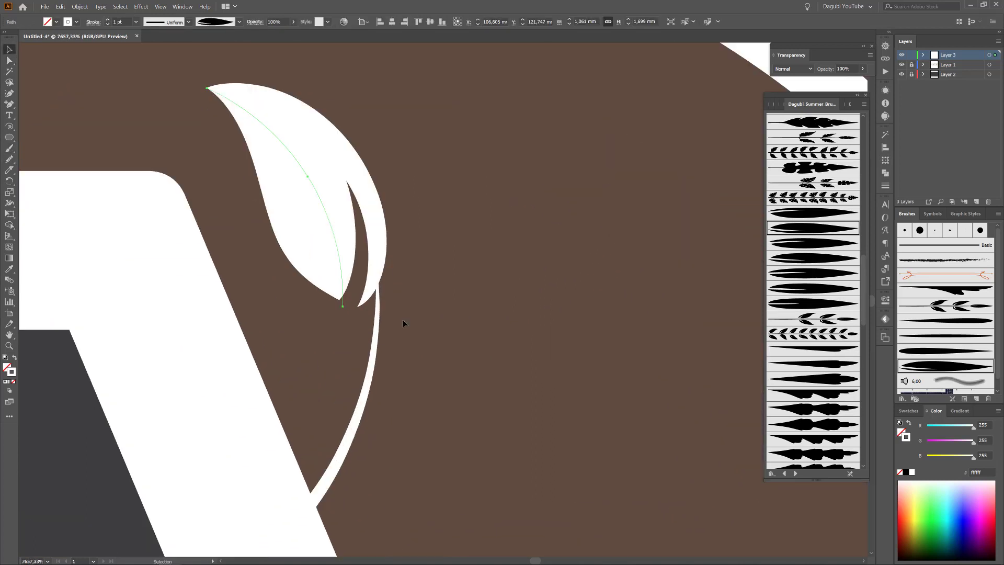
left_click_drag(403, 325, 317, 228)
left_click_drag(370, 287, 313, 262)
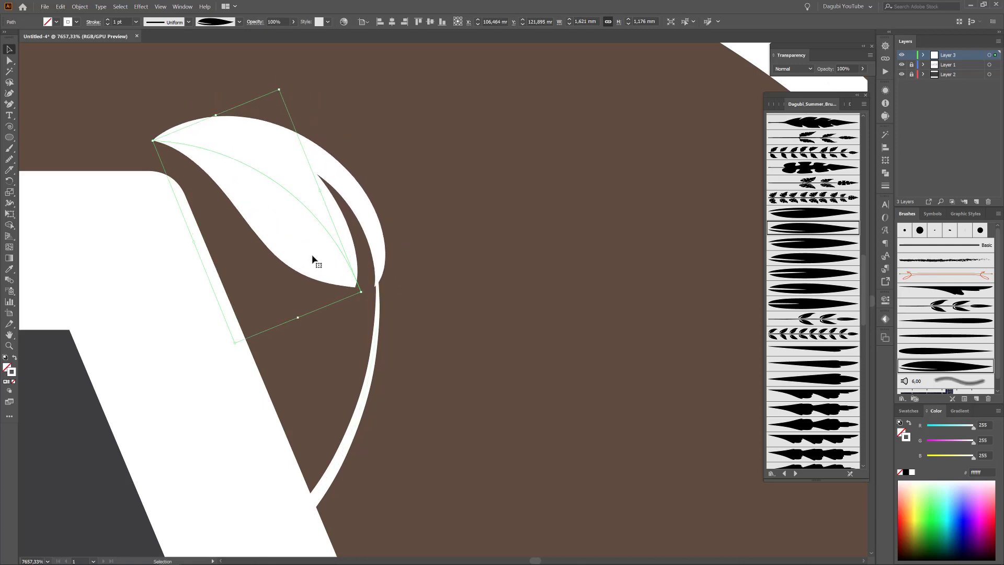
Paint a leaf about 2.6 by 1.2 mm at the inner tip of the N's spiral and rotate and position it on the tip
scroll(562, 358, "down", 10)
scroll(522, 302, "up", 5)
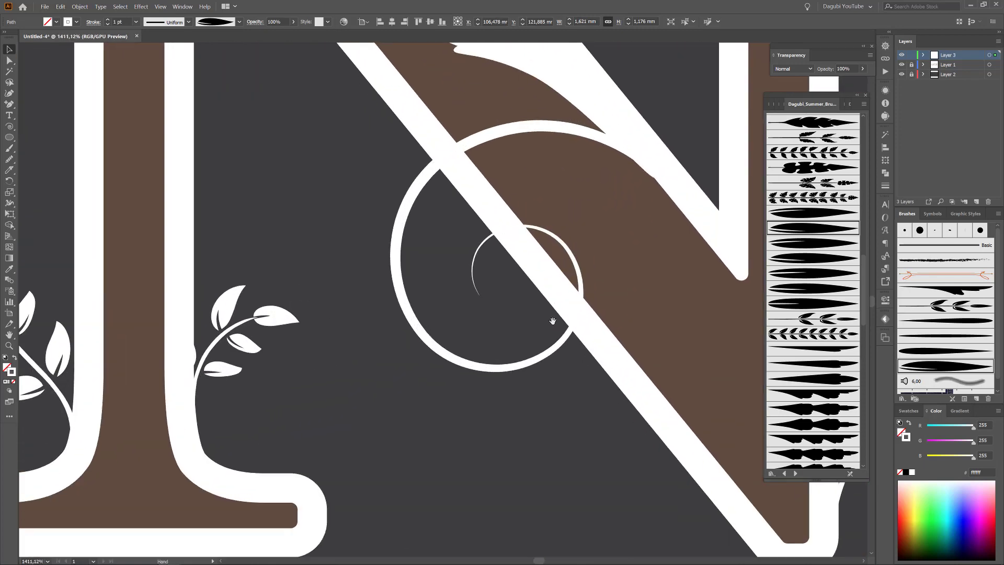
left_click_drag(494, 316, 503, 319)
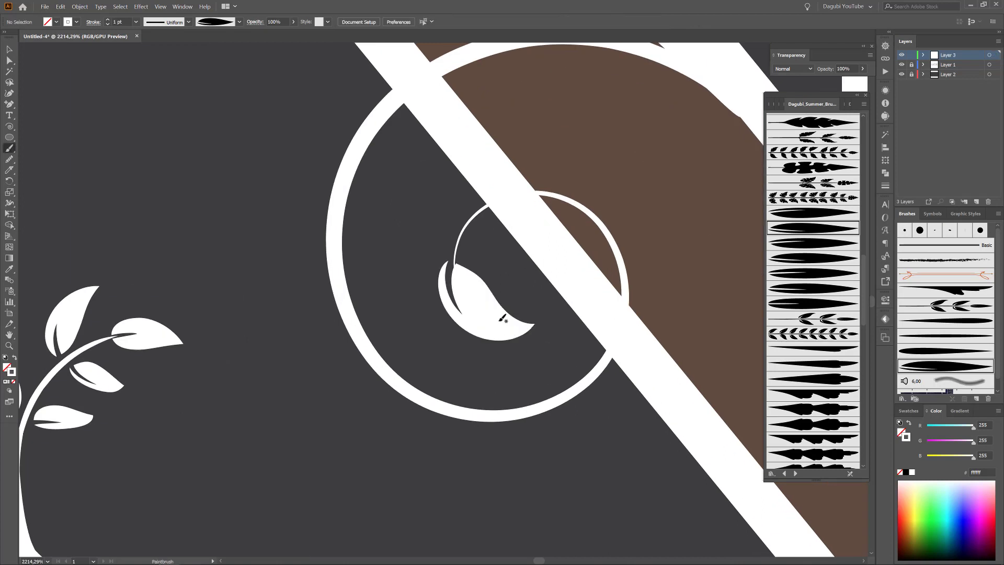
scroll(531, 329, "up", 3)
left_click_drag(621, 345, 638, 316)
left_click_drag(520, 339, 532, 315)
left_click_drag(647, 295, 648, 294)
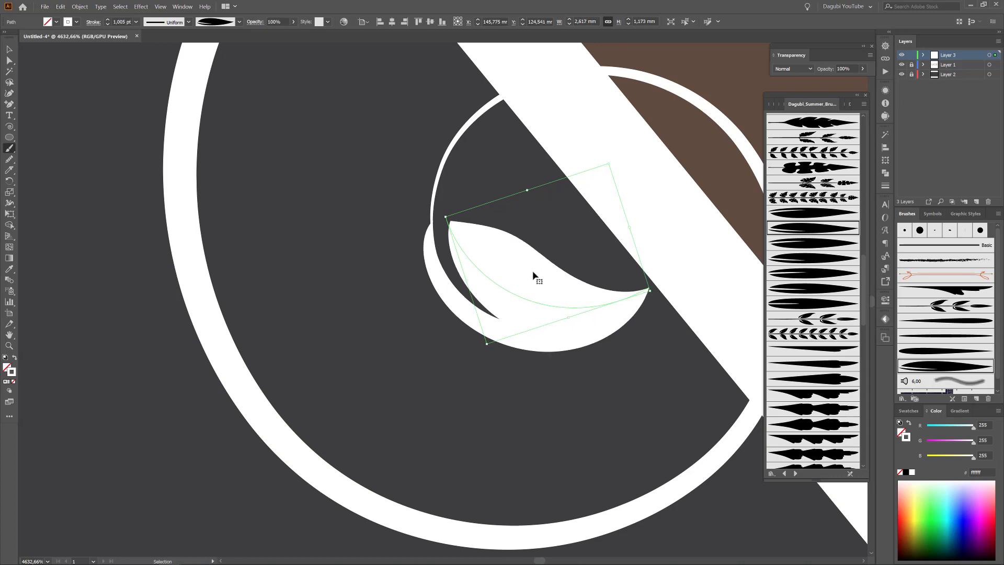
Paint a leaf about 2.8 by 0.5 mm at the end of the T's curl and move and rotate it onto the tip
scroll(533, 272, "down", 10)
scroll(658, 292, "up", 7)
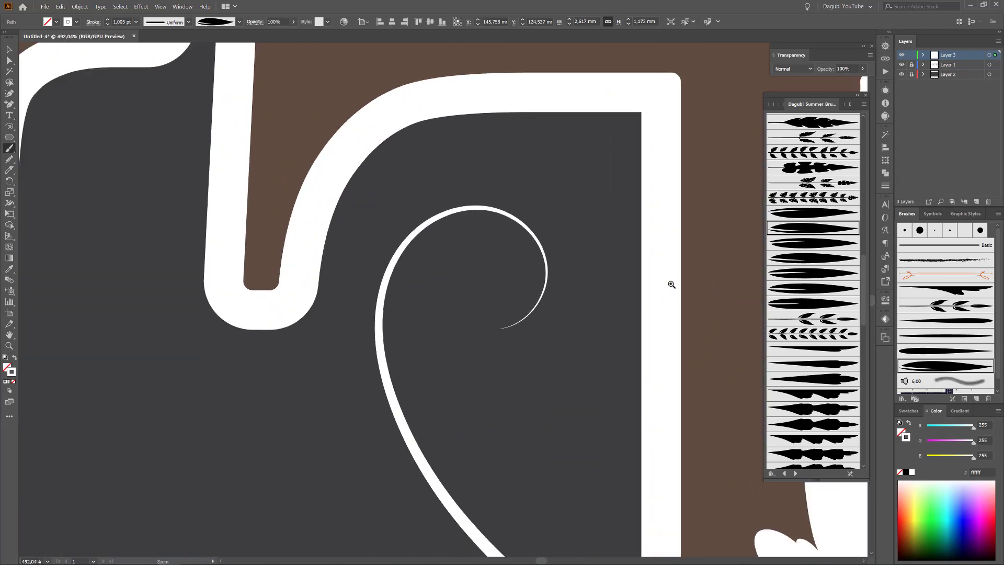
key("ctrl+shift+a")
left_click_drag(473, 352, 416, 346)
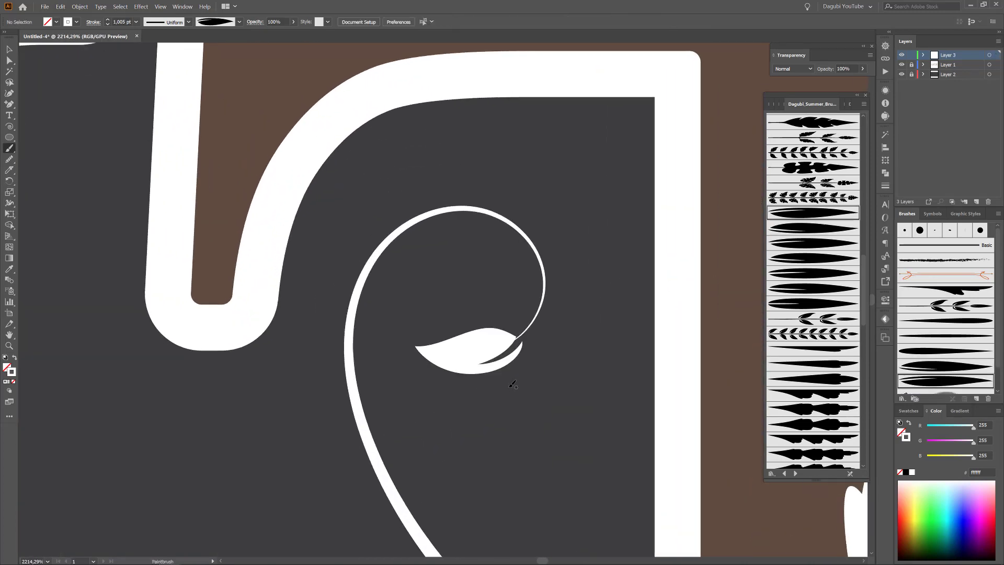
left_click(486, 350, "ctrl")
scroll(496, 352, "up", 5)
left_click_drag(575, 303, 497, 330)
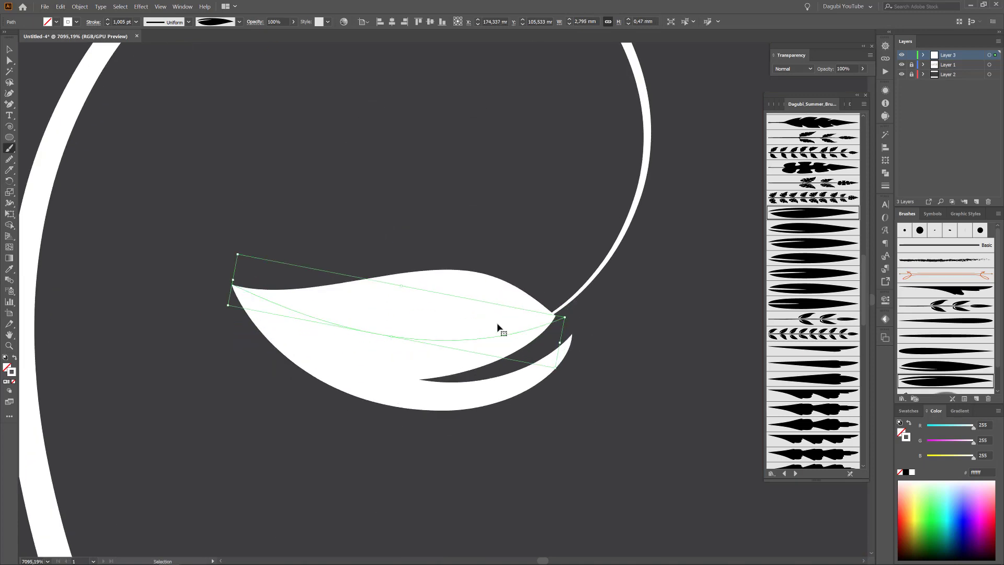
Paint an upright leaf about 0.3 by 1.7 mm at the end of the J's small inner curl and fit it to the tip
scroll(582, 366, "down", 10)
scroll(593, 257, "right", 5)
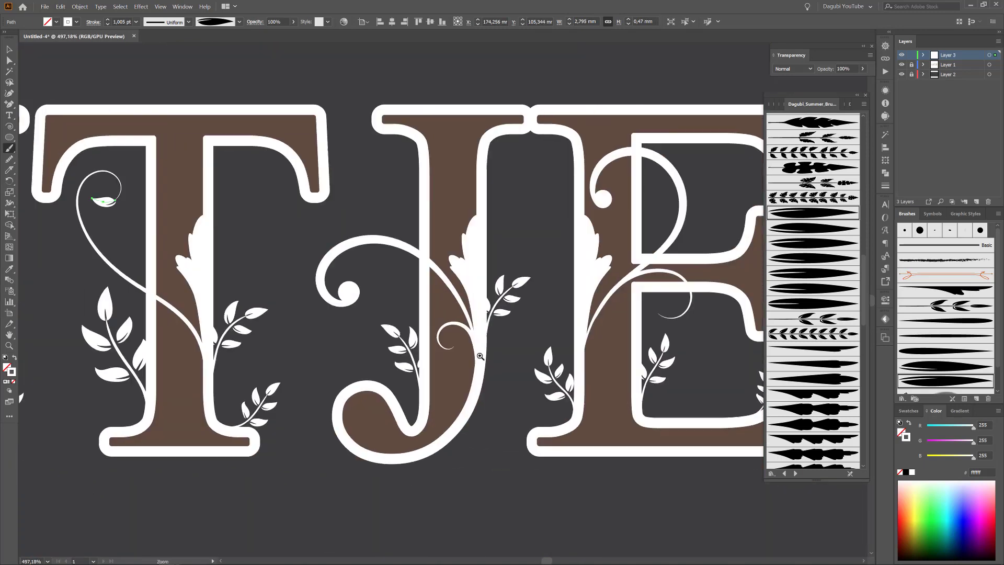
scroll(596, 376, "up", 8)
key("ctrl+shift+a")
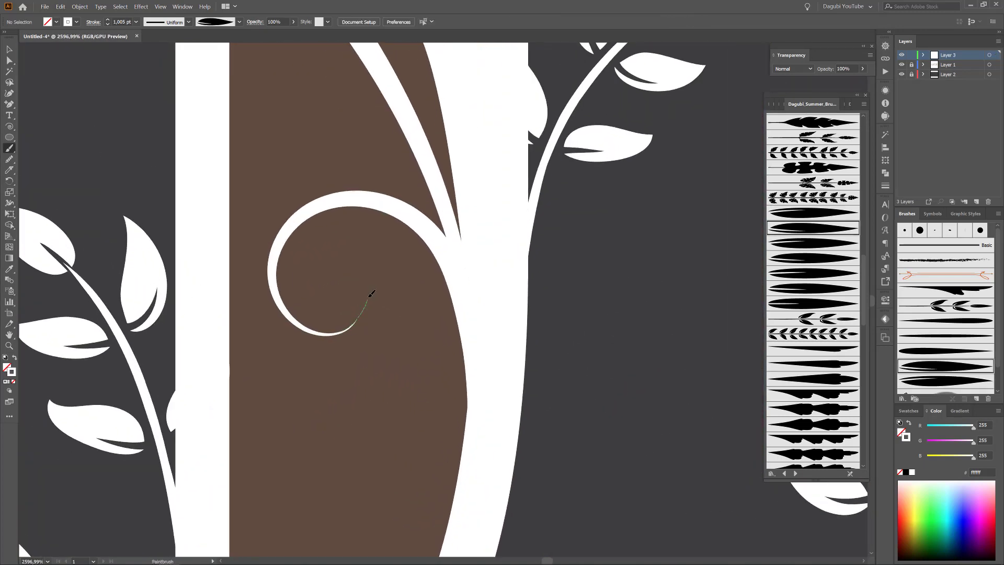
left_click_drag(372, 294, 361, 246)
scroll(368, 331, "up", 5)
left_click(369, 331, "ctrl")
mouse_move(369, 332)
left_mouse_down()
mouse_move(352, 284)
mouse_move(291, 263)
left_mouse_up()
scroll(397, 324, "down", 3)
scroll(426, 361, "up", 4)
Paint a leaf about 1.5 by 2.7 mm at the end of the E's lower curl and move and rotate it onto the tip
scroll(684, 347, "down", 5)
scroll(531, 295, "right", 5)
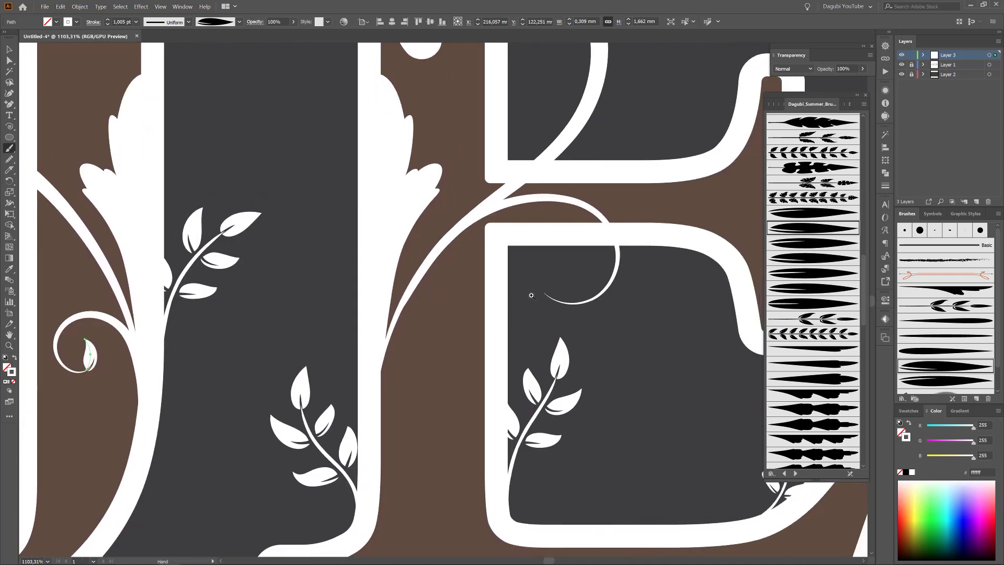
scroll(575, 277, "up", 5)
left_click(724, 235, "ctrl")
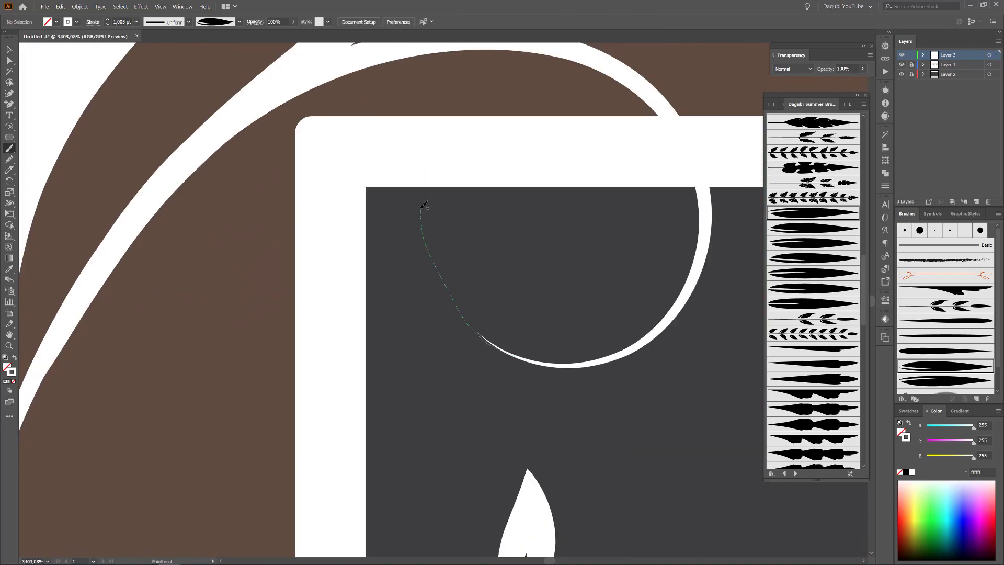
left_click_drag(421, 208, 421, 209)
left_click(810, 230)
left_click_drag(485, 309, 507, 302)
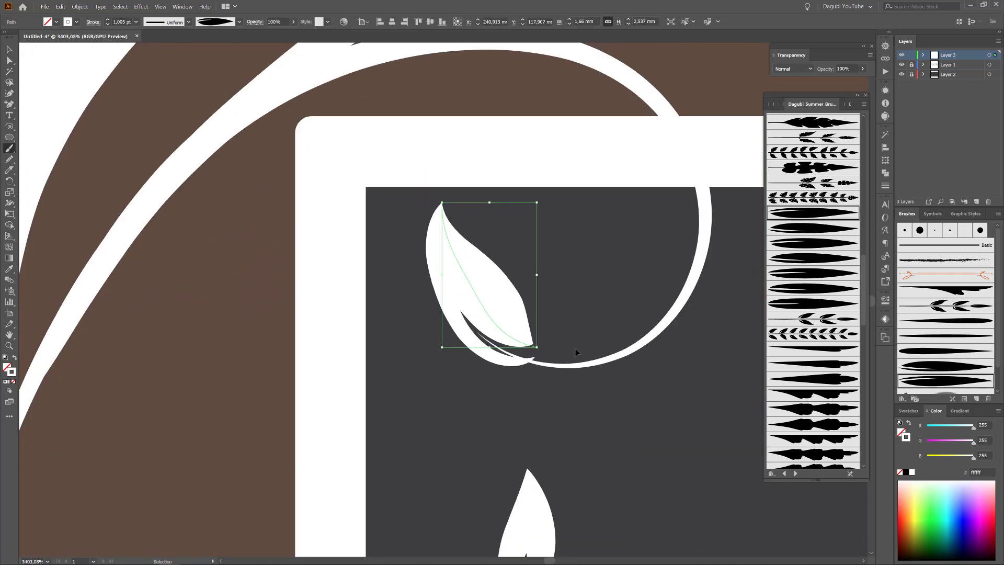
left_click_drag(538, 348, 533, 352)
mouse_move(516, 316)
left_mouse_down()
mouse_move(526, 314)
mouse_move(506, 330)
left_mouse_up()
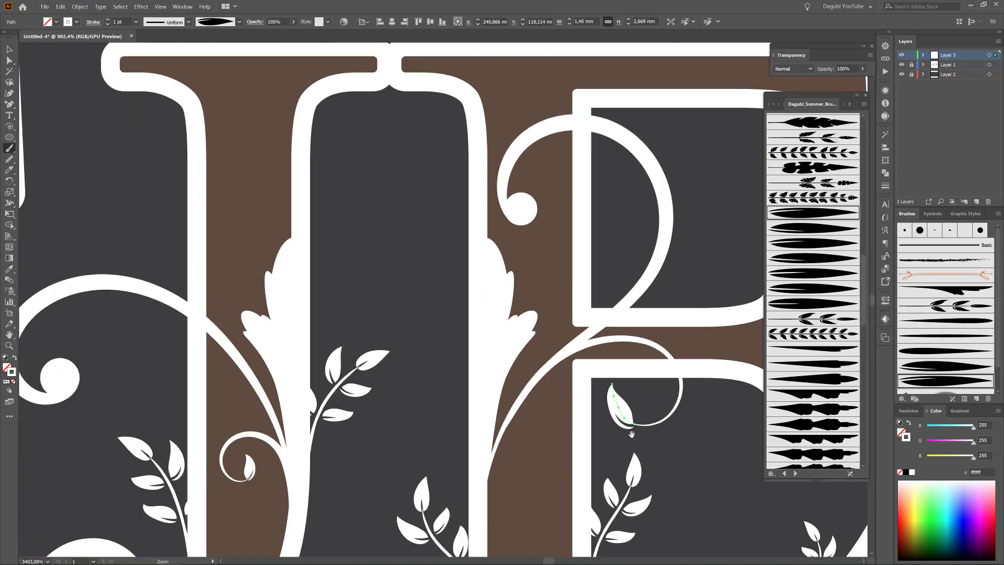
Deselect the E's leaf and paint small accent leaves above and below the curl beside it
scroll(510, 376, "down", 6)
left_click_drag(509, 377, 593, 321)
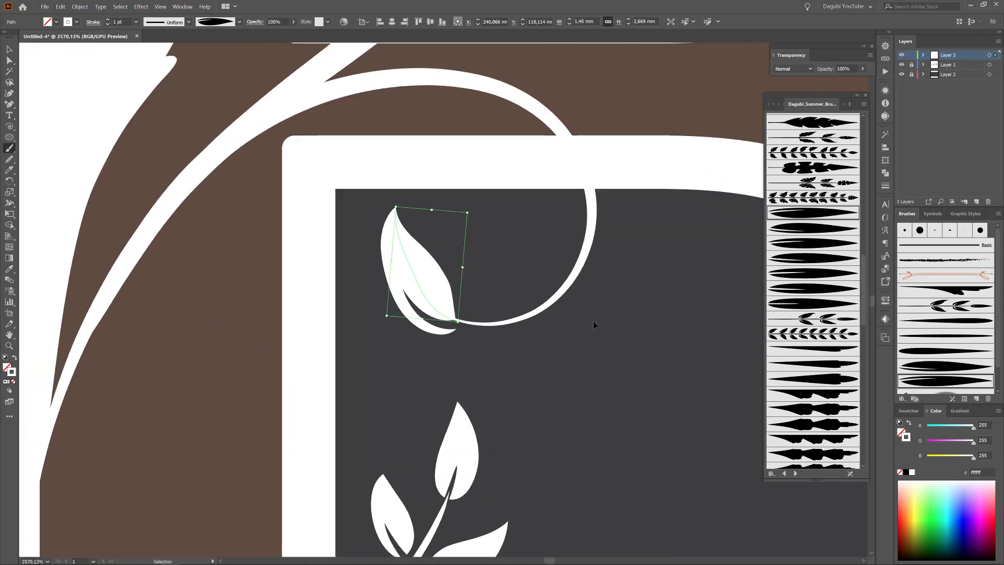
left_click(593, 321, "ctrl")
left_click_drag(472, 310, 488, 256)
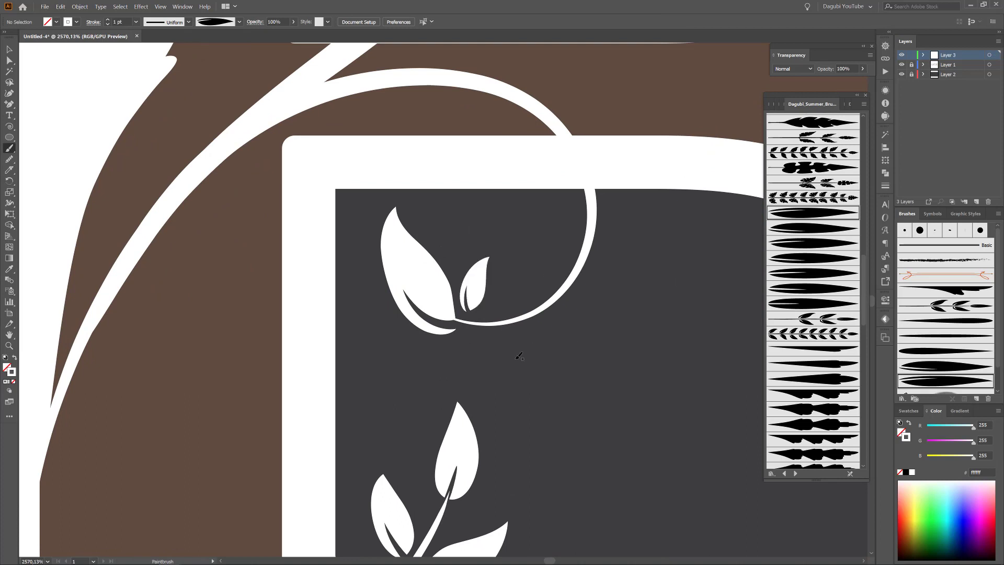
left_click_drag(467, 337, 423, 375)
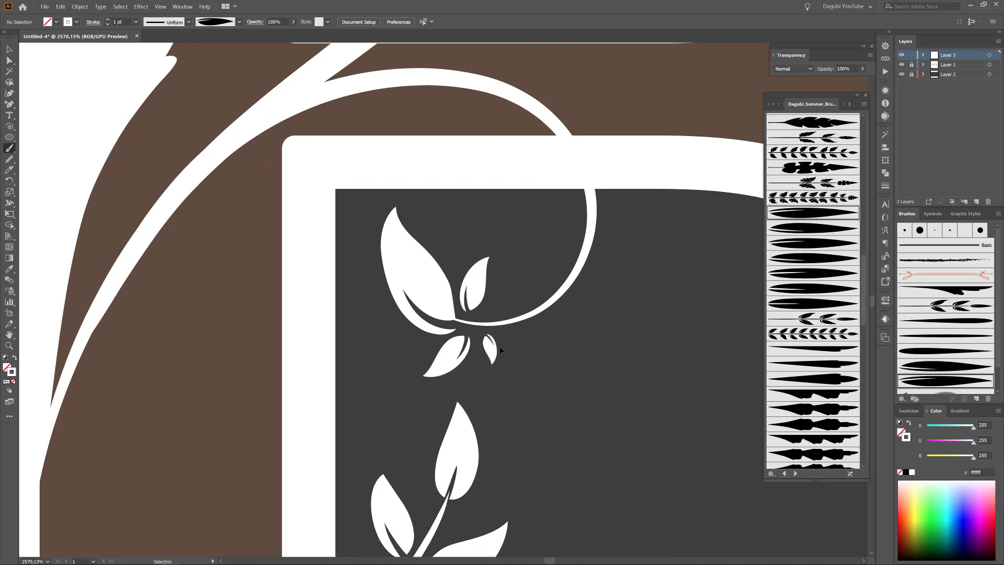
Paint a small accent leaf below the leaf at the end of the J's small curl
scroll(598, 330, "down", 5)
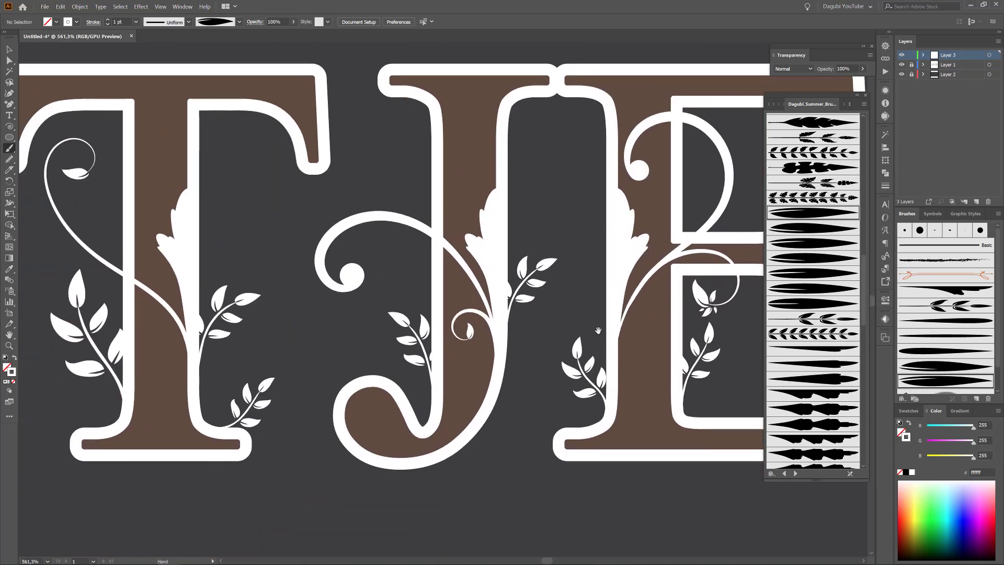
scroll(469, 342, "up", 6)
left_click_drag(473, 327, 521, 326)
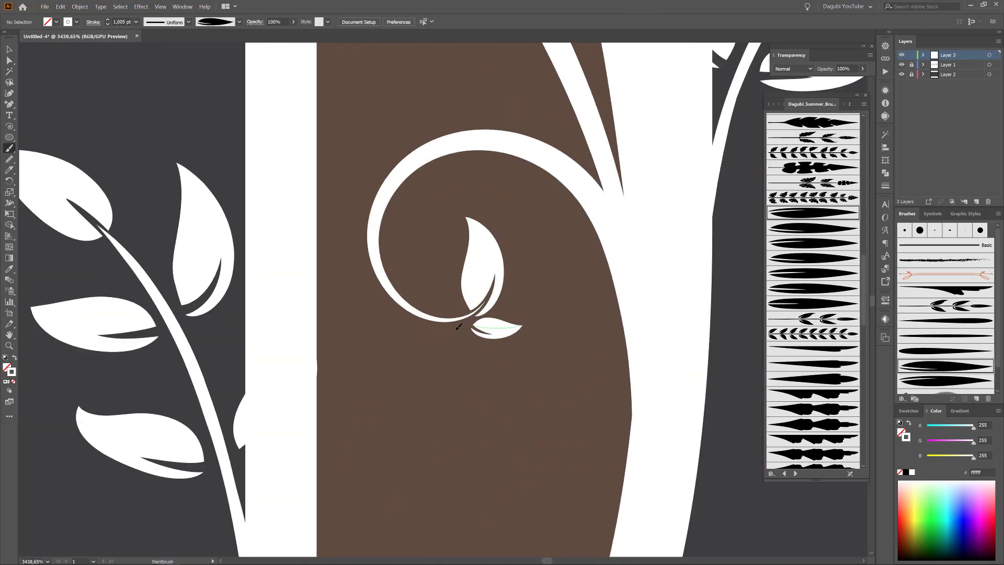
Paint two small accent leaves on either side of the T's curl tip, next to its large leaf
scroll(458, 326, "down", 4)
scroll(408, 400, "left", 3)
scroll(445, 310, "up", 6)
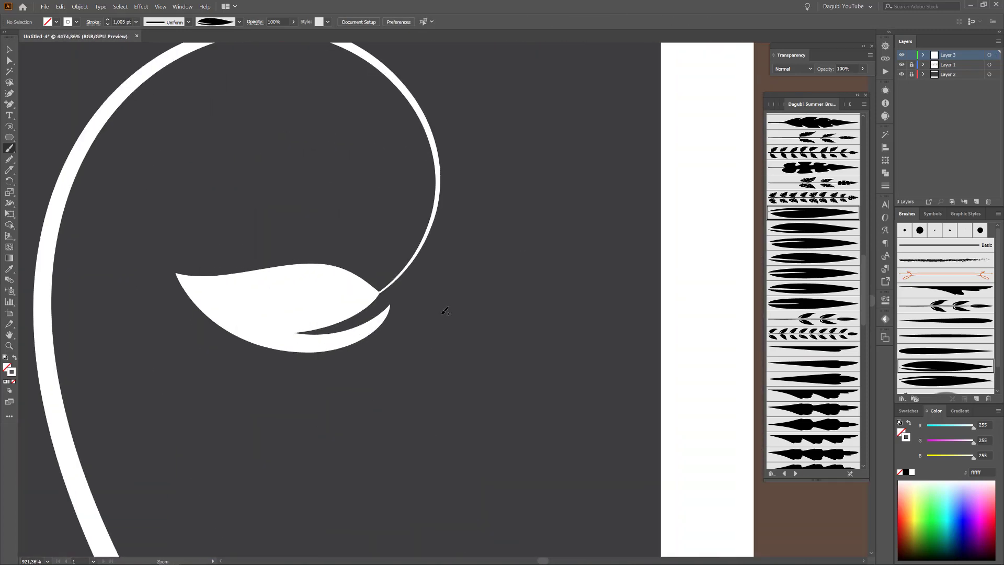
left_click_drag(410, 281, 423, 357)
left_click_drag(395, 259, 361, 222)
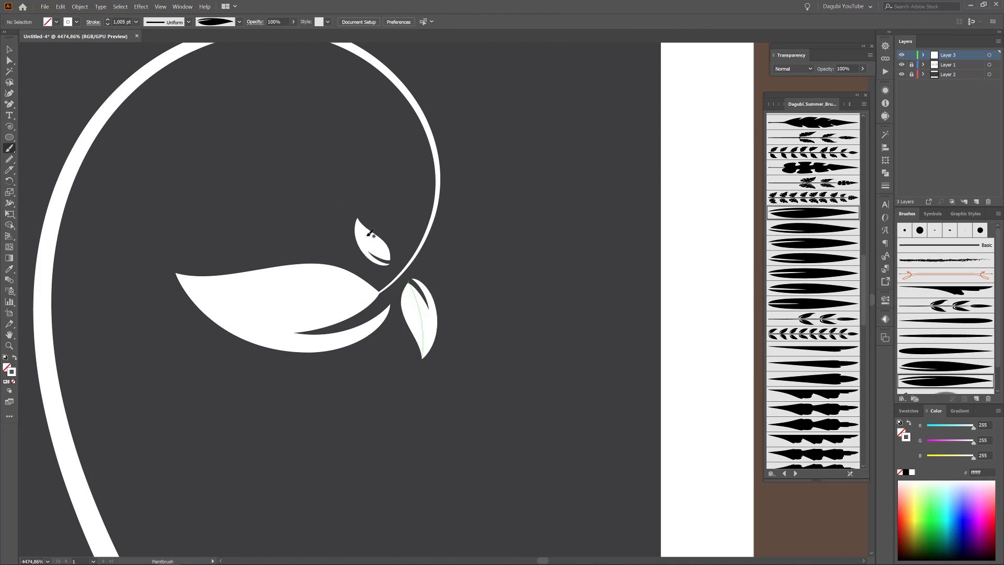
Paint small accent leaves beside the end leaves of the N's spiral and the A's curl
scroll(512, 342, "down", 6)
scroll(376, 350, "up", 5)
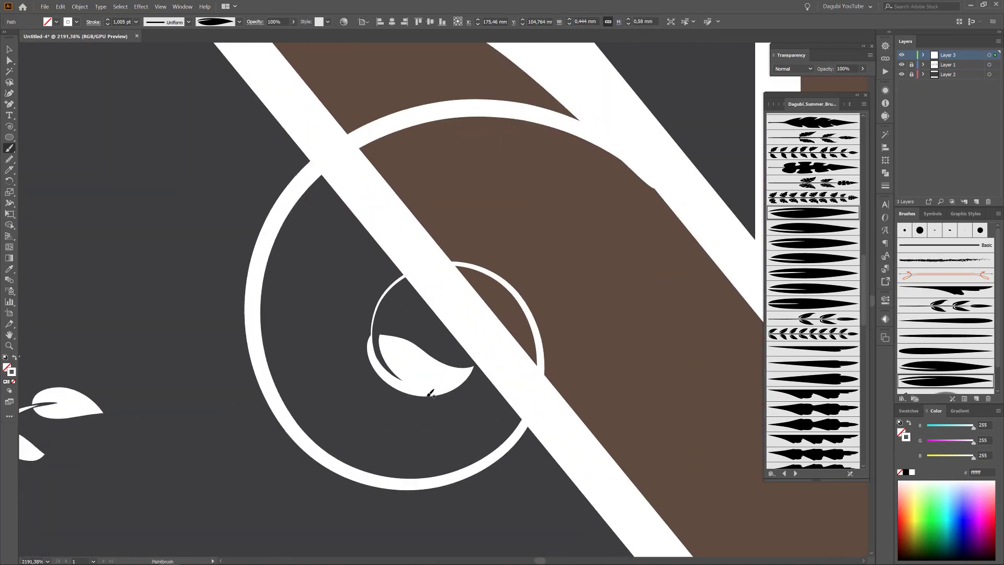
mouse_move(367, 352)
left_mouse_down()
mouse_move(373, 344)
mouse_move(430, 360)
mouse_move(460, 317)
left_mouse_up()
scroll(384, 319, "down", 5)
scroll(408, 334, "up", 5)
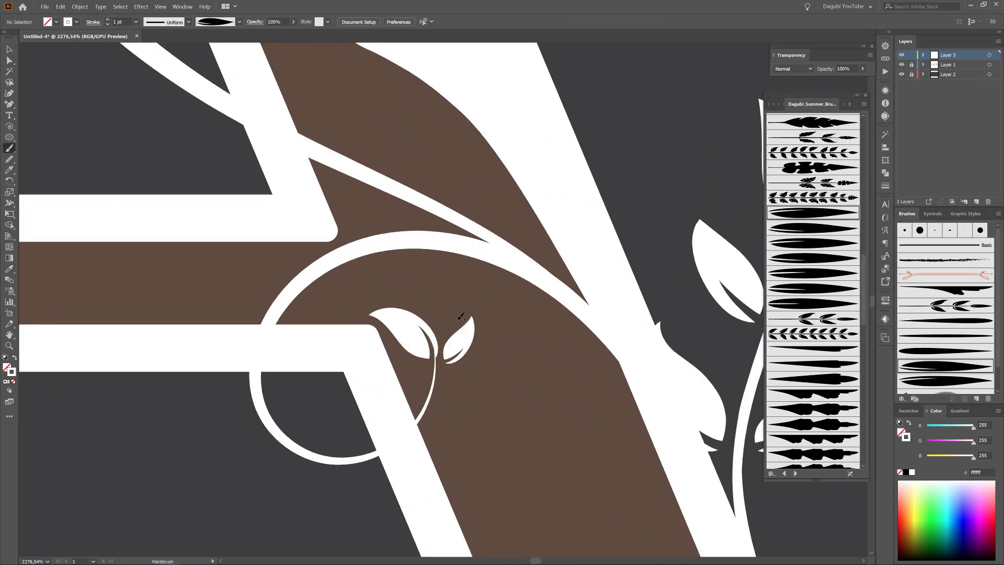
Move Layer 4 directly below Layer 1 and choose the tapered art brush for painting
scroll(489, 358, "down", 12)
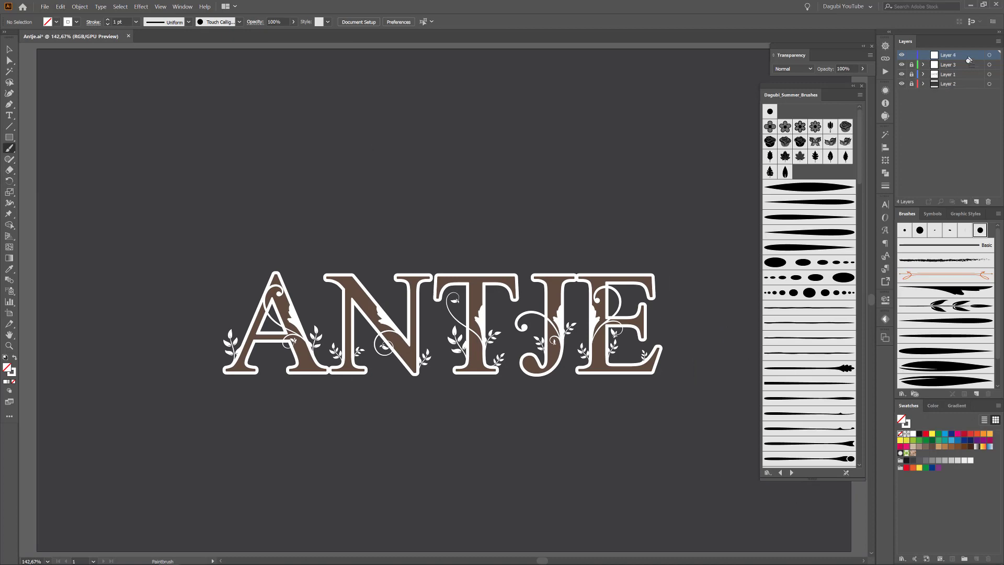
left_click_drag(968, 57, 911, 80)
left_click_drag(998, 274, 998, 303)
left_click(962, 320)
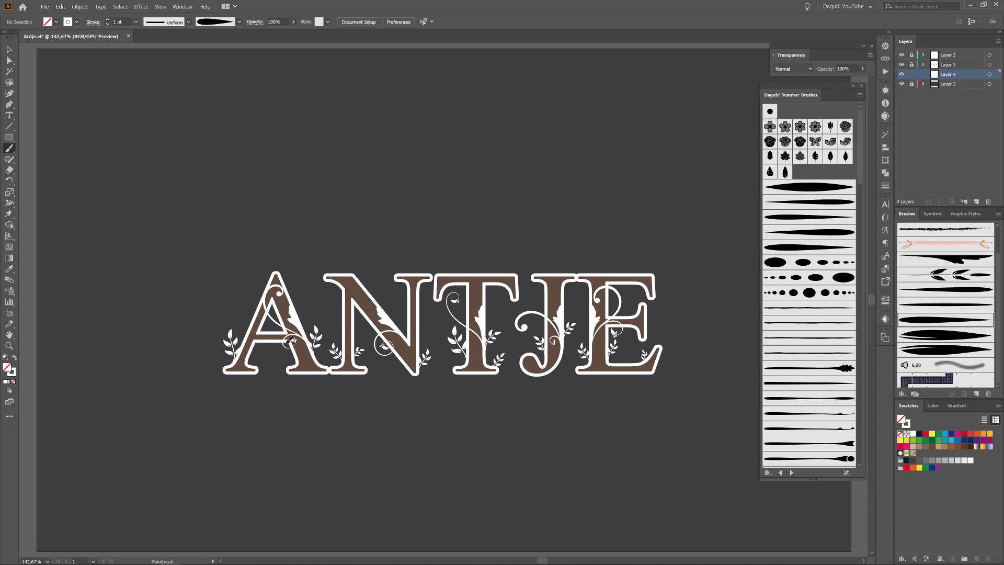
Try a long curl at 0.5 pt from the A's left foot across the letter into the gap before the N
mouse_move(243, 338)
left_mouse_down("ctrl")
mouse_move(354, 390)
mouse_move(364, 412)
left_mouse_up("ctrl")
left_click(107, 24)
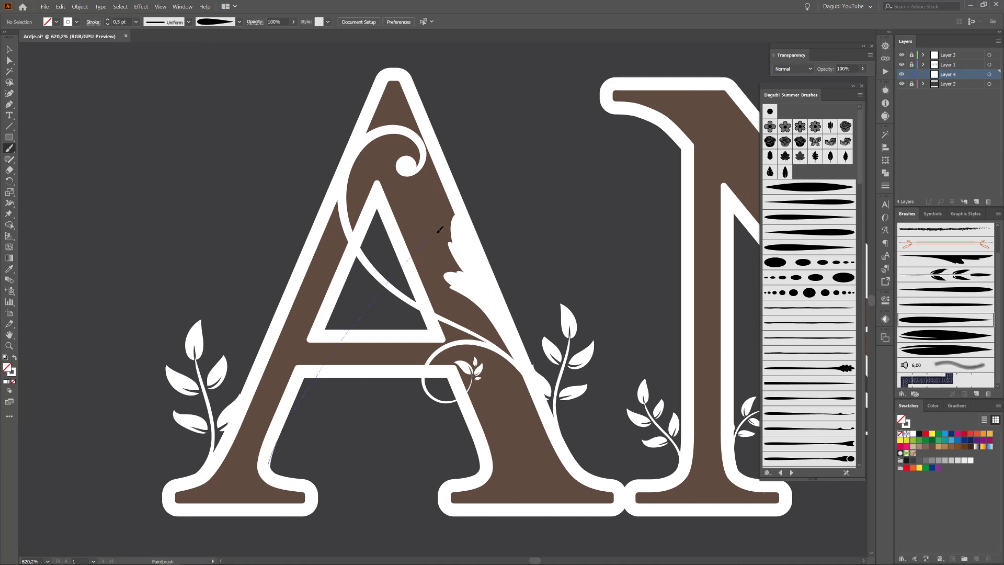
left_click_drag(648, 204, 565, 225)
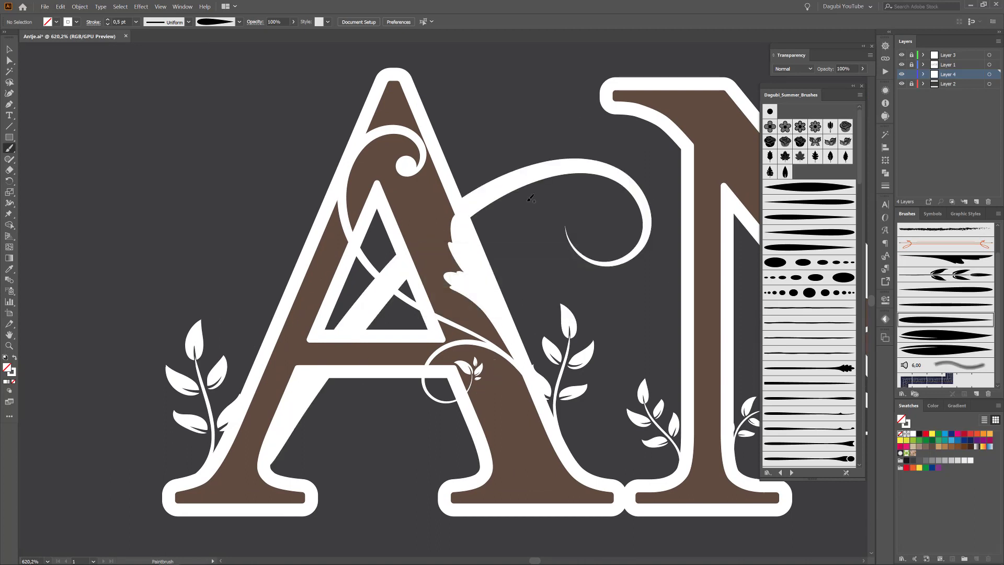
left_click(523, 176, "ctrl")
Delete the thick curl and paint a 0.25 pt one about 36 by 31 mm from the A's left foot towards the N
left_click(107, 24)
key("Delete")
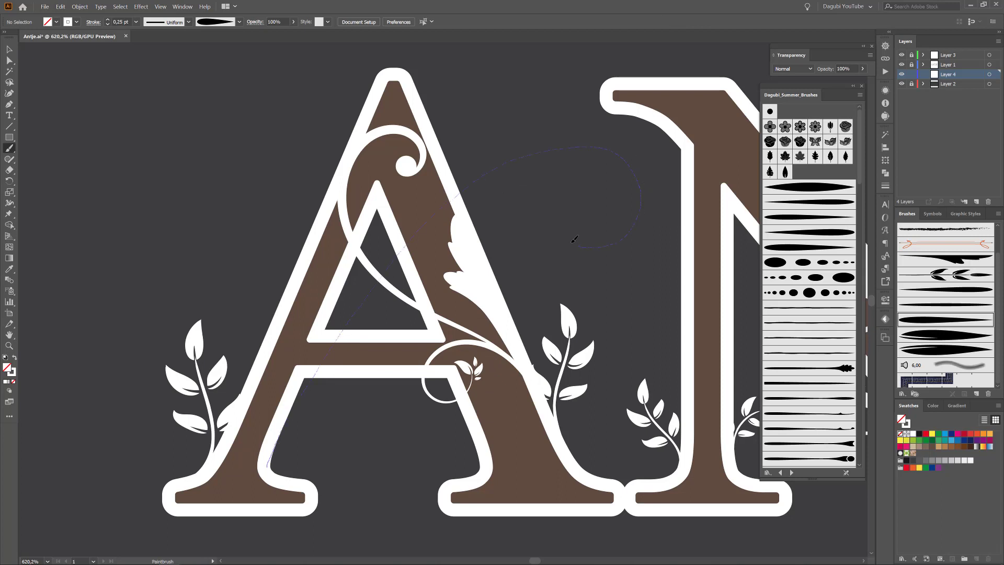
left_click_drag(574, 239, 558, 200)
Reshape the lower part of the long curl by adjusting its anchor points and handle along the A's left leg, and deselect it
left_click(275, 444, "ctrl")
key("a")
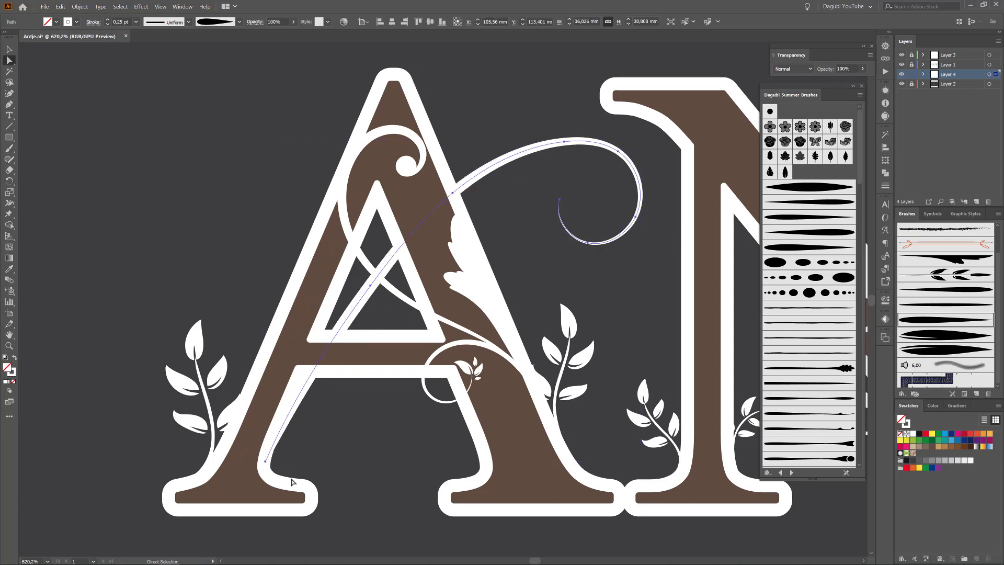
left_click_drag(291, 481, 263, 458)
left_click_drag(364, 298, 355, 323)
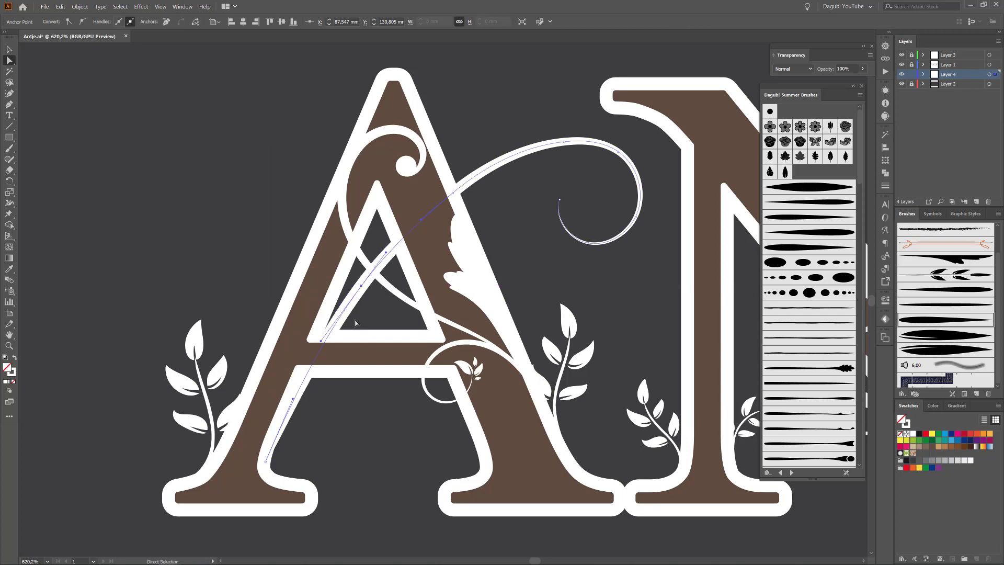
left_click_drag(293, 399, 287, 401)
left_click(343, 444)
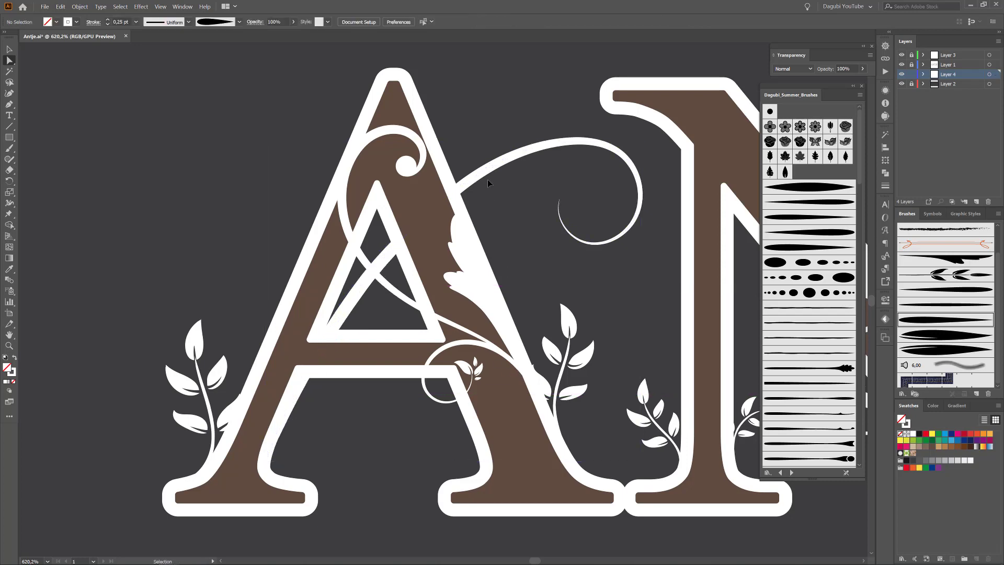
Set the stroke to 0.1 pt and paint two small curls from the A's left foot into the space beneath its crossbar
left_click(107, 24)
left_click(354, 406)
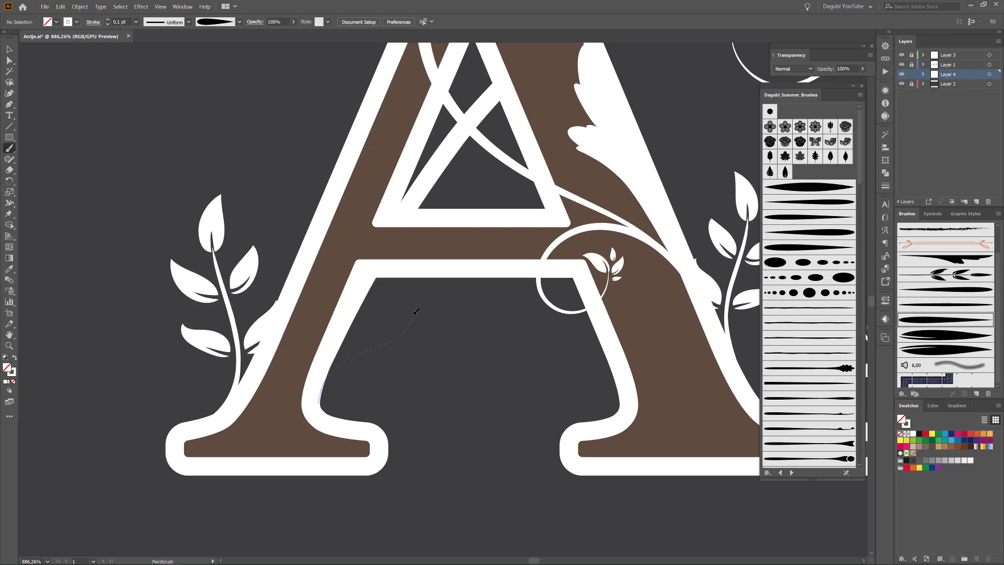
left_click_drag(416, 311, 409, 295)
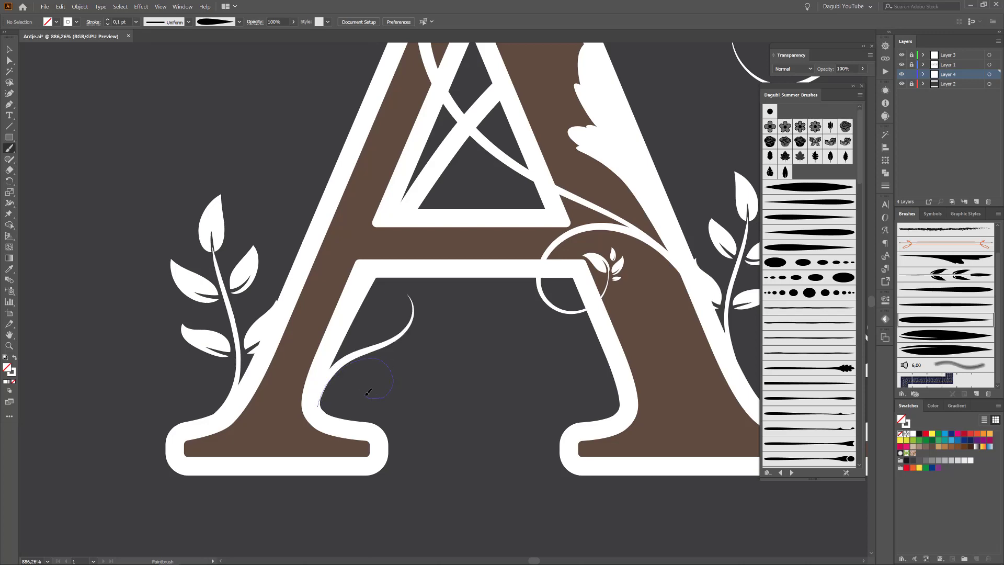
left_click_drag(366, 394, 365, 382)
Paint a 0.1 pt curl about 21 by 34 mm from the N's lower tip, crossing behind its diagonal into the upper opening
mouse_move(598, 375)
left_mouse_down()
mouse_move(500, 407)
mouse_move(500, 451)
left_mouse_up()
left_click_drag(611, 434, 299, 409)
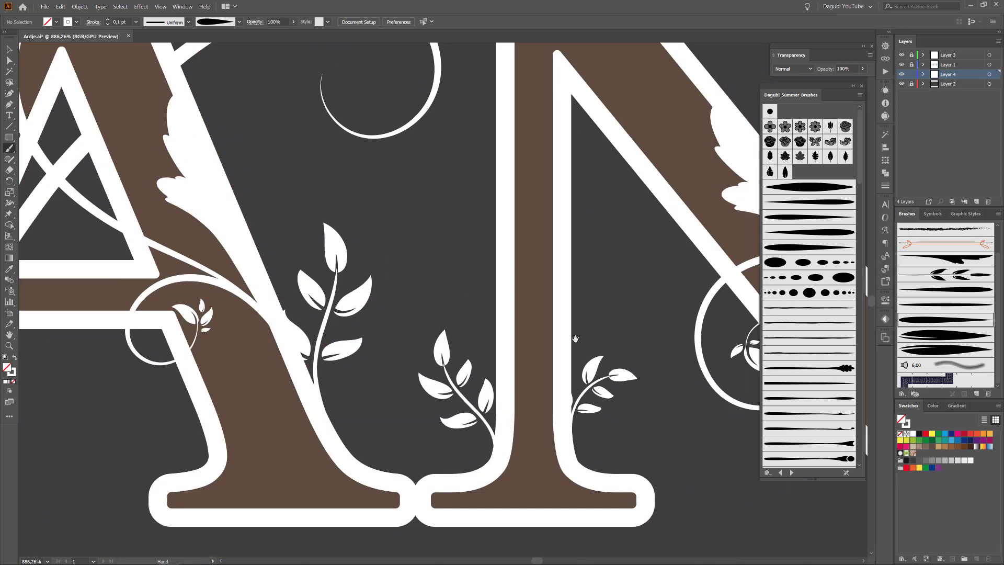
scroll(575, 338, "down", 3)
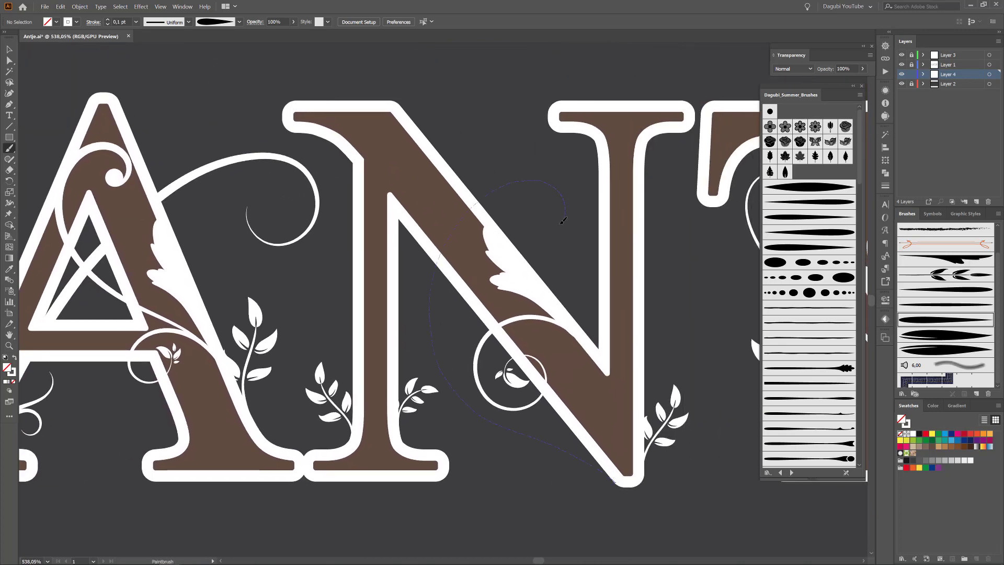
left_click_drag(563, 221, 536, 226)
left_click(497, 421, "ctrl")
left_click(108, 20)
left_click_drag(494, 459, 559, 432)
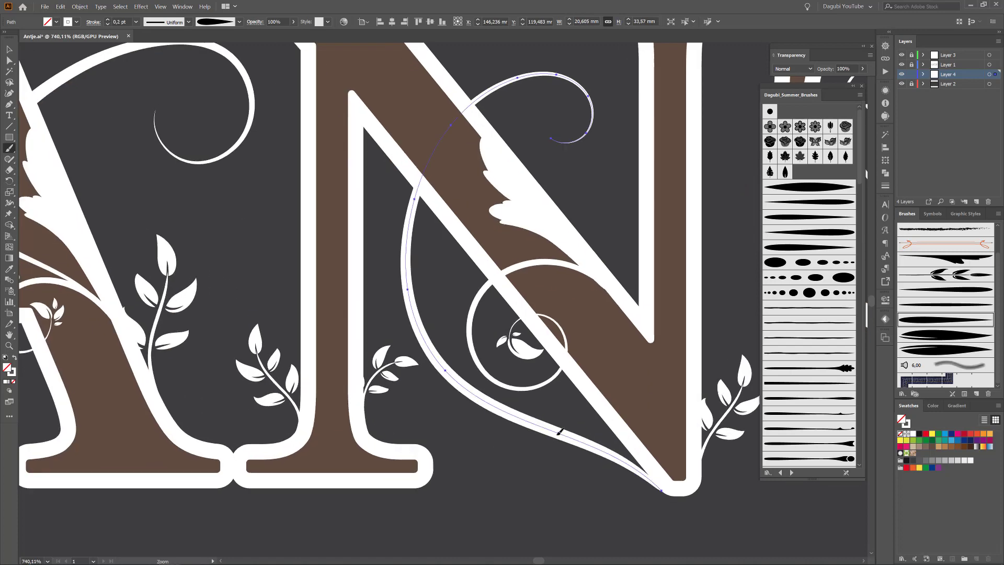
left_click(108, 24)
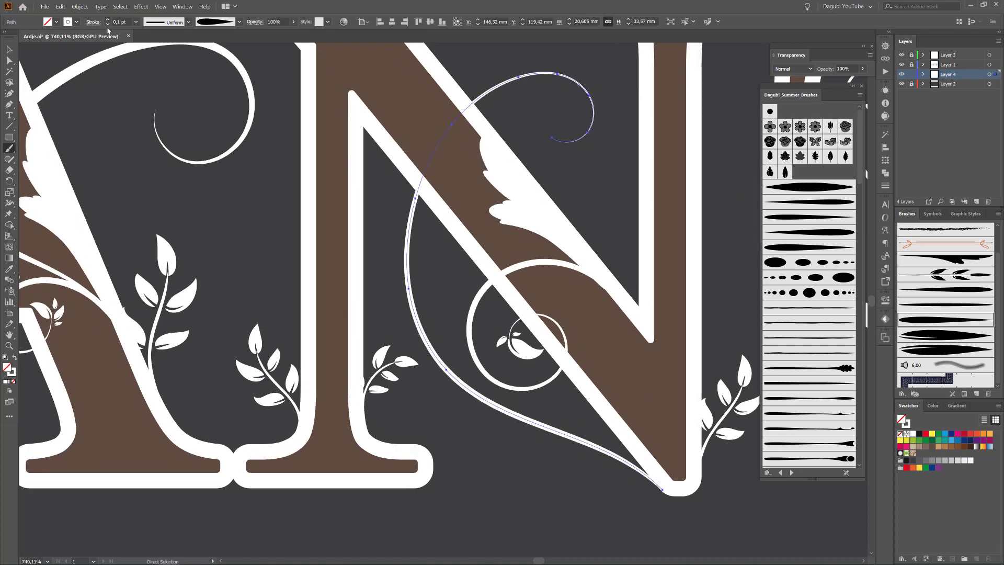
left_click(386, 209, "ctrl")
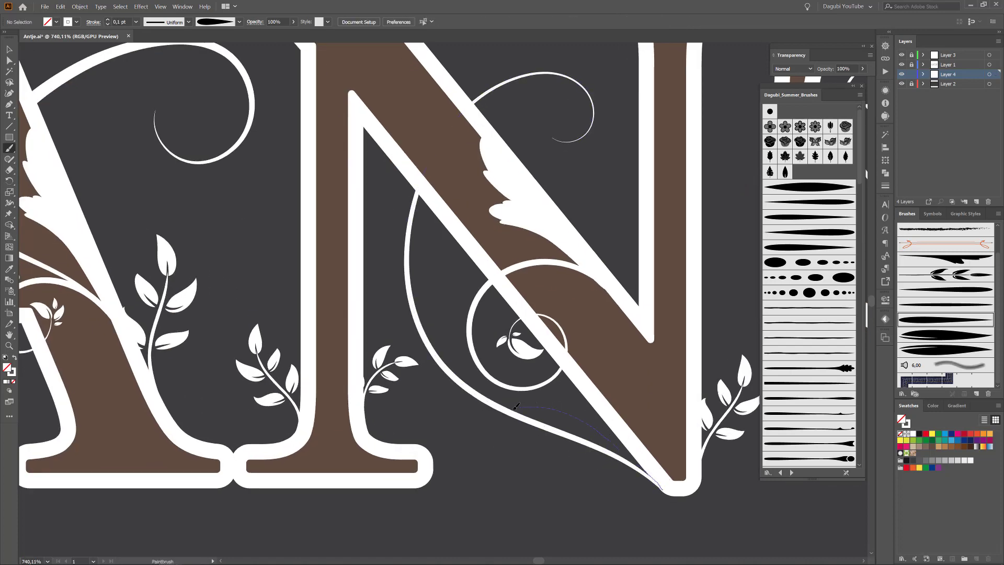
Paint a short 0.1 pt curl from the N's lower tip, crossing the long curl and looping beneath it
left_click_drag(510, 456, 511, 451)
left_click_drag(687, 431, 554, 428)
left_click_drag(706, 339, 595, 272)
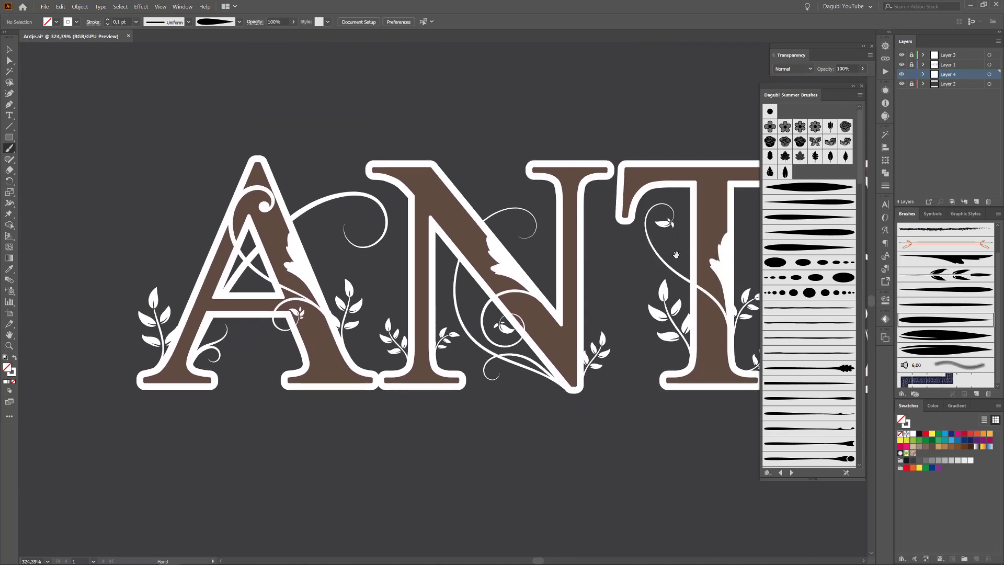
Paint a tall 0.1 pt curl rising from the N's right stem towards the T, with a smaller curl branching off it
left_click_drag(676, 255, 517, 288)
mouse_move(471, 308)
left_mouse_down()
mouse_move(499, 308)
mouse_move(448, 359)
mouse_move(372, 522)
left_mouse_up()
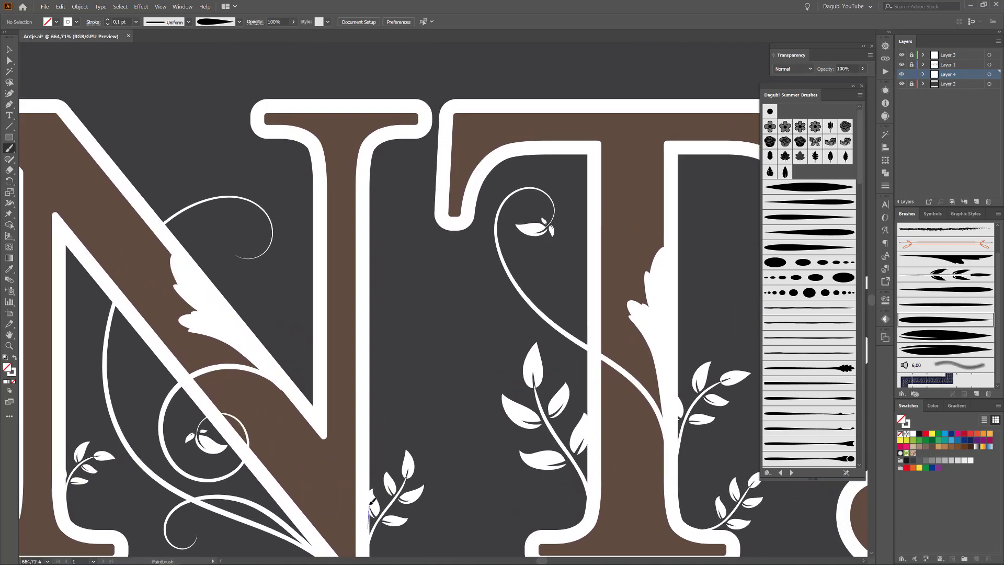
left_click_drag(412, 293, 411, 294)
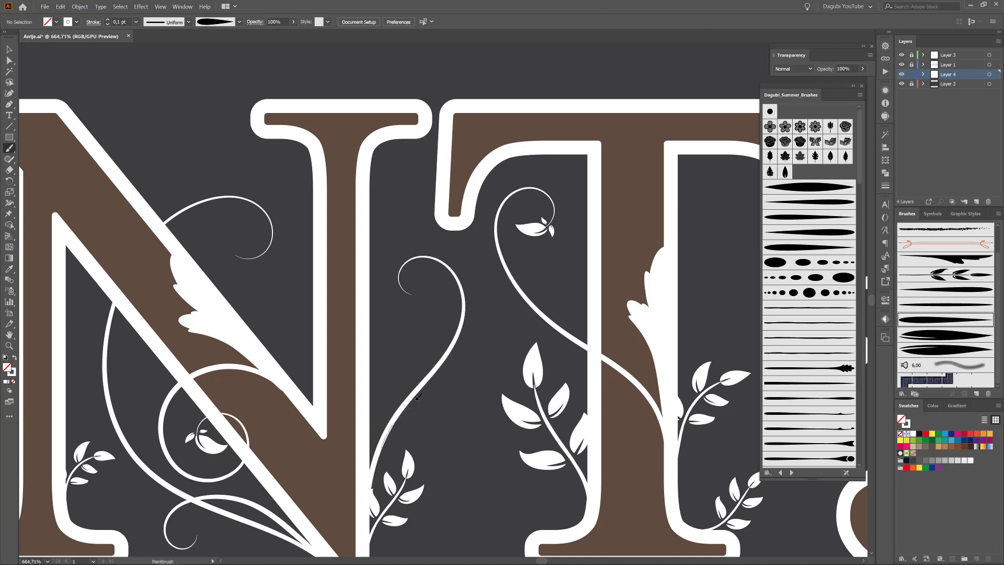
mouse_move(481, 403)
left_mouse_down()
mouse_move(448, 423)
mouse_move(451, 435)
left_mouse_up()
key("ctrl")
key("e")
key("ctrl+shift+a")
key("space")
Paint a large 0.1 pt curl behind the T's stem ending under its right arm, and a small curl between the J and the E
left_click_drag(565, 445, 477, 451)
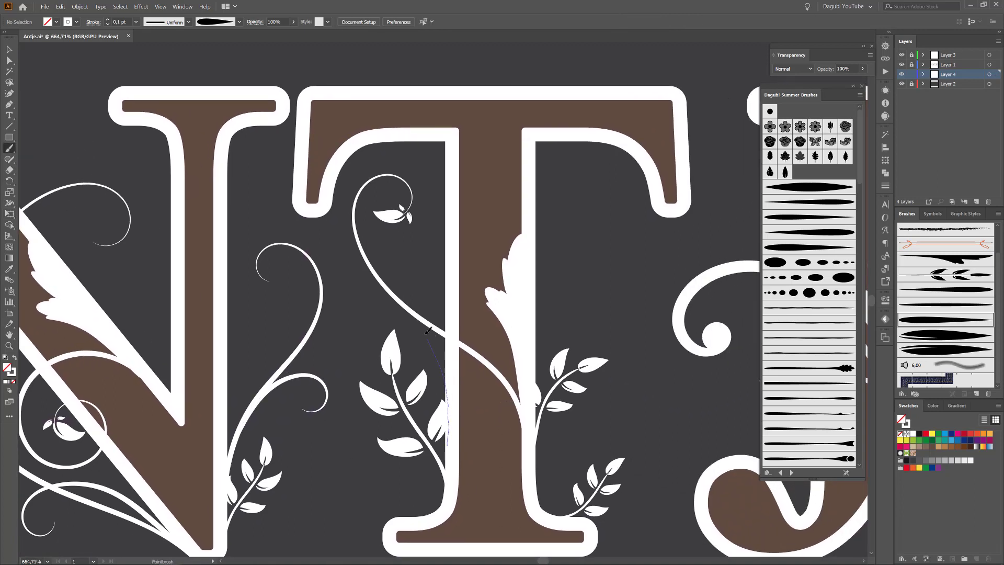
left_click_drag(572, 264, 571, 265)
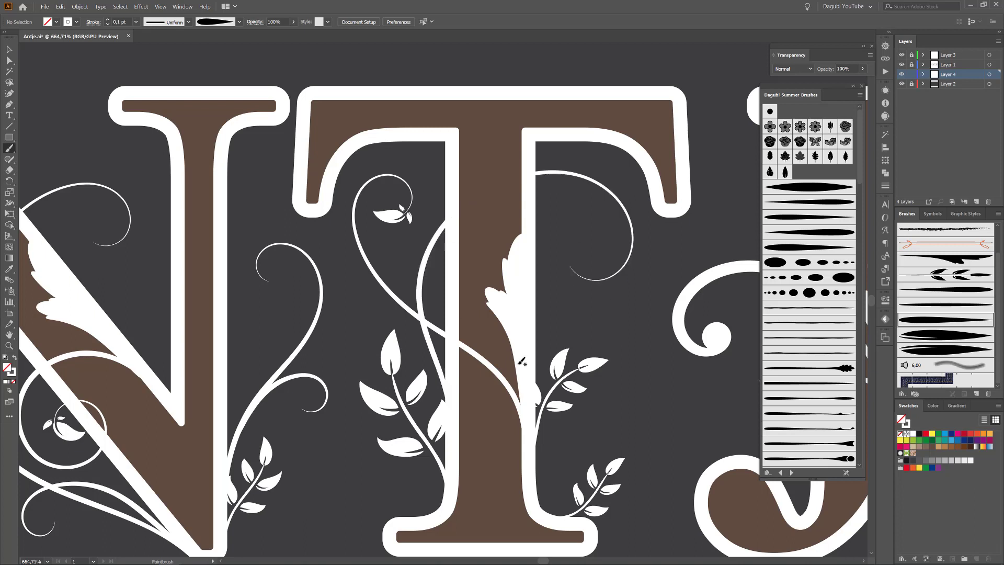
left_click_drag(615, 343, 195, 342)
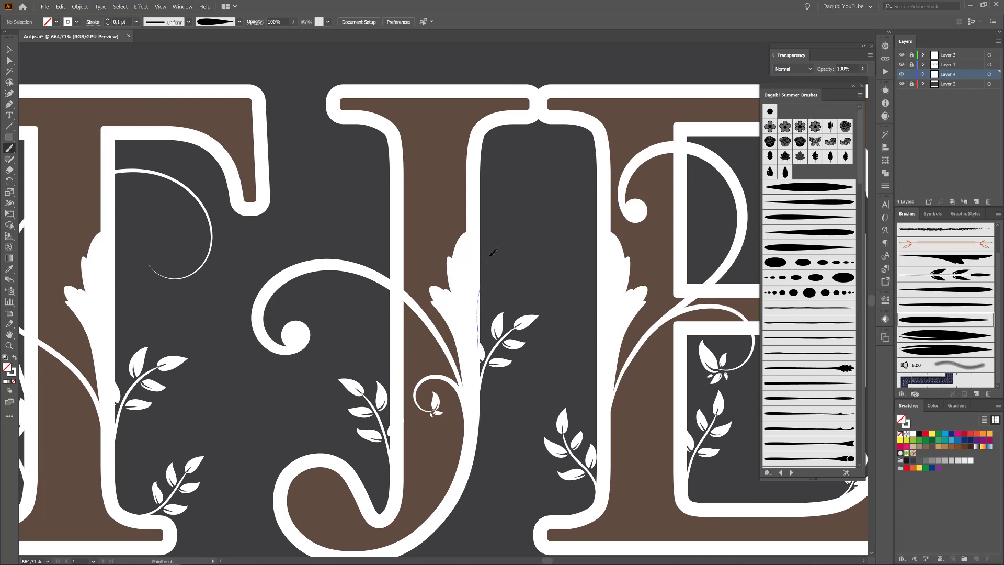
left_click_drag(565, 252, 565, 252)
key("ctrl+z")
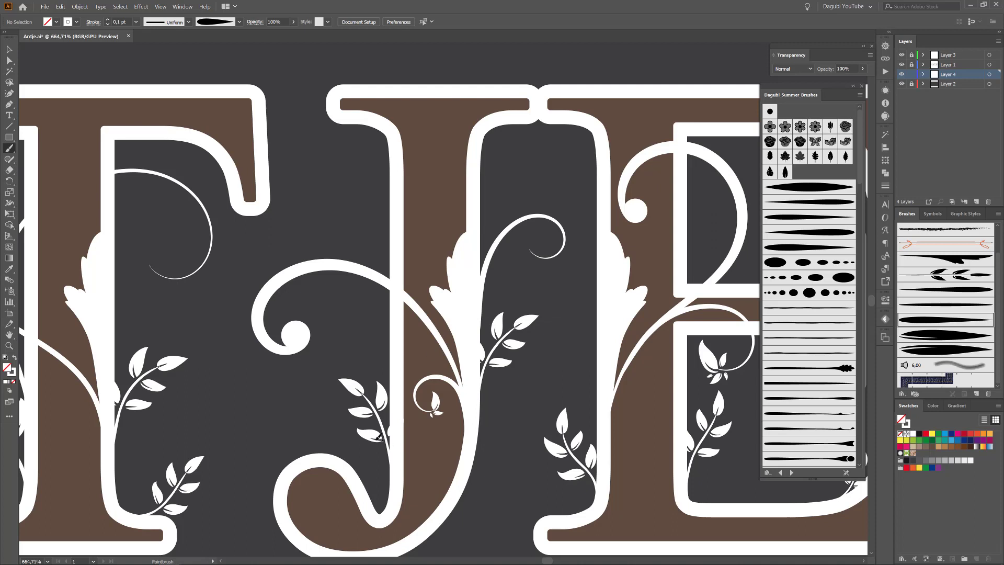
mouse_move(749, 282)
left_mouse_down()
mouse_move(554, 266)
mouse_move(487, 288)
left_mouse_up()
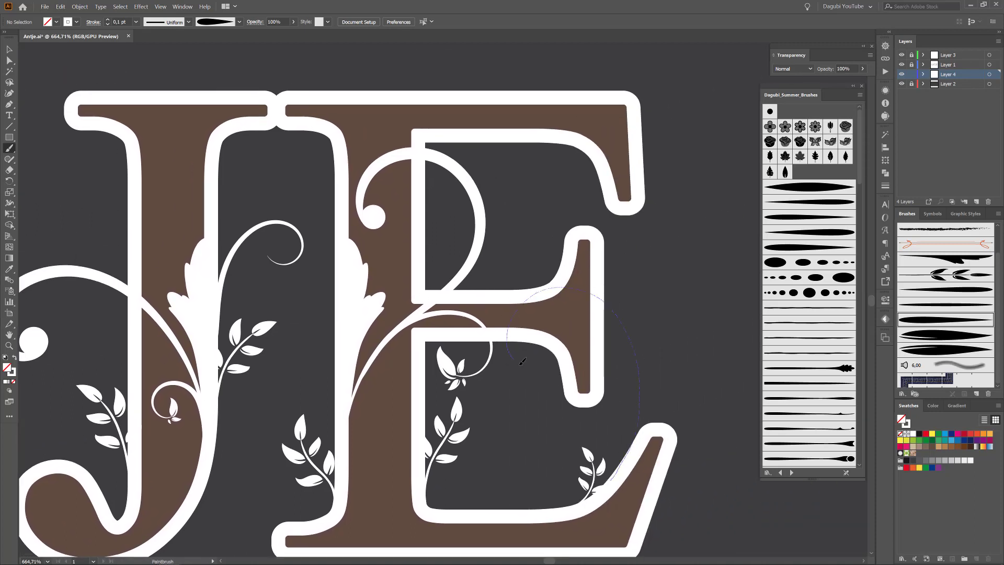
left_click_drag(521, 360, 531, 368)
key("ctrl+z")
key("ctrl+z")
Paint a curl from the E's lower arm behind its middle arm, and a curl about 5.5 by 6.8 mm off the upper swirl
left_click_drag(524, 409, 530, 407)
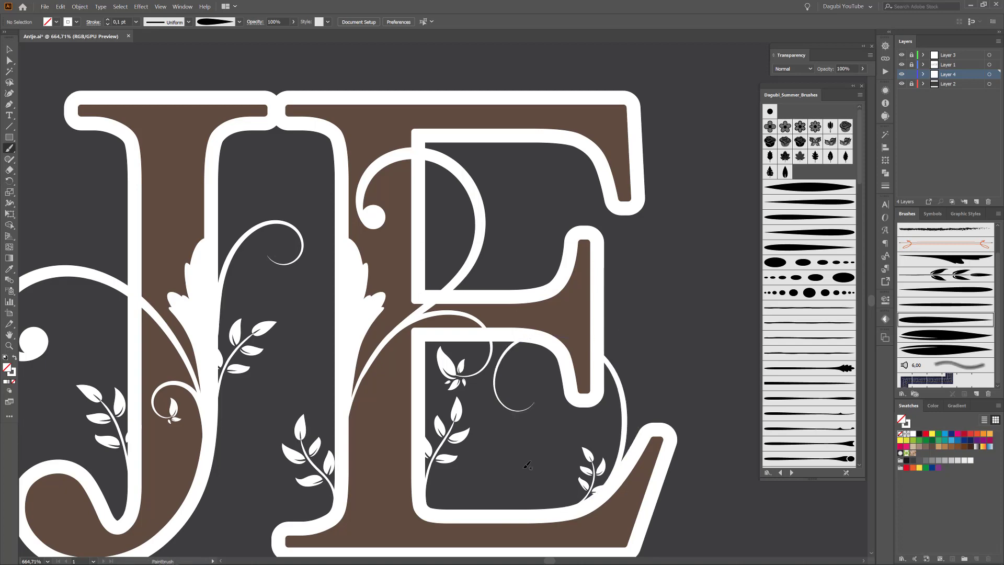
left_click_drag(604, 460, 567, 454)
left_click_drag(525, 294, 588, 337)
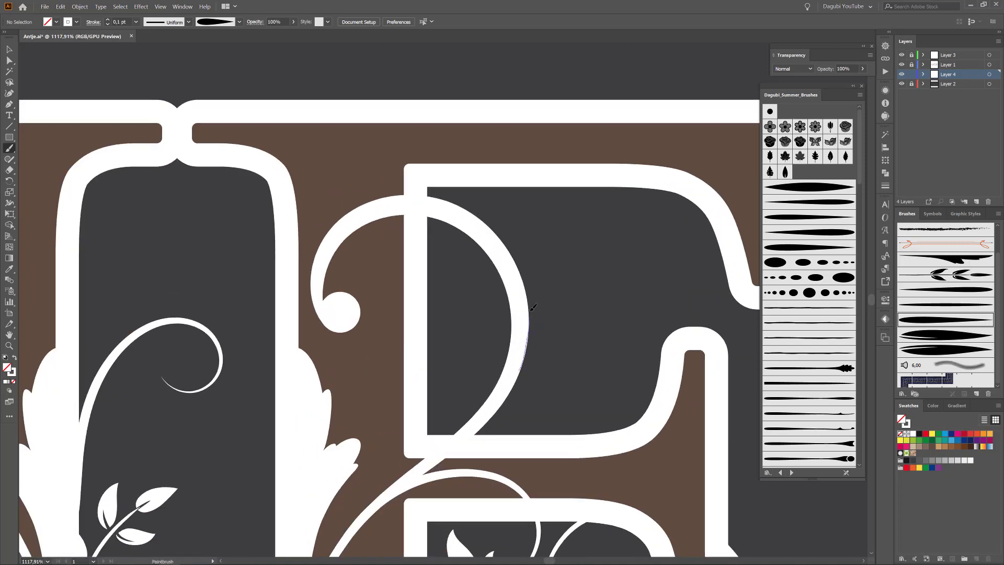
left_click_drag(586, 289, 586, 291)
key("ctrl")
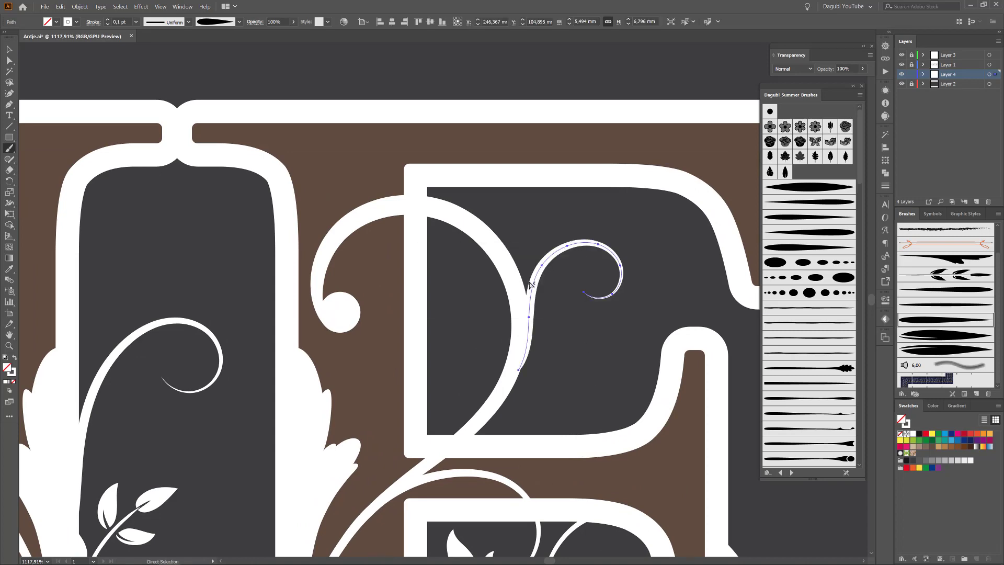
left_click_drag(663, 421, 504, 227)
Choose a leaf art brush and paint a 1 pt leaf about 1.4 by 5.4 mm at the end of the A's long curl
left_click_drag(188, 219, 669, 277)
left_click_drag(491, 236, 572, 291)
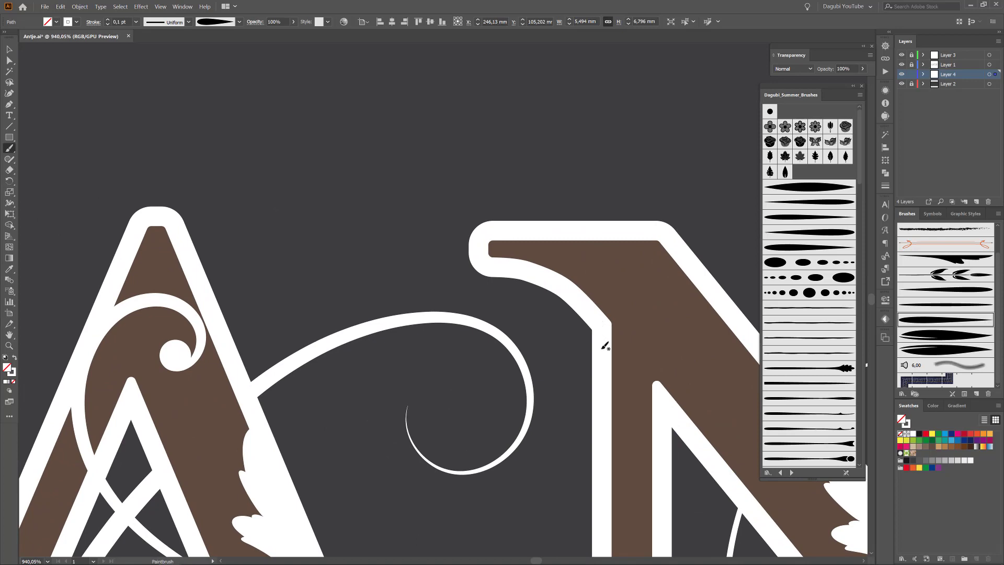
scroll(641, 360, "down", 3)
left_click_drag(641, 361, 543, 196)
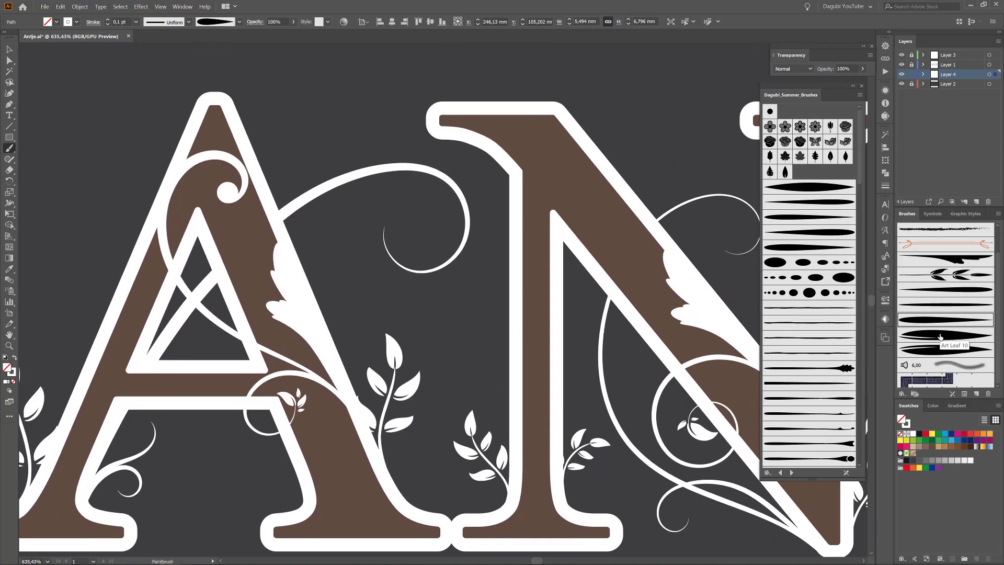
left_click(934, 351)
scroll(390, 218, "up", 5)
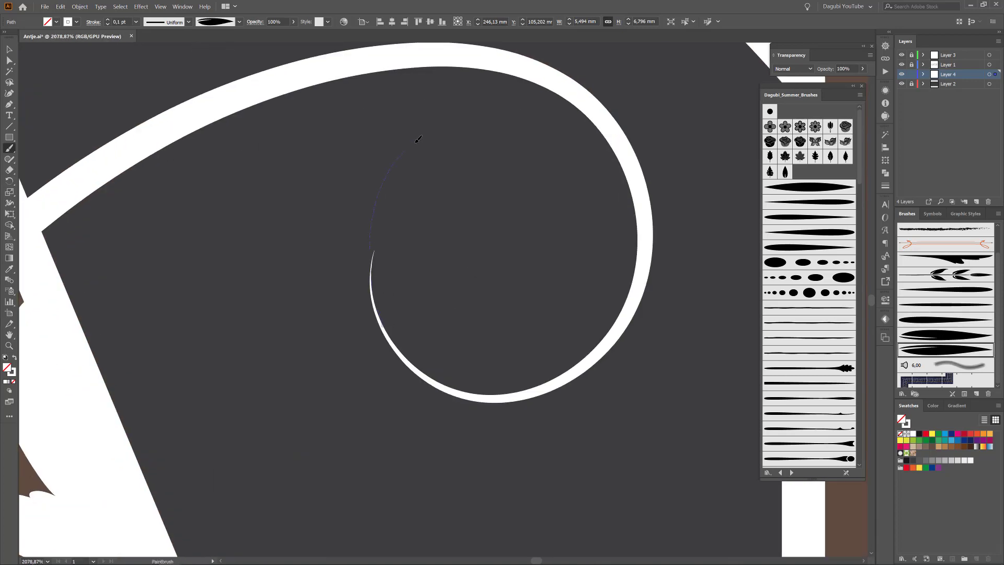
left_click_drag(417, 140, 428, 137)
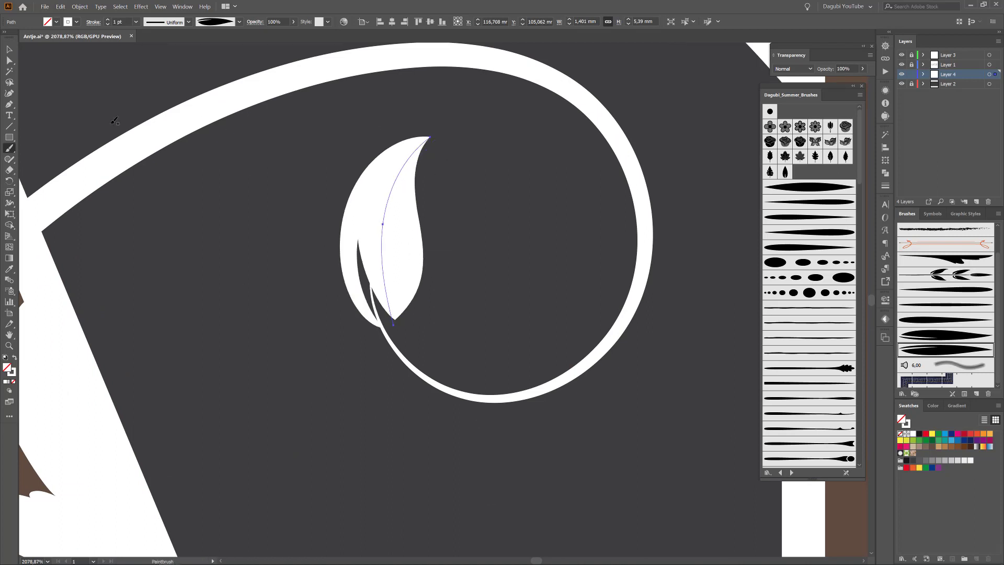
Rotate and position the leaf on the tip of the A's long curl, and add two small leaves around its base
left_click_drag(431, 135, 444, 181)
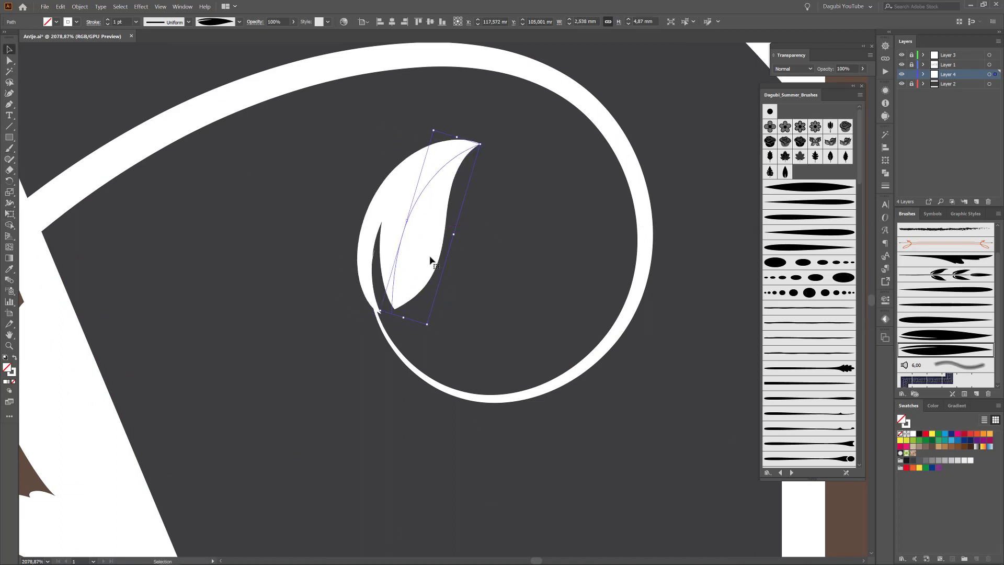
left_click_drag(482, 141, 496, 155)
left_click_drag(417, 262, 425, 260)
left_click_drag(672, 413, 635, 407)
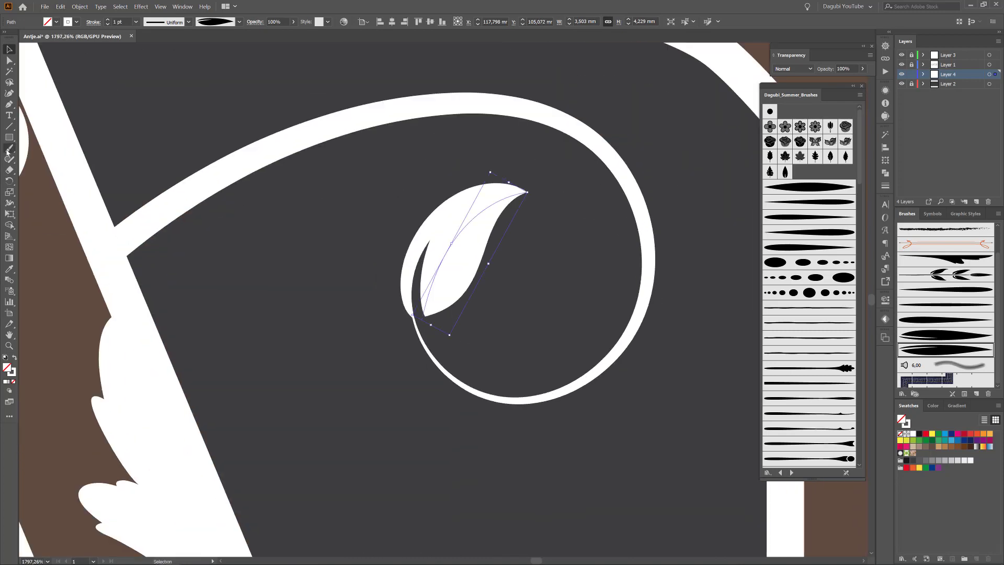
mouse_move(439, 335)
left_mouse_down()
mouse_move(505, 311)
mouse_move(330, 276)
mouse_move(282, 277)
left_mouse_up()
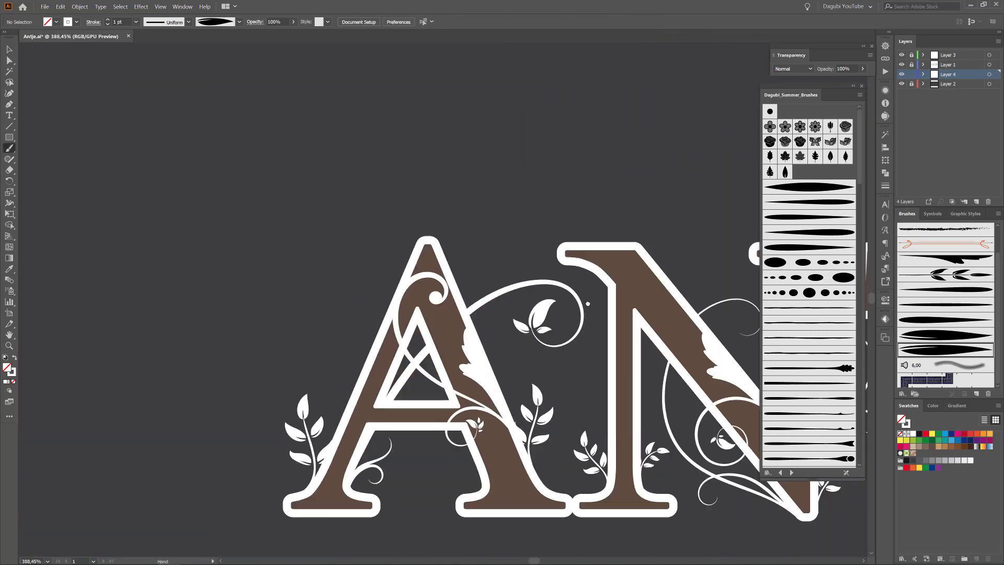
Paint a 1 pt leaf at the end of the lower curl beneath the A's crossbar, with smaller leaves around it
scroll(369, 367, "up", 8)
left_click_drag(372, 341, 416, 447)
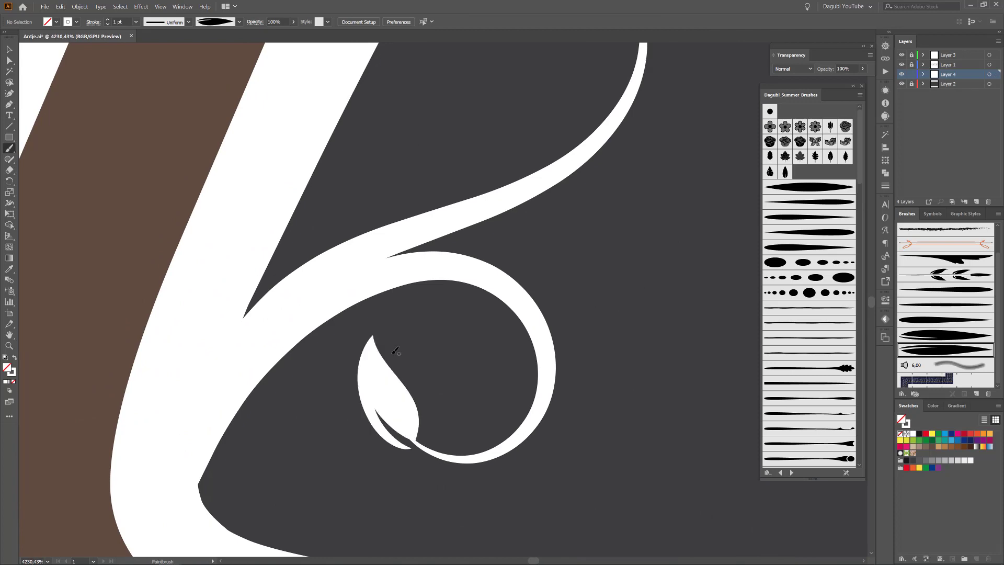
left_click_drag(411, 412, 422, 417)
key("ctrl+shift+a")
mouse_move(426, 468)
left_mouse_down()
mouse_move(361, 476)
mouse_move(331, 427)
left_mouse_up()
Top the upper curl beneath the A's crossbar with a leaf about 1.5 by 1.8 mm and three smaller leaves, using the mirrored leaf brush
scroll(307, 404, "down", 8)
scroll(482, 355, "up", 9)
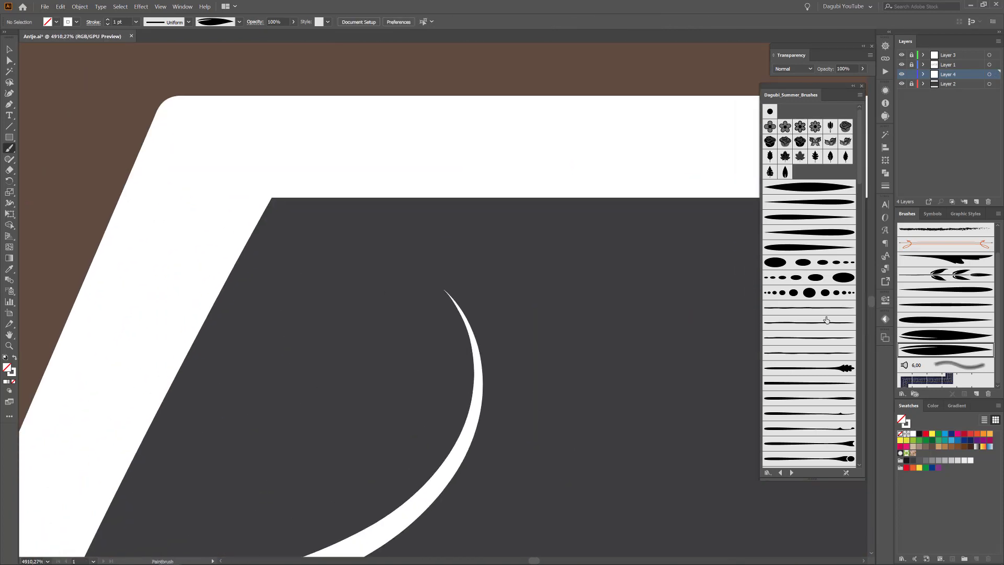
mouse_move(361, 209)
left_mouse_down()
mouse_move(455, 327)
mouse_move(428, 360)
left_mouse_up()
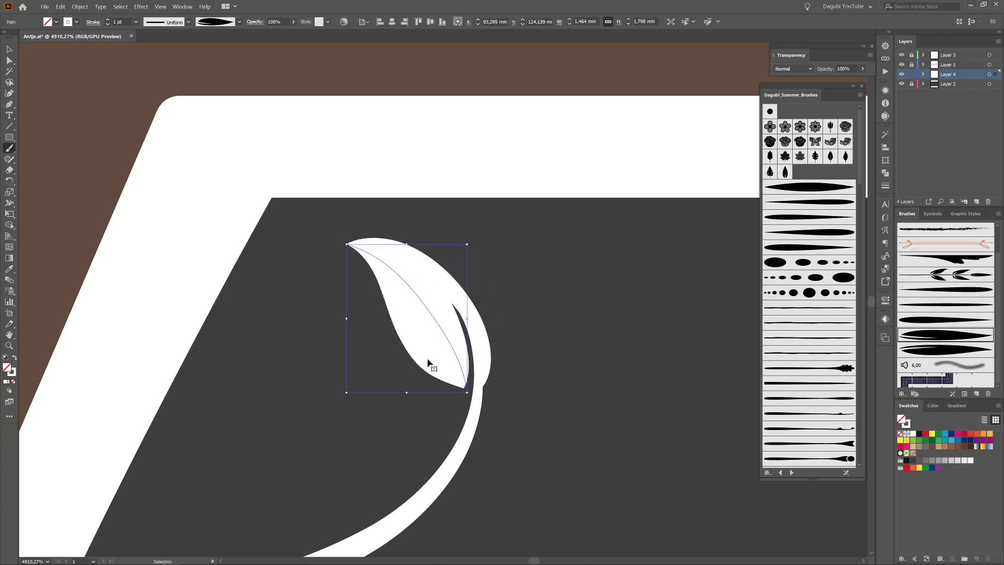
key("ctrl+shift+a")
mouse_move(395, 404)
left_mouse_down()
mouse_move(456, 401)
mouse_move(547, 311)
mouse_move(499, 250)
left_mouse_up()
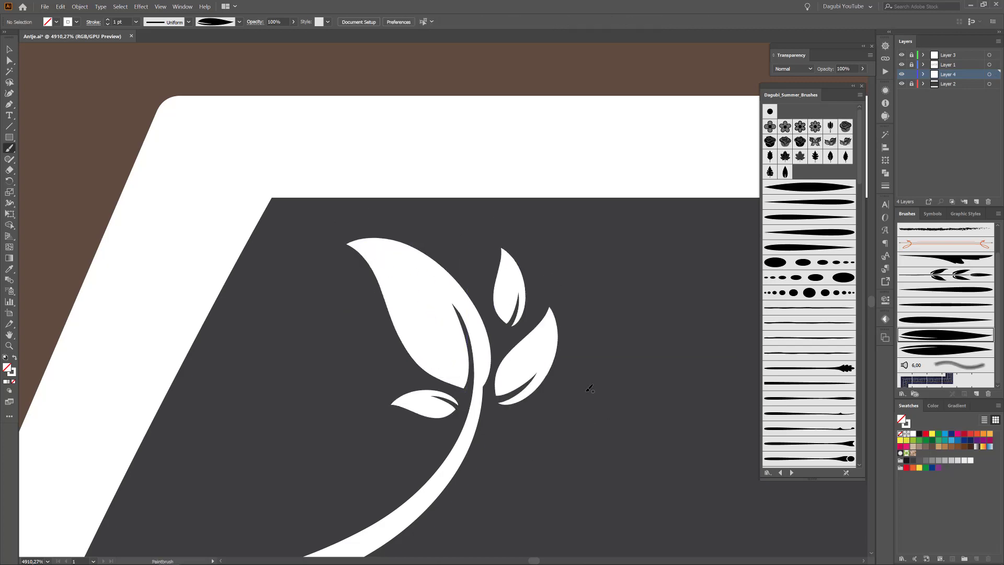
Paint a leaf about 0.7 by 2.9 mm at the end of the short curl beneath the N, with smaller leaves beside its base
scroll(481, 414, "down", 10)
scroll(511, 339, "down", 2)
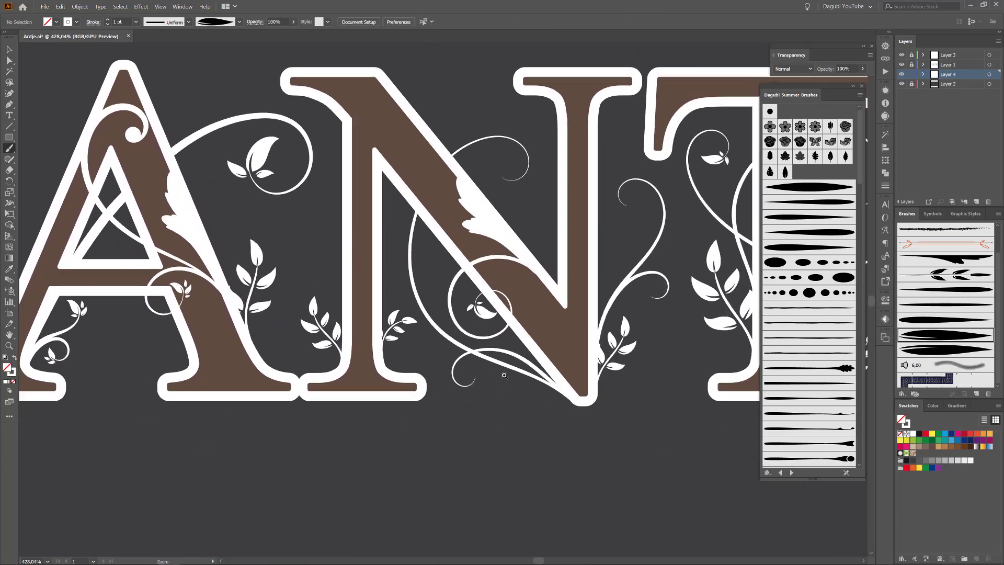
scroll(600, 359, "up", 12)
left_click_drag(488, 179, 488, 182)
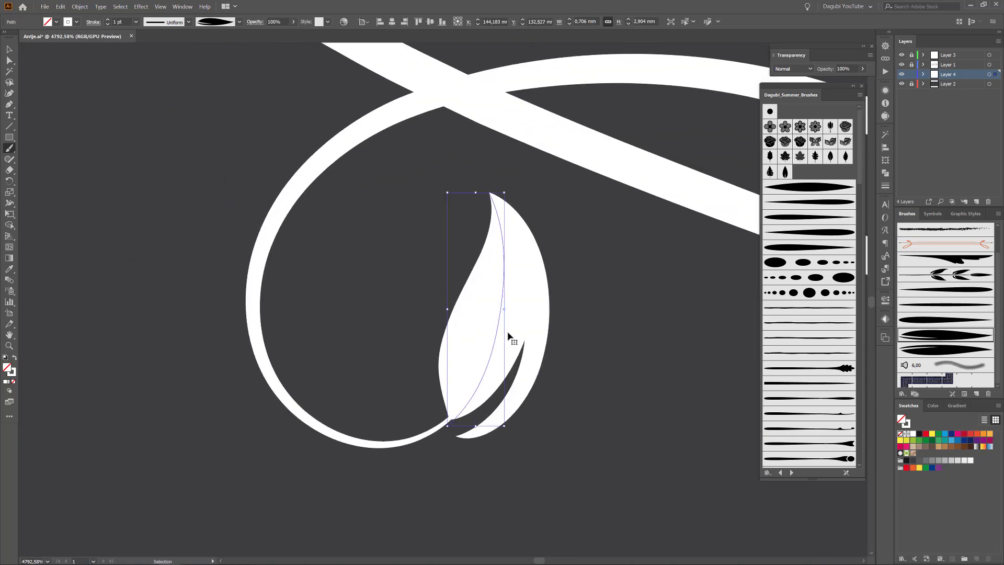
left_click_drag(428, 414, 373, 340)
left_click_drag(529, 470, 523, 473)
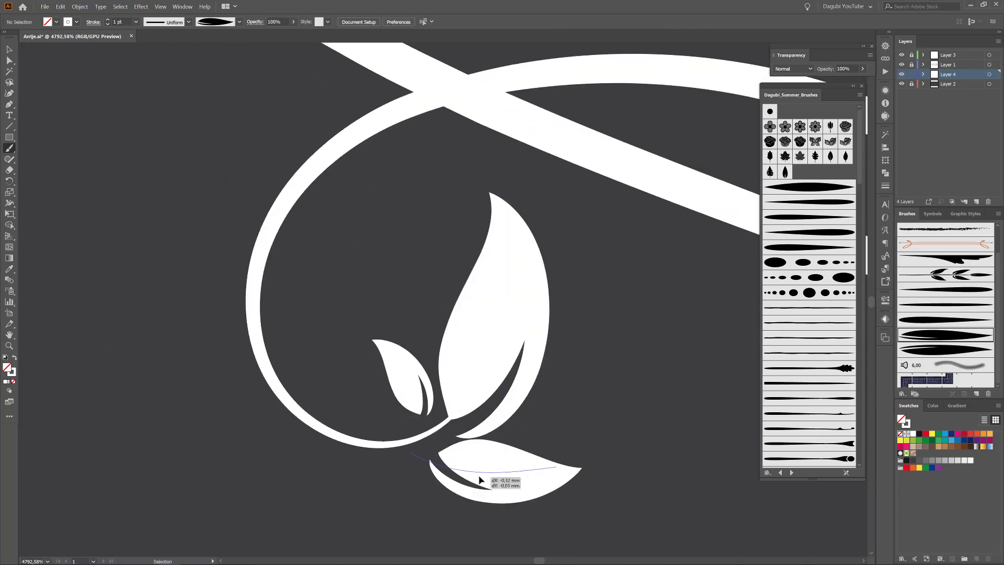
Switch to the other leaf brush, paint a leaf about 2 by 3.3 mm on the N's upper curl and rotate it onto the tip
scroll(522, 386, "down", 10)
scroll(522, 385, "up", 2)
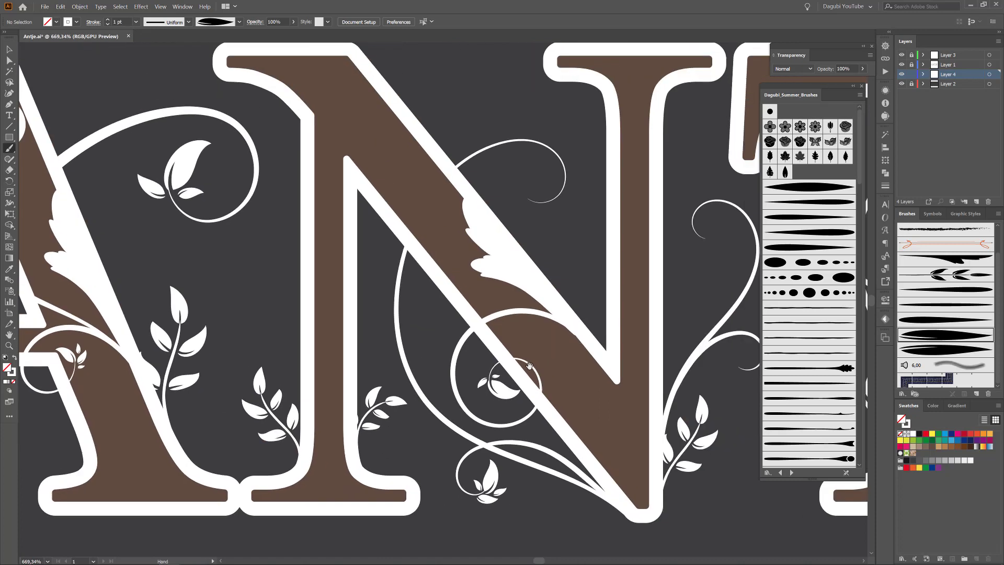
scroll(520, 166, "up", 8)
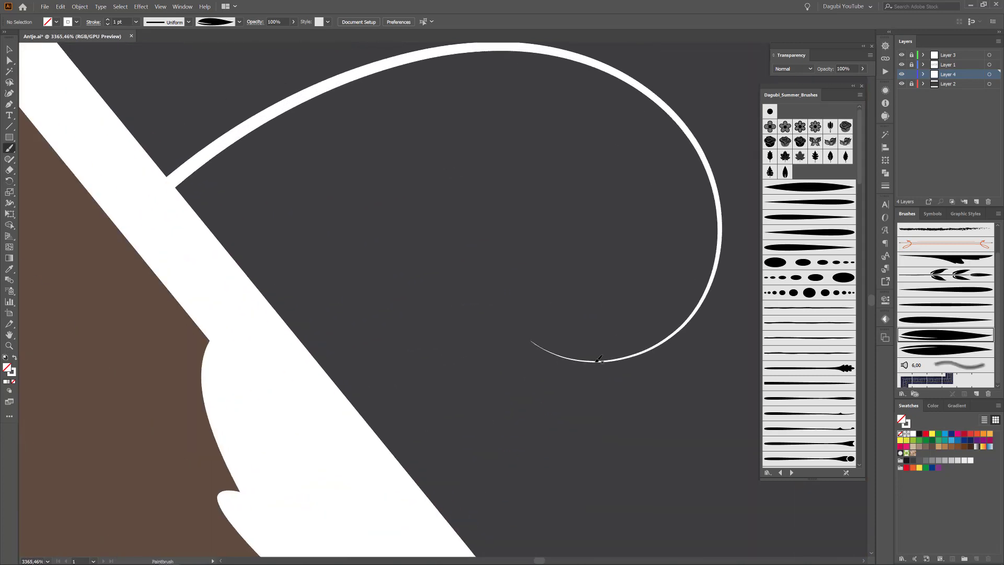
left_click_drag(499, 332, 425, 207)
left_click(965, 350)
mouse_move(523, 350)
left_mouse_down()
mouse_move(540, 302)
mouse_move(567, 298)
left_mouse_up()
mouse_move(623, 340)
left_mouse_down()
mouse_move(578, 330)
mouse_move(601, 325)
mouse_move(587, 330)
left_mouse_up()
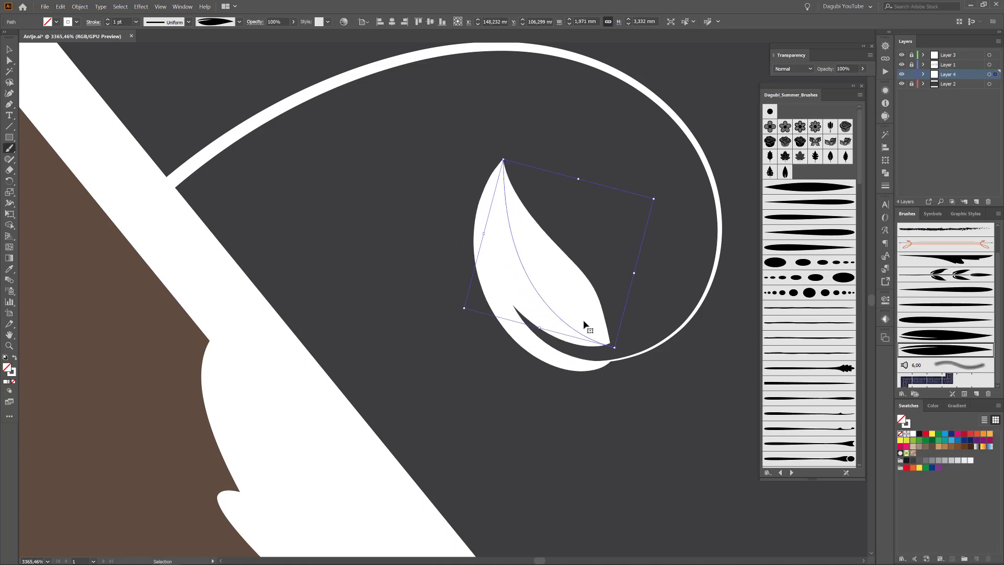
Paint three smaller leaves beneath the base of the leaf on the N's upper curl
left_click(623, 366)
key("b")
left_click_drag(623, 366, 565, 439)
left_click_drag(567, 376, 465, 418)
left_click_drag(653, 361, 671, 410)
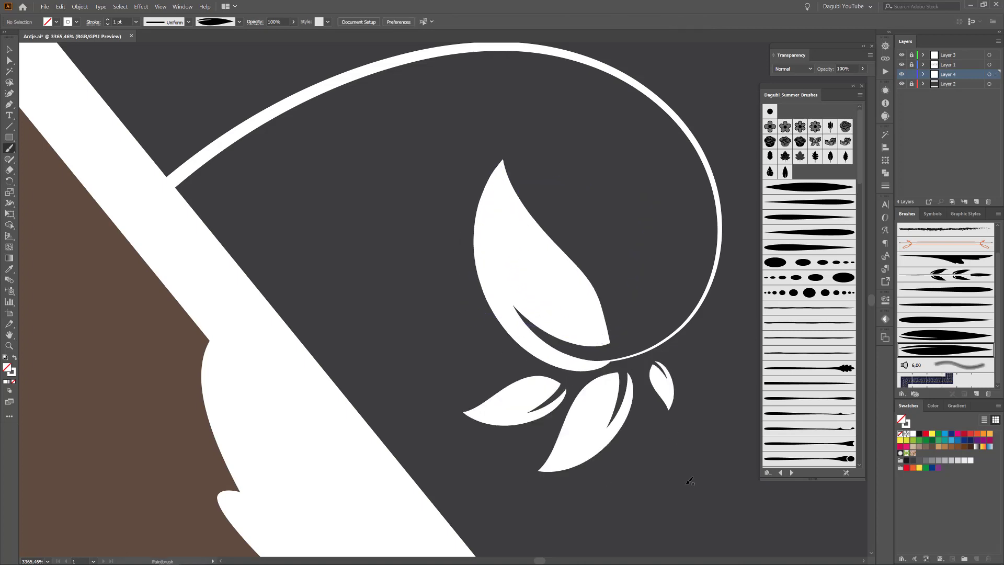
Paint a leaf at the end of the short curl branching off to the right of the N, with two smaller leaves around its base
scroll(592, 335, "down", 10)
scroll(601, 294, "down", 3)
scroll(601, 294, "up", 13)
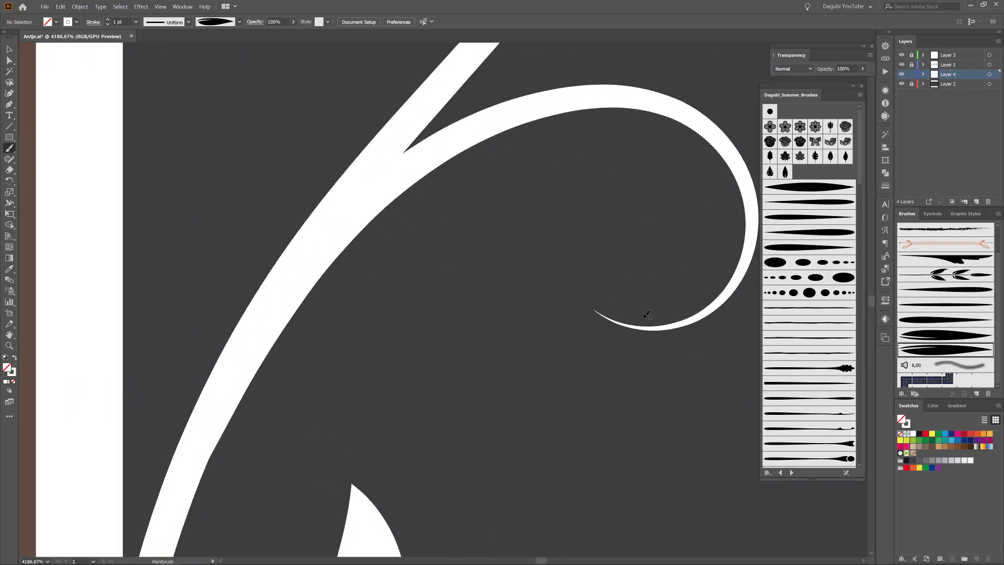
left_click_drag(557, 288, 501, 222)
mouse_move(631, 303)
left_mouse_down()
mouse_move(635, 290)
mouse_move(652, 331)
mouse_move(640, 341)
left_mouse_up()
left_click_drag(619, 292, 632, 280)
left_click(617, 461, "ctrl")
left_click_drag(584, 401, 656, 340)
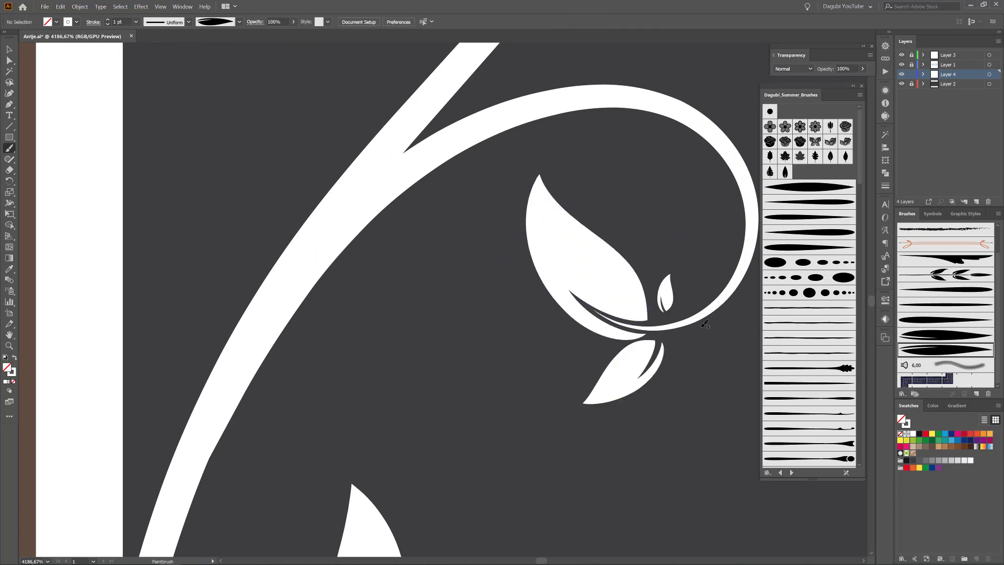
Switch to the mirrored leaf brush and paint a leaf on the tall curl right of the N, with smaller leaves around its base
scroll(705, 324, "down", 4)
scroll(410, 283, "up", 6)
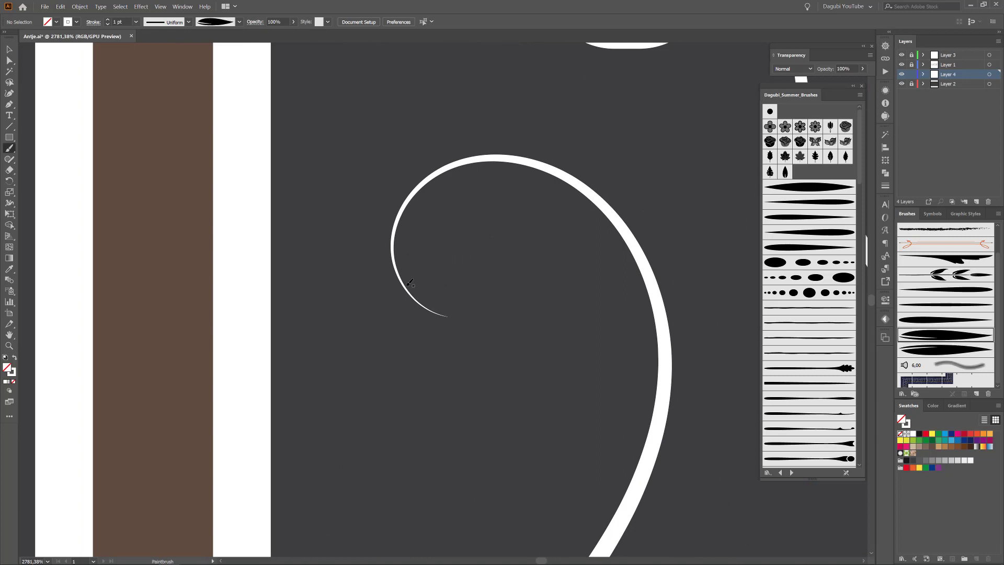
mouse_move(567, 325)
left_mouse_down()
mouse_move(575, 327)
mouse_move(510, 276)
left_mouse_up()
left_click_drag(398, 289, 374, 383)
left_click_drag(382, 265, 332, 282)
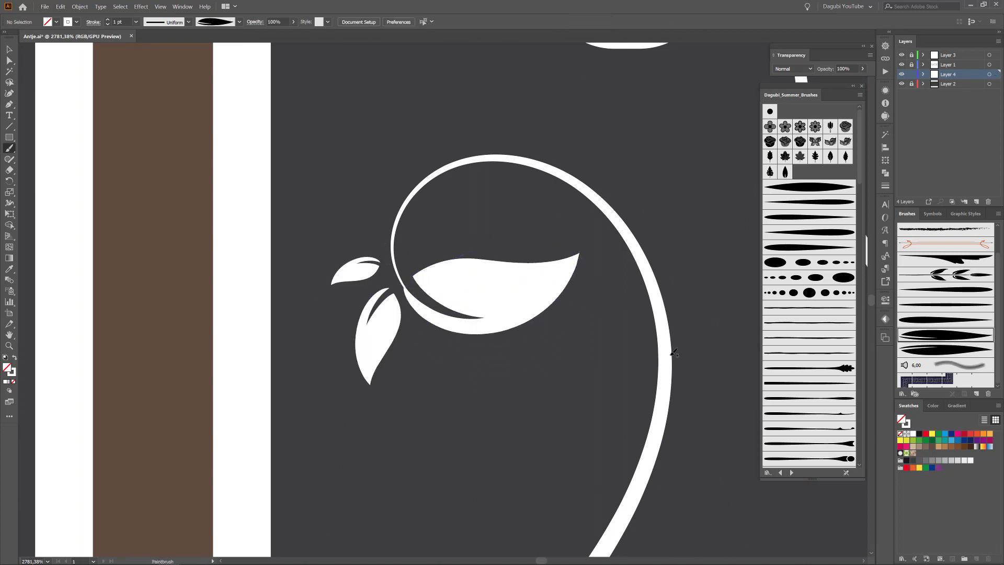
left_click_drag(409, 321, 435, 392)
left_click_drag(432, 355, 437, 353)
Paint a large leaf at the end of the curl right of the T's stem, using the other leaf brush, and adjust it onto the tip
scroll(663, 436, "down", 5)
scroll(720, 420, "down", 2)
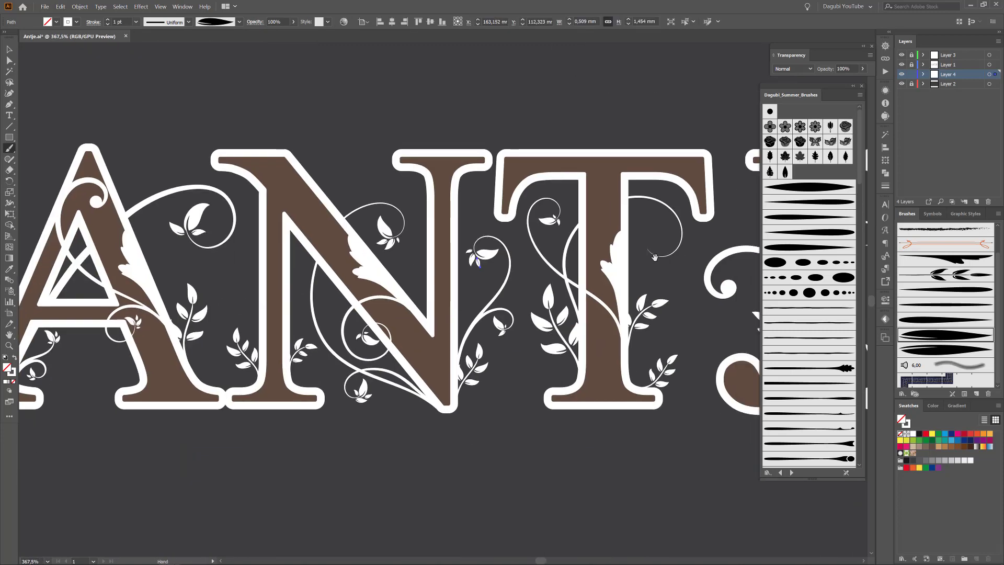
scroll(549, 358, "up", 10)
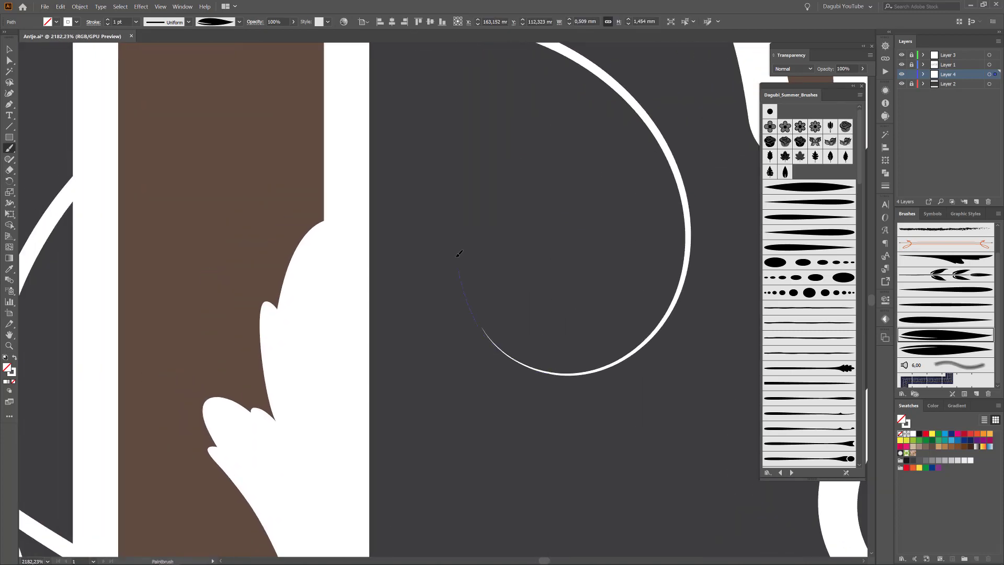
left_click_drag(457, 256, 484, 146)
left_click(524, 309, "ctrl")
left_click(945, 350)
left_click_drag(503, 309, 511, 312)
left_click(581, 401, "ctrl")
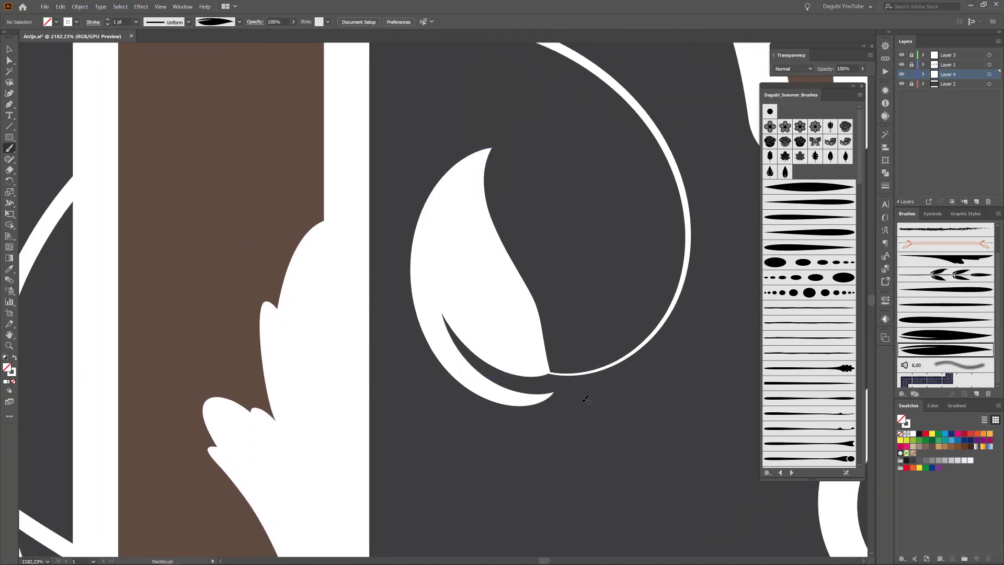
Paint three smaller leaves beneath the large leaf on the T's curl, the longest about 3.1 by 1 mm
left_click_drag(585, 399, 511, 482)
mouse_move(634, 371)
left_mouse_down()
mouse_move(649, 399)
mouse_move(642, 422)
left_mouse_up()
left_click(519, 425, "ctrl")
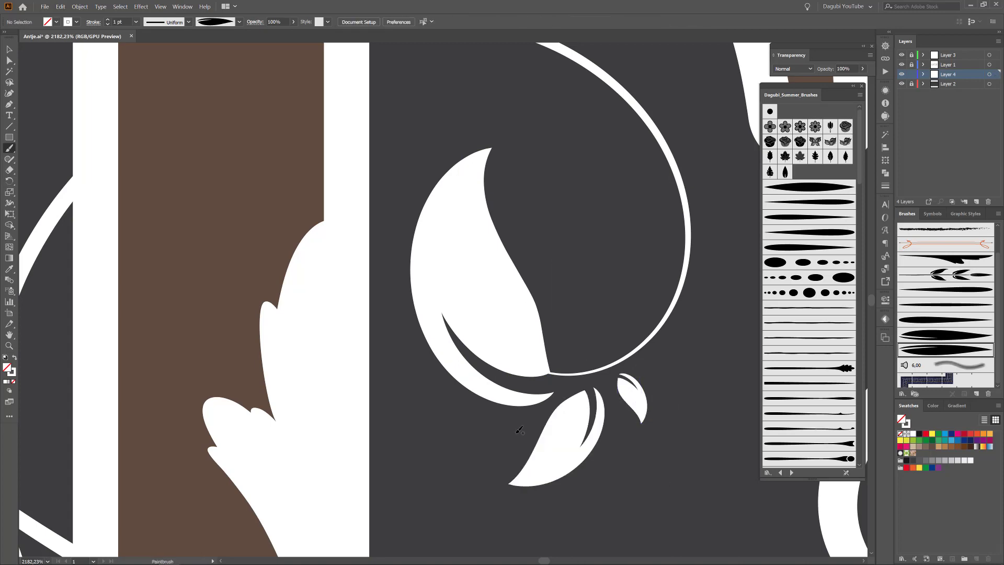
left_click_drag(516, 420, 401, 454)
Paint a leaf at the end of the curl right of the J's stem, with one smaller leaf below and another about 0.4 by 0.8 mm above
scroll(589, 463, "down", 5)
left_click_drag(589, 464, 599, 244)
left_click_drag(693, 298, 529, 322)
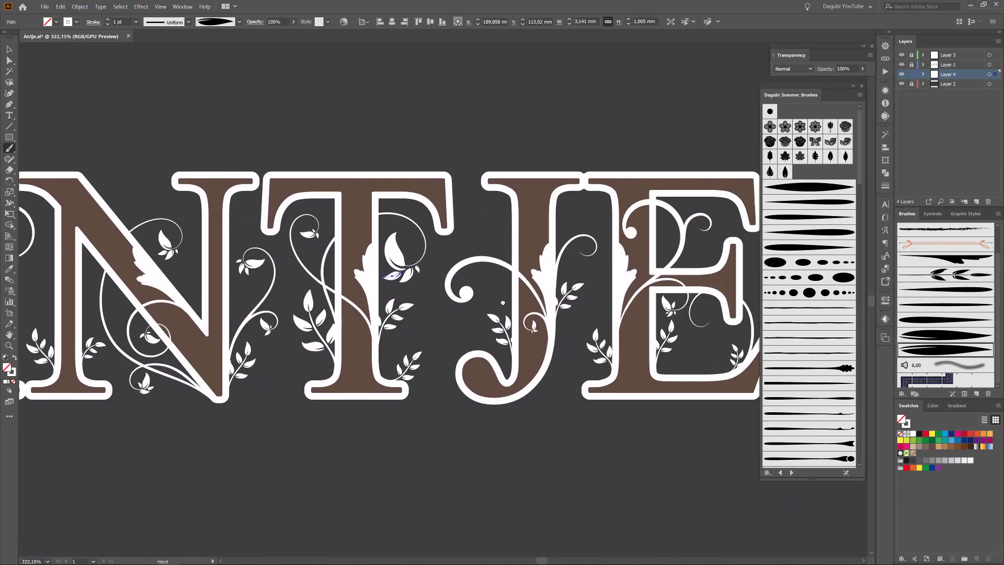
scroll(596, 248, "up", 5)
left_click_drag(596, 248, 490, 258)
scroll(488, 240, "up", 3)
left_click_drag(494, 350, 439, 240)
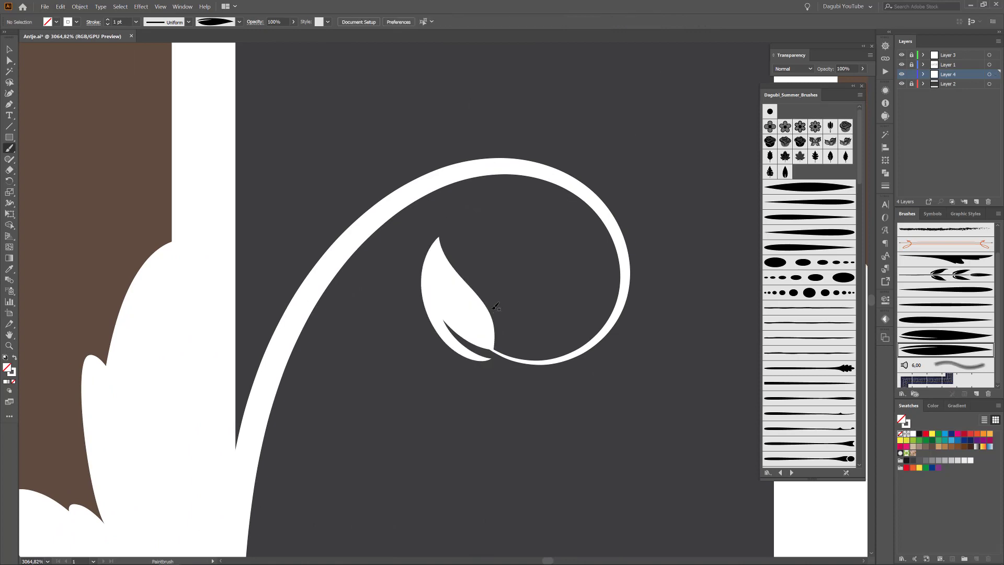
left_click_drag(504, 368, 420, 409)
left_click_drag(496, 401, 497, 401)
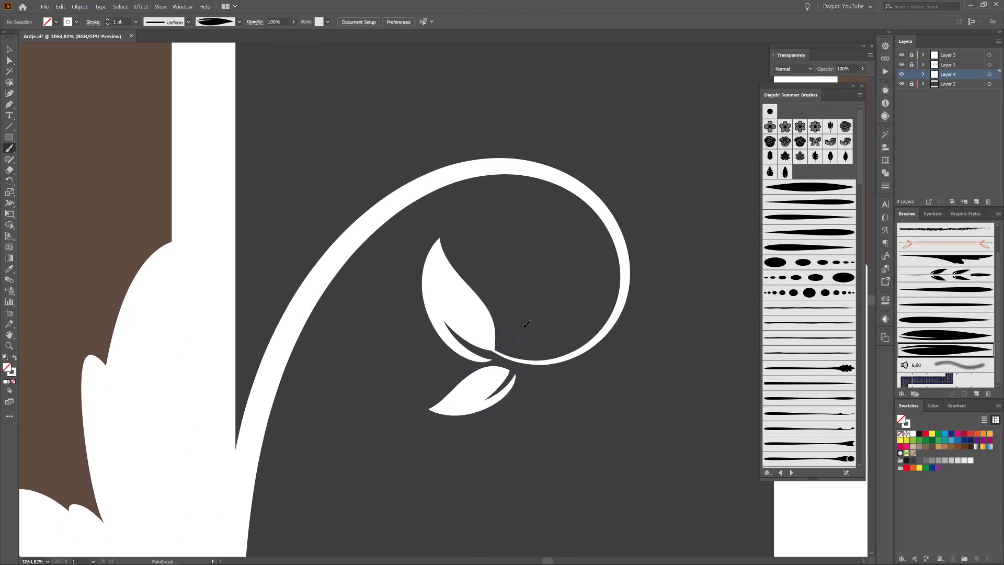
left_click_drag(515, 342, 536, 301)
left_click_drag(532, 325, 529, 329)
Apply the plain tapered brush to the small curl inside the E's upper opening, undoing the accidental change to it
scroll(571, 409, "down", 5)
left_click_drag(571, 409, 455, 342)
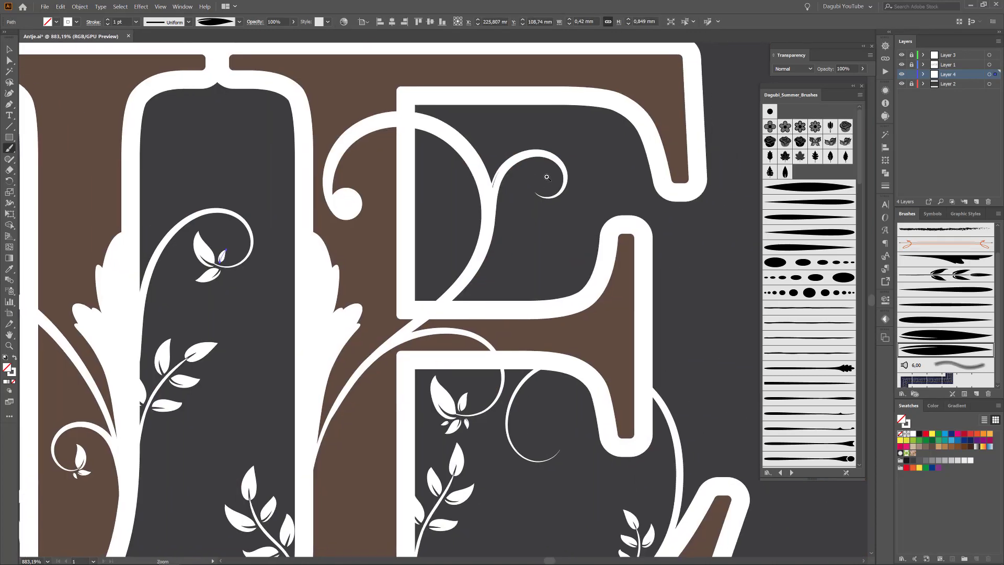
scroll(546, 176, "up", 9)
left_click(372, 192, "ctrl")
left_click_drag(393, 202, 477, 220)
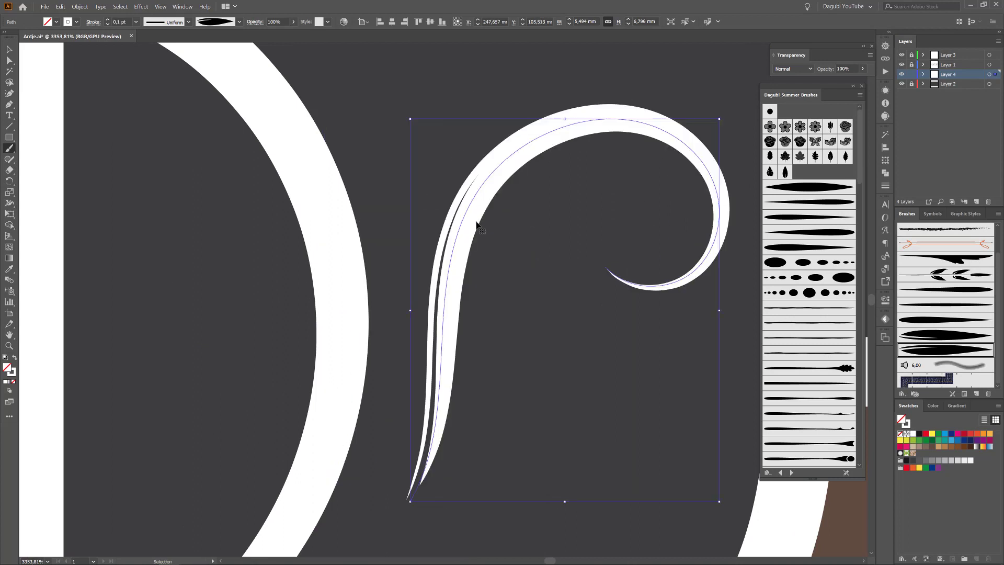
key("ctrl+z")
left_click(944, 320)
left_click(543, 349, "ctrl")
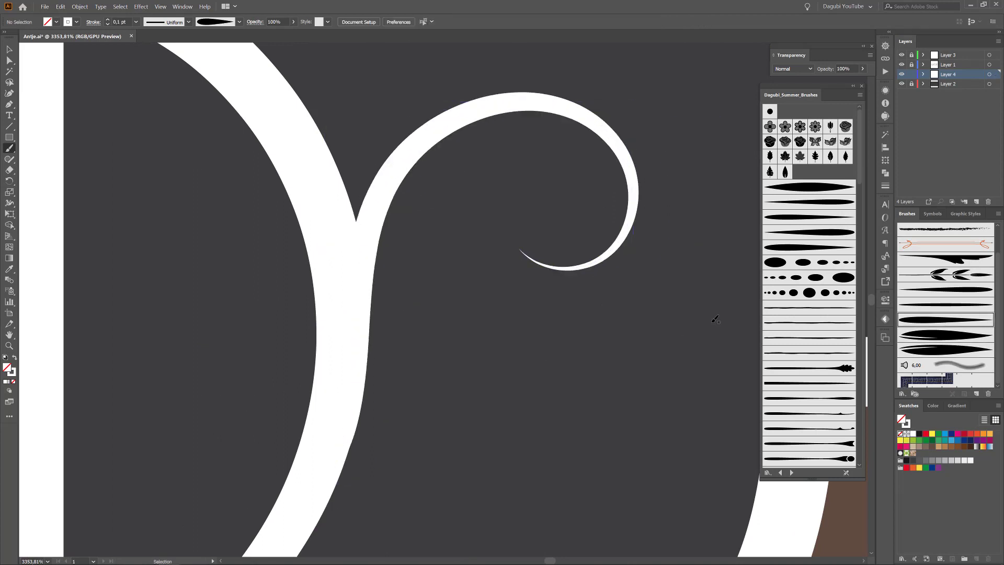
Paint a leaf at the end of the E's upper curl, set its stroke to 1 pt and surround its base with smaller leaves
left_click(944, 345)
left_click_drag(562, 269, 480, 174)
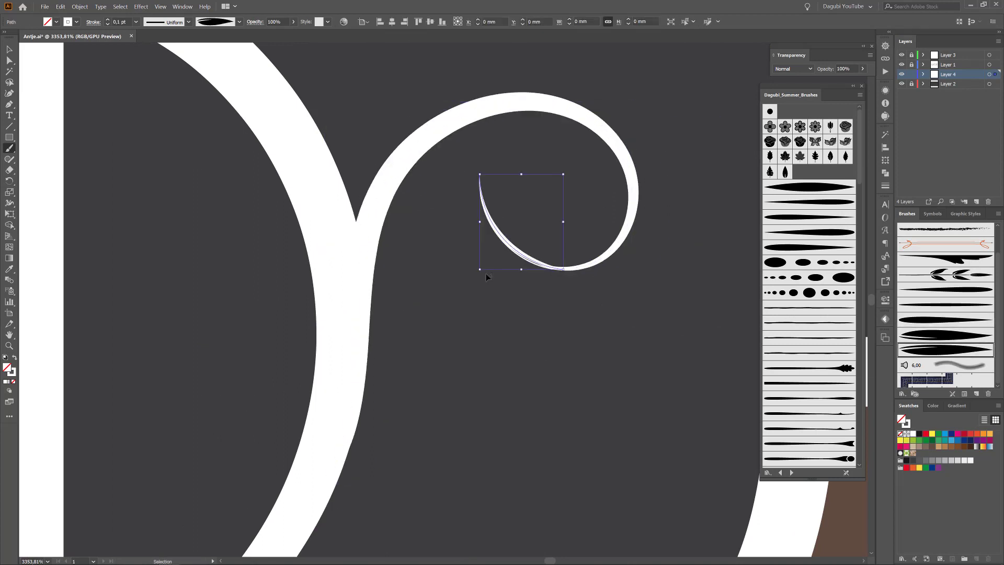
left_click(108, 20)
left_click(556, 349, "ctrl")
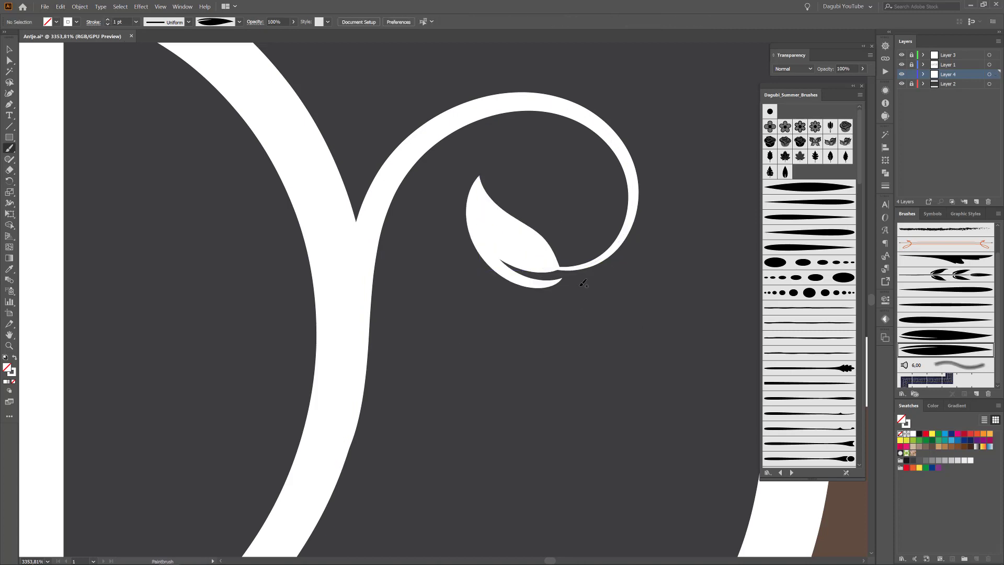
left_click_drag(563, 269, 546, 339)
left_click_drag(553, 290, 485, 330)
left_click_drag(571, 253, 562, 213)
Switch to the mirrored leaf brush, paint a leaf about 0.7 by 3.3 mm on the E's lower curl and rotate it onto the tip
mouse_move(669, 356)
left_mouse_down()
mouse_move(601, 352)
mouse_move(627, 375)
left_mouse_up()
left_click(945, 336)
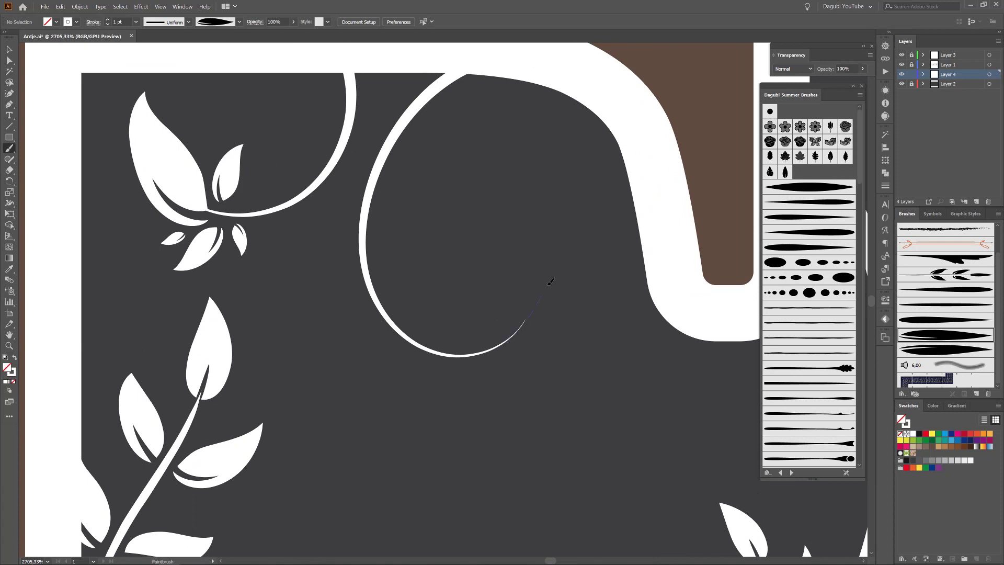
left_click_drag(550, 281, 521, 183)
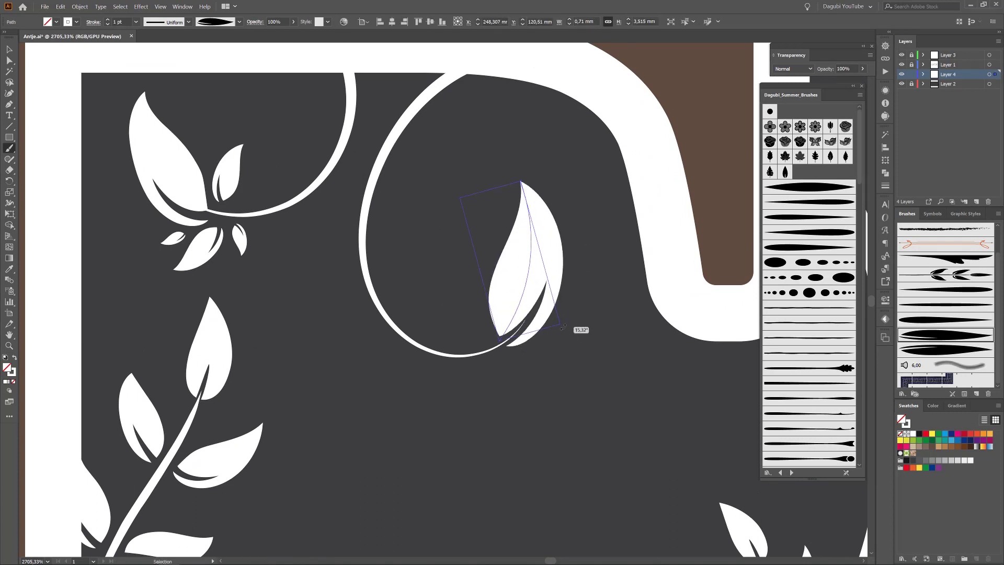
left_click_drag(563, 326, 572, 318)
left_click_drag(538, 290, 526, 294)
left_click(560, 390, "ctrl")
Paint smaller leaves beneath the leaf on the E's lower curl and adjust their placement
left_click_drag(496, 359, 574, 370)
left_click_drag(535, 379, 522, 381)
left_click(547, 424, "ctrl")
left_click_drag(460, 368, 476, 414)
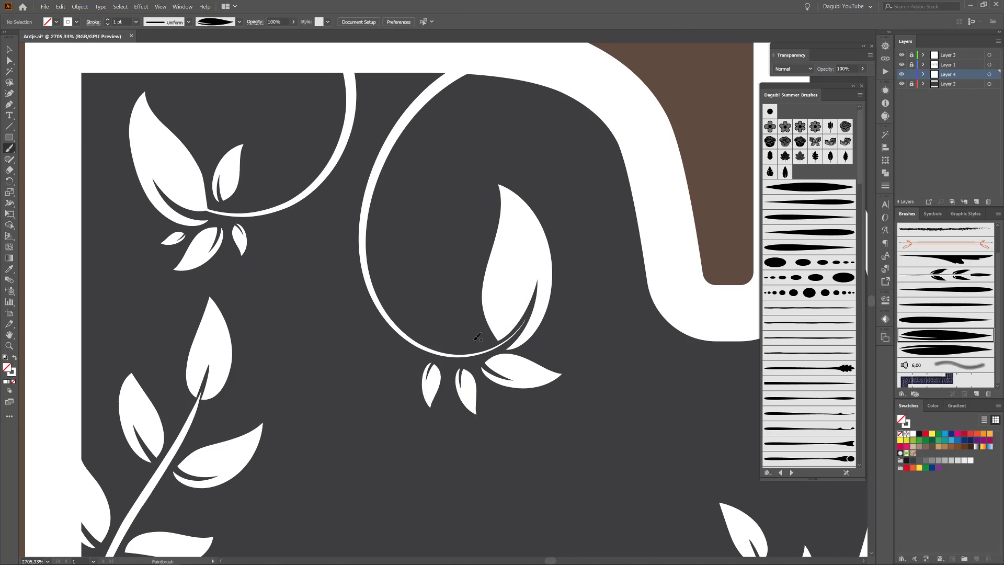
left_click_drag(465, 320, 466, 324)
left_click(573, 453, "ctrl")
Redraw the N's long upper curl so its lower end runs behind the left stem instead of sweeping to the letter's base
scroll(652, 454, "down", 5)
left_click_drag(684, 473, 669, 422)
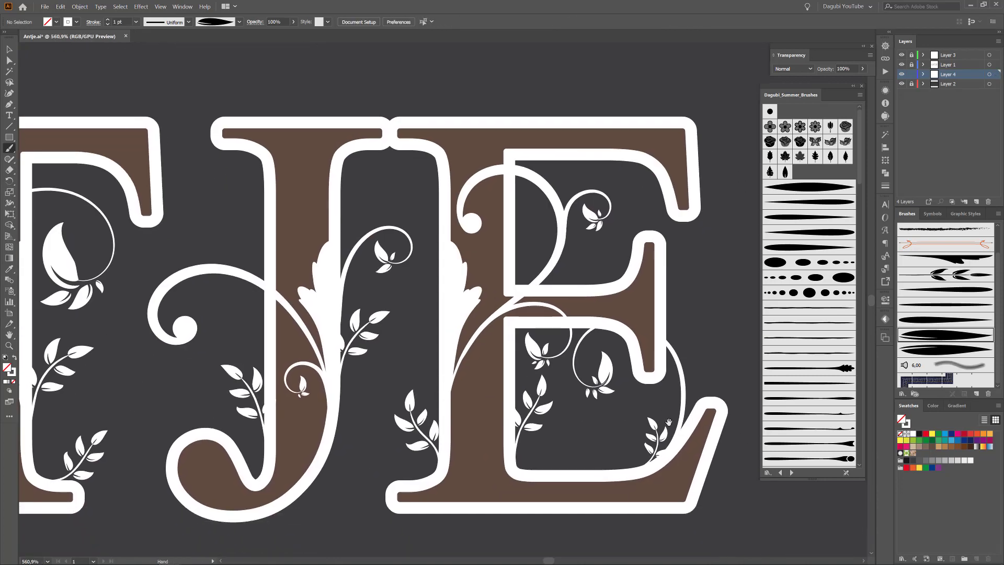
scroll(328, 344, "left", 15)
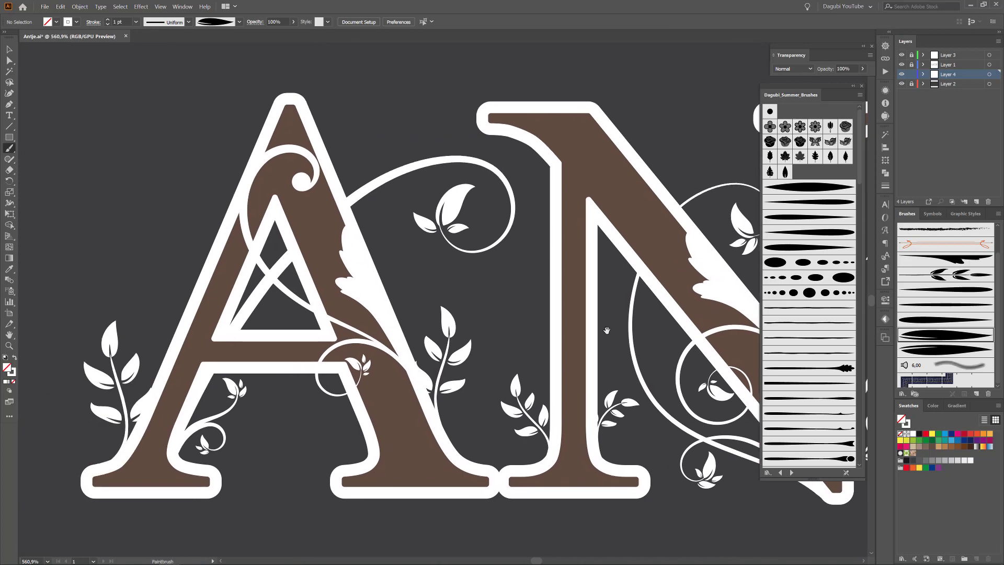
key("ctrl+0")
left_click_drag(356, 322, 448, 345)
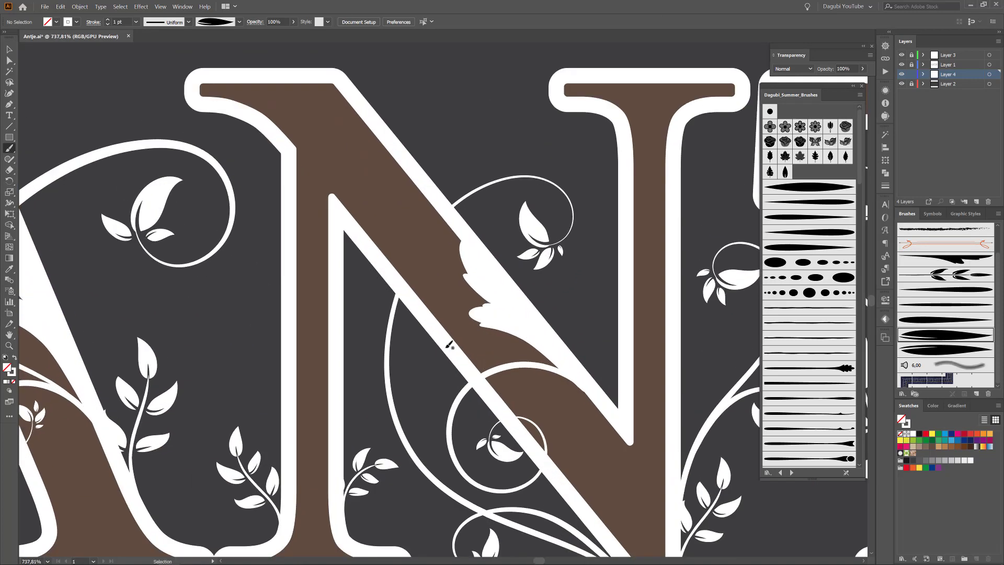
left_click(388, 342, "ctrl")
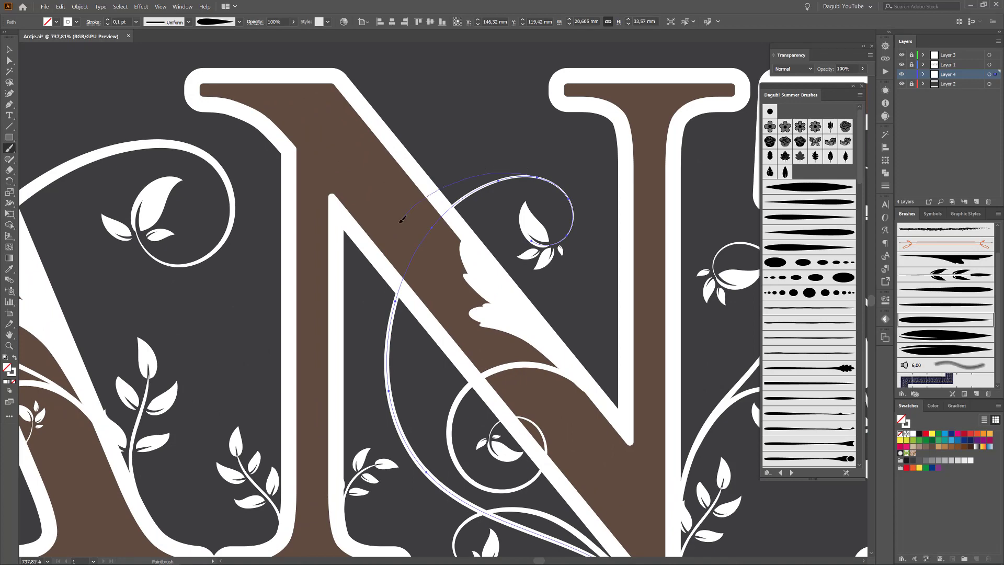
left_click_drag(341, 391, 340, 395)
scroll(575, 444, "down", 3)
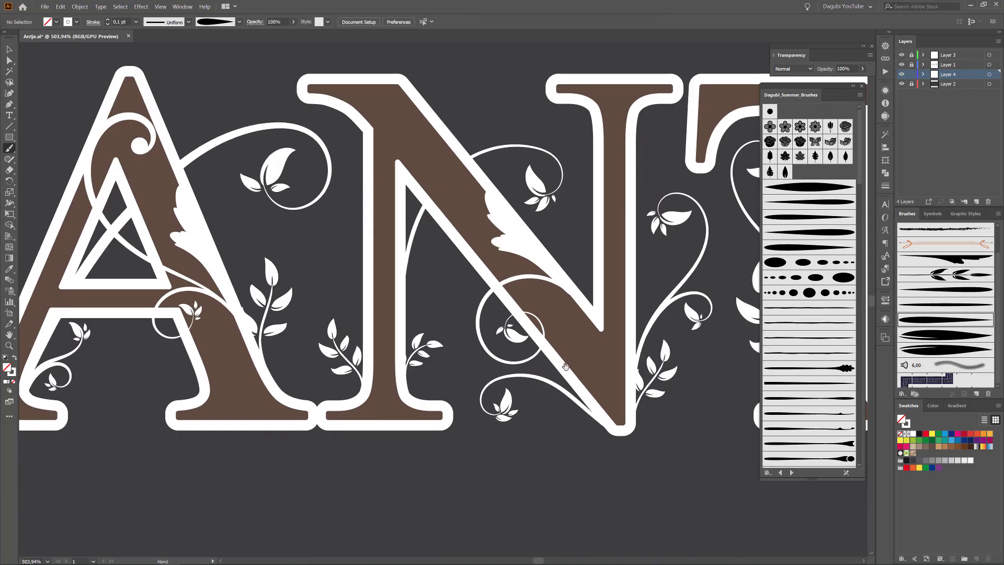
Paint a 0.1 pt curl about 5.9 by 4.8 mm branching from the N's left stem into the space beneath the diagonal
scroll(446, 259, "up", 9)
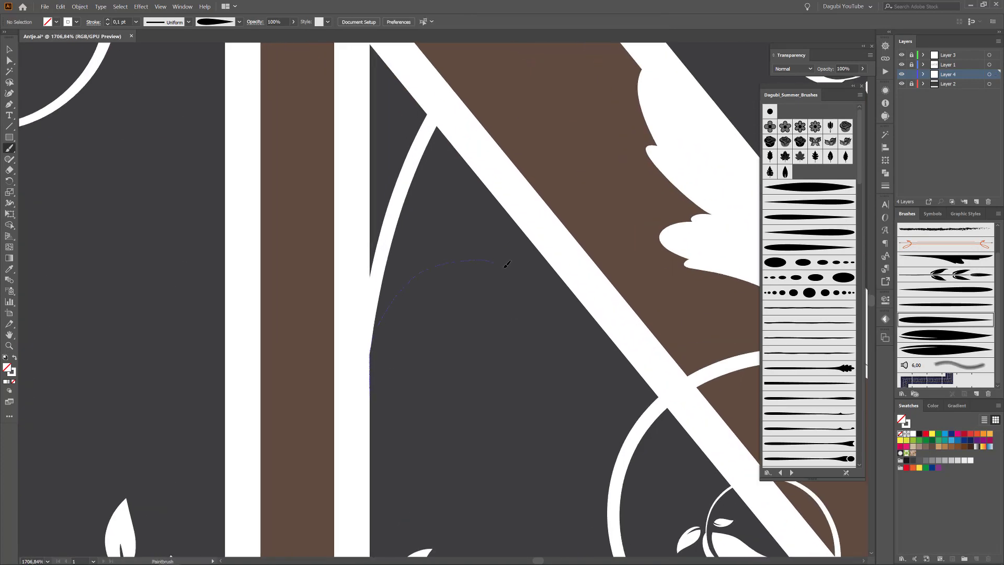
left_click_drag(470, 355, 472, 355)
scroll(477, 257, "down", 5)
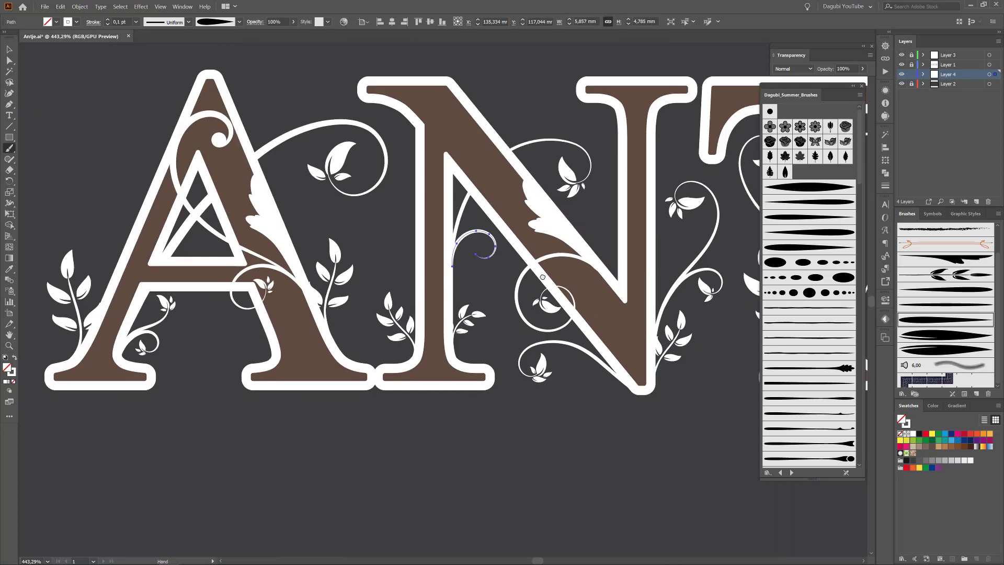
Paint a 1 pt leaf at the tip of the new curl beside the N's left stem, with three smaller leaves around its base
scroll(477, 257, "up", 5)
scroll(475, 278, "up", 2)
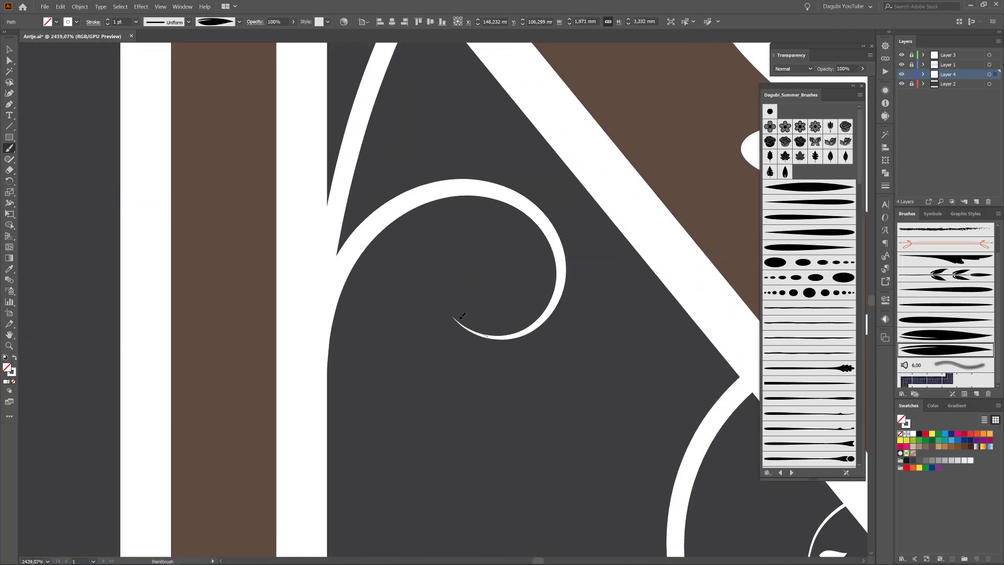
mouse_move(424, 242)
left_mouse_down()
mouse_move(484, 333)
mouse_move(459, 384)
left_mouse_up()
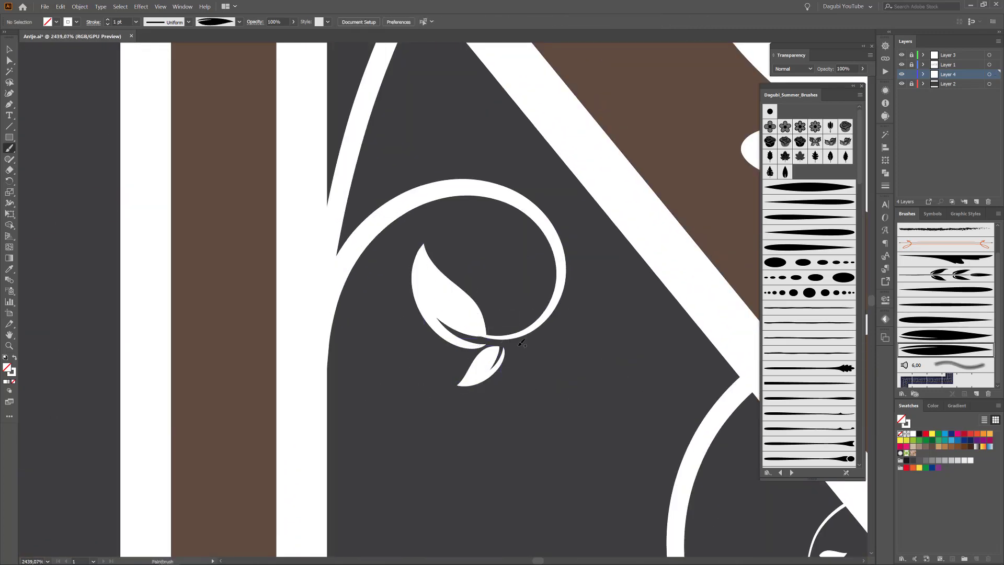
left_click_drag(506, 321, 505, 324)
left_click(526, 388, "ctrl")
left_click_drag(486, 364, 488, 365)
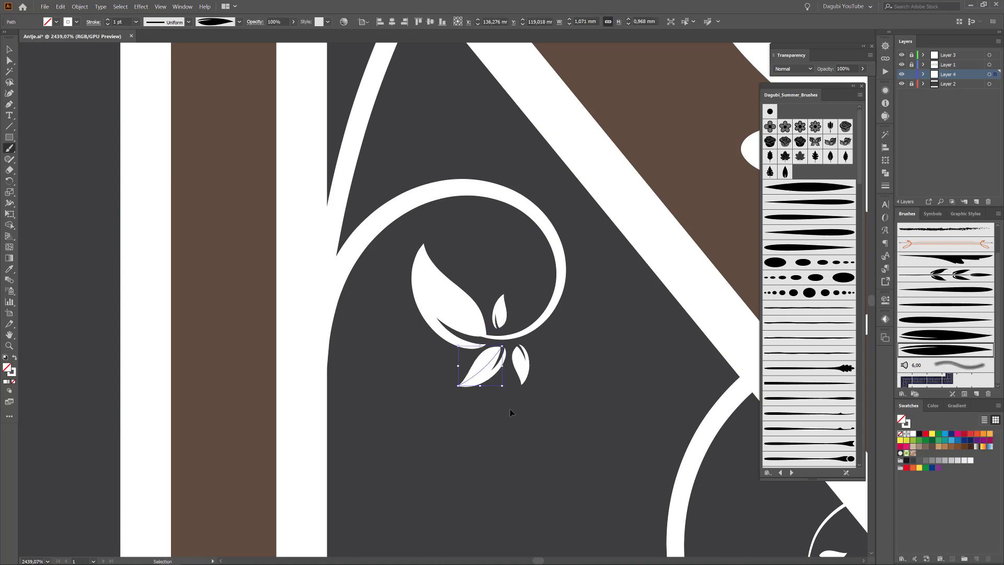
left_click(511, 411, "ctrl")
Unlock Layer 2, select its background rectangle and fill it with a lighter grey
scroll(511, 411, "down", 8)
left_click_drag(622, 141, 473, 301)
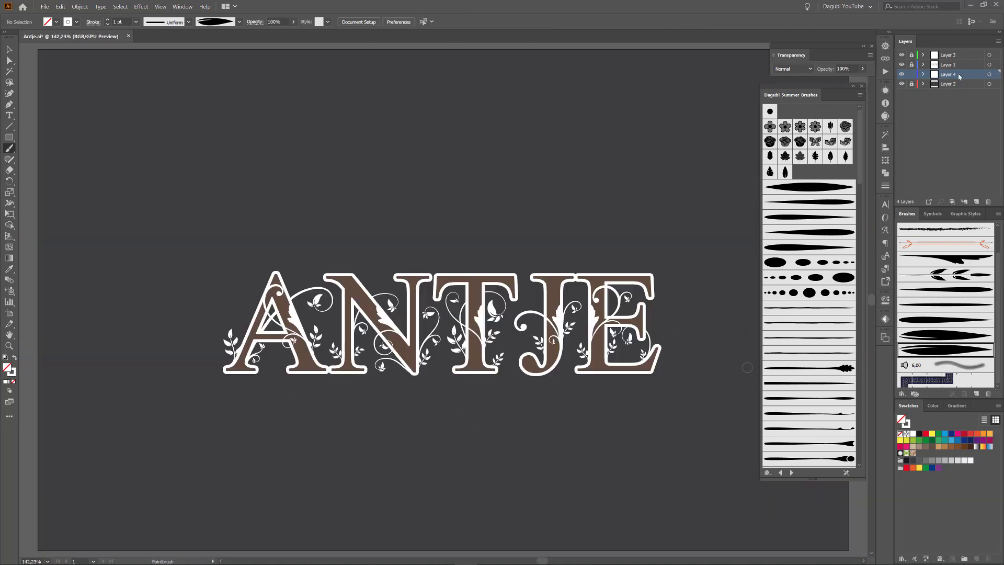
left_click(988, 84)
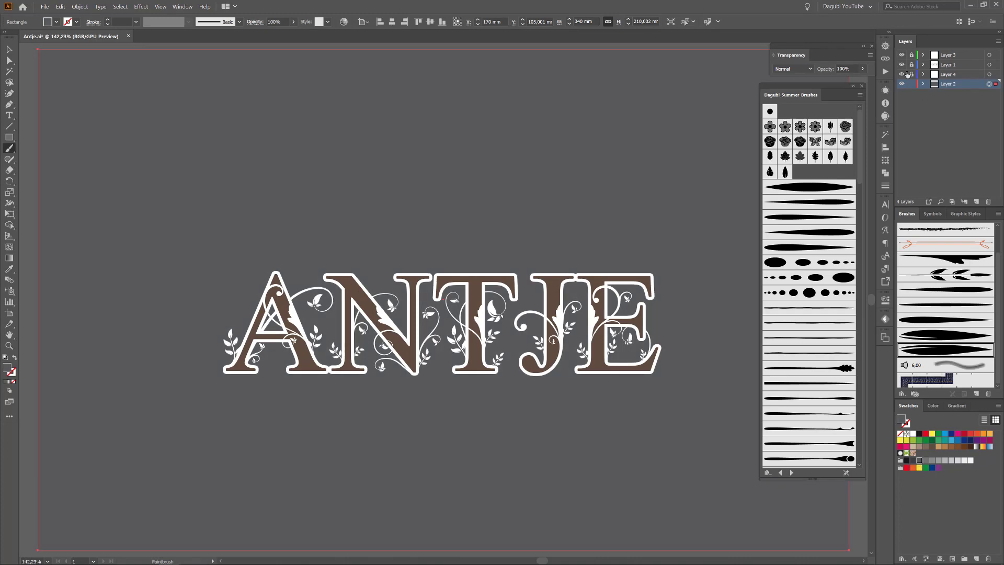
Lock Layer 4, unlock Layer 1 and duplicate Layer 1
left_click(911, 65)
left_click_drag(971, 65, 975, 202)
Outline the strokes of the lettering on Layer 1 and unite fills and outlines into solid letter shapes
left_click(988, 74)
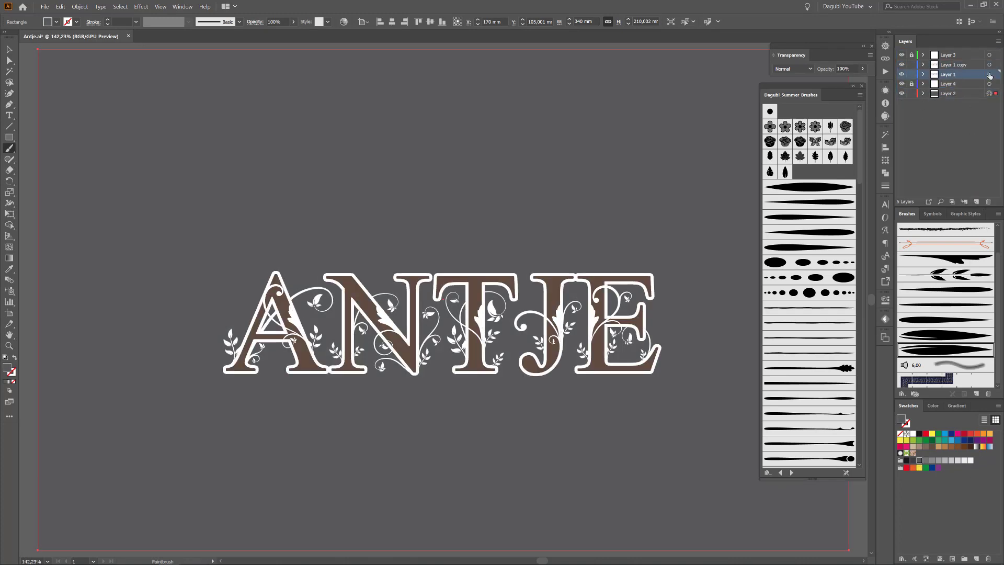
scroll(503, 304, "up", 5)
left_click(79, 6)
mouse_move(94, 181)
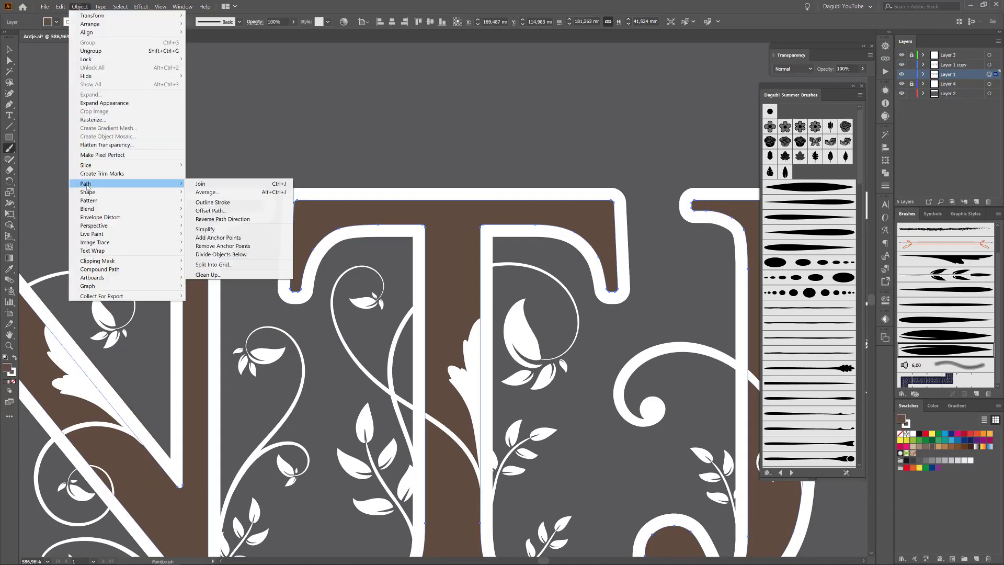
left_click(218, 203)
left_click(885, 173)
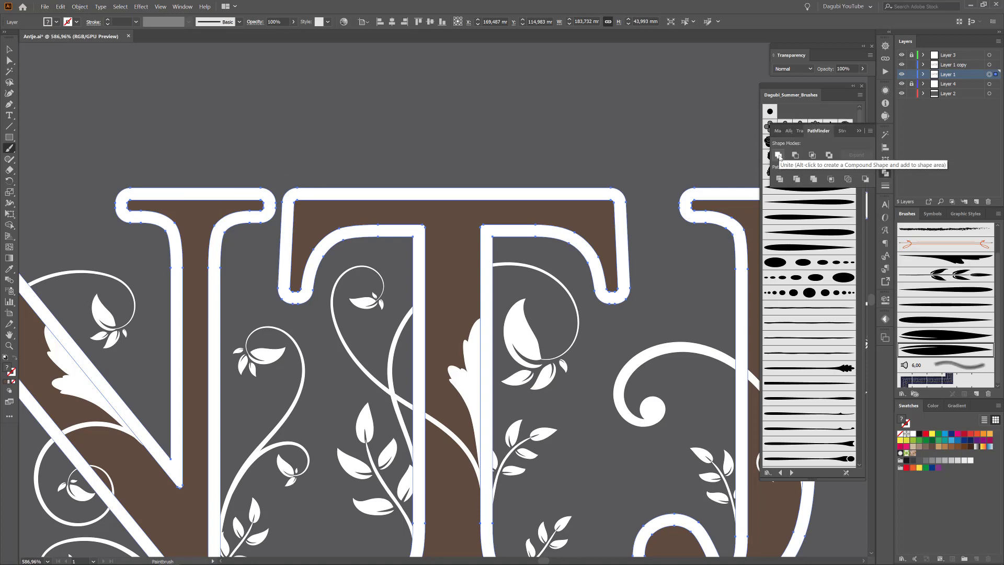
left_click(901, 65)
left_click(901, 65)
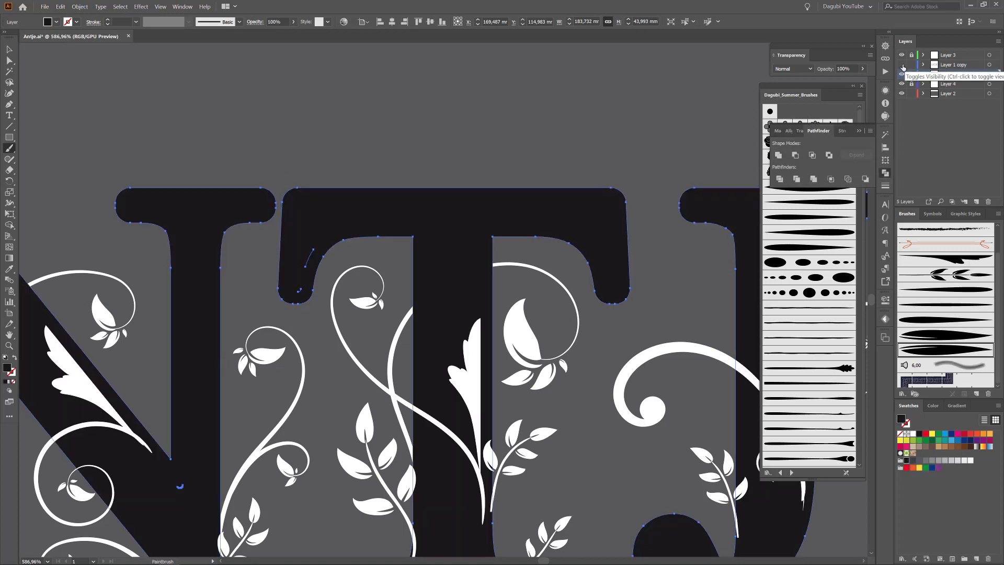
Shift the united black lettering on Layer 1 about 2.5 mm right and 2.5 mm down behind the original
key("Right")
key("Right")
key("Right")
key("Right")
key("Right")
key("Right")
key("Right")
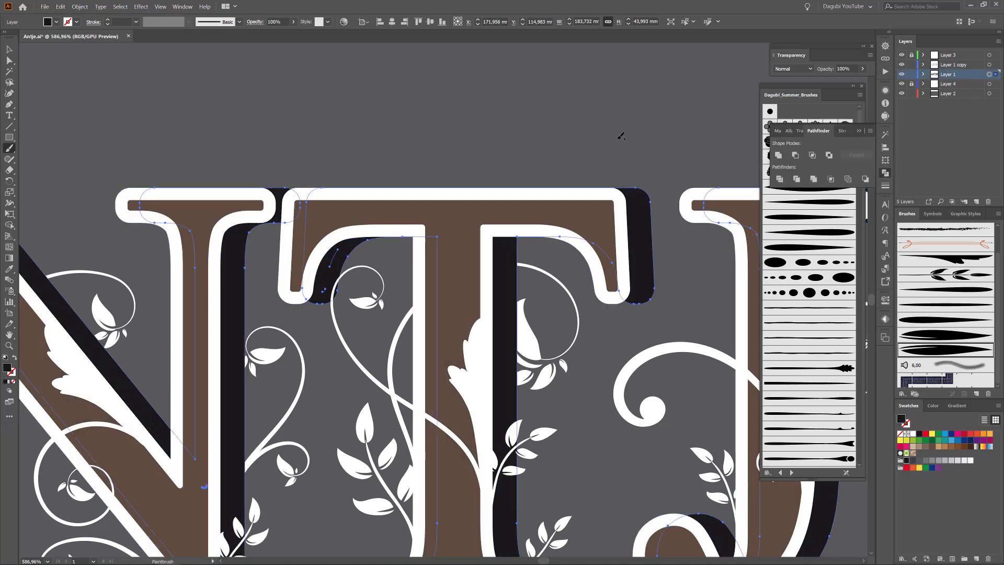
key("Down")
key("Down")
key("Down")
key("Down")
key("Down")
key("Down")
key("Down")
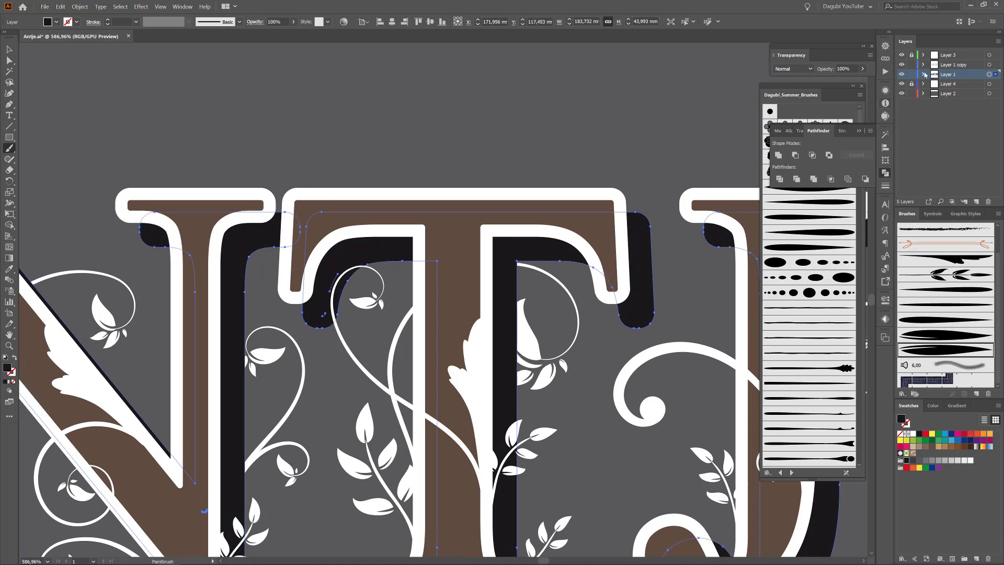
Make the united black lettering a compound path and duplicate it within Layer 1
left_click(79, 7)
mouse_move(105, 269)
left_click(198, 269)
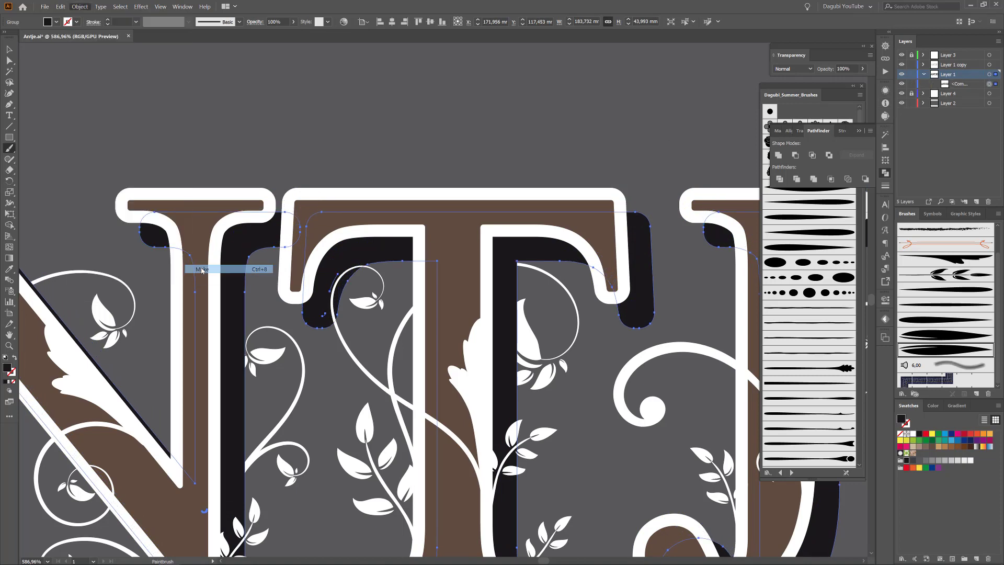
left_click(976, 86)
left_click_drag(976, 202, 975, 202)
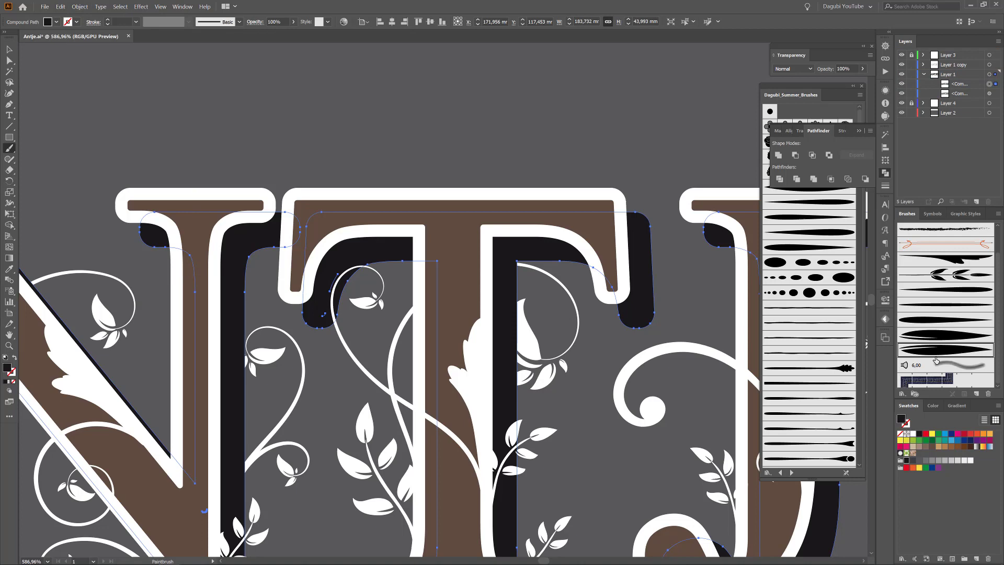
Fill the upper duplicate with lighter grey and shift it about 1.8 mm up and 1.8 mm left
left_click(925, 460)
key("Up")
key("Up")
key("Up")
key("Up")
key("Up")
key("Left")
key("Left")
key("Left")
key("Left")
key("Left")
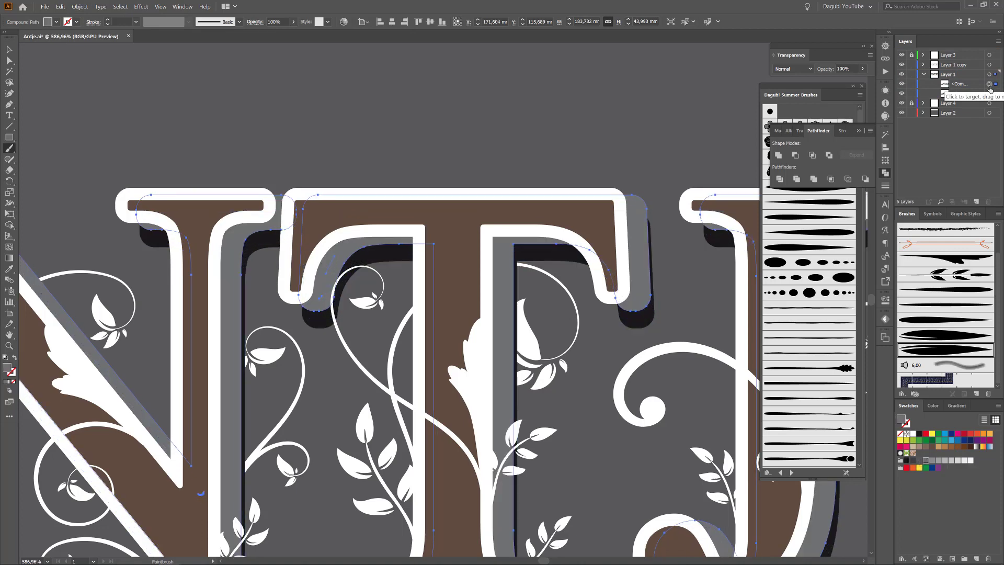
Shift the black lower copy about 0.35 mm up and left, and subtract the grey copy from it with Minus Front
scroll(624, 246, "down", 3)
left_click(989, 94)
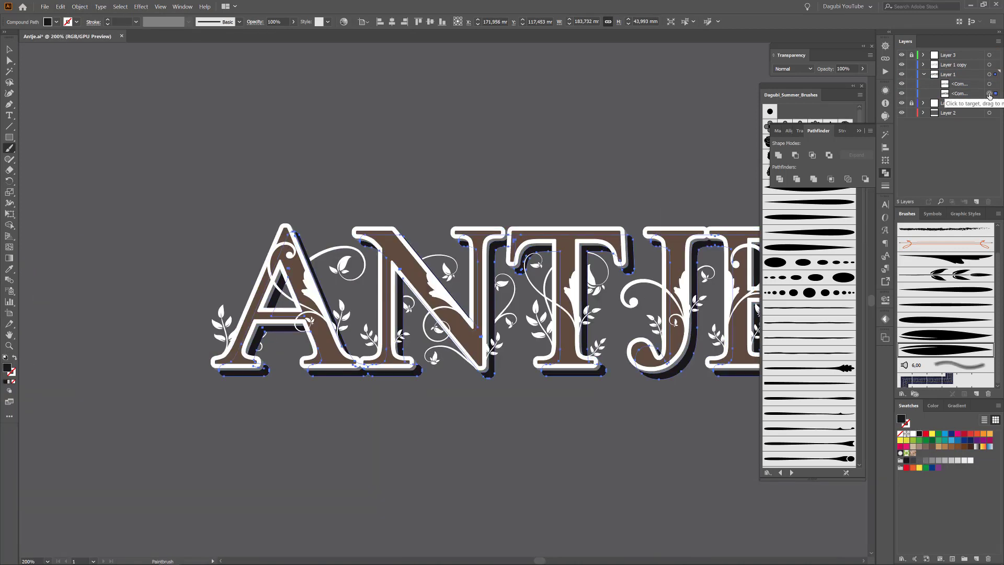
key("Up")
key("Left")
left_click(989, 93, "shift")
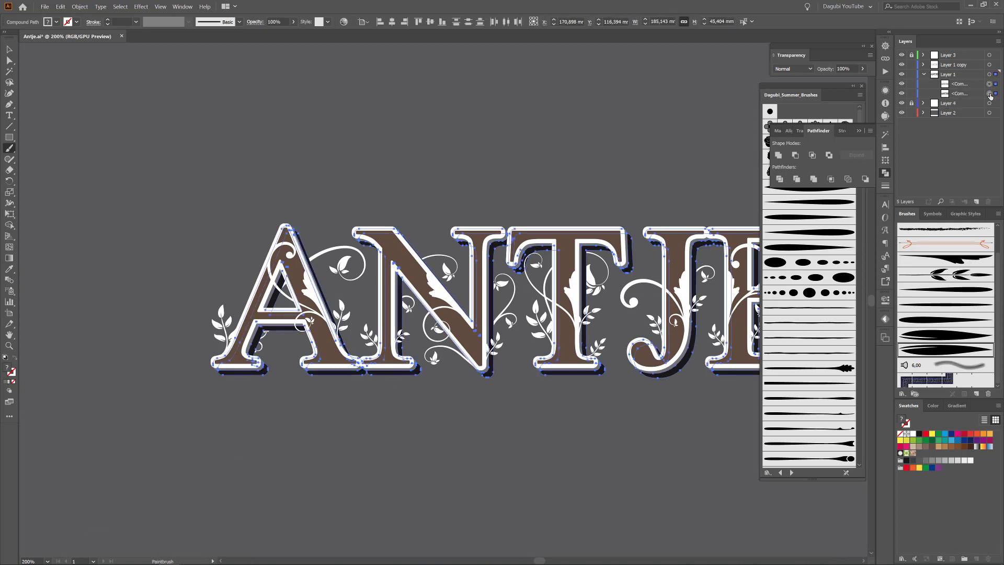
left_click(795, 155)
Fill the remaining shadow group on Layer 1 with dark grey and deselect it
scroll(601, 293, "up", 4)
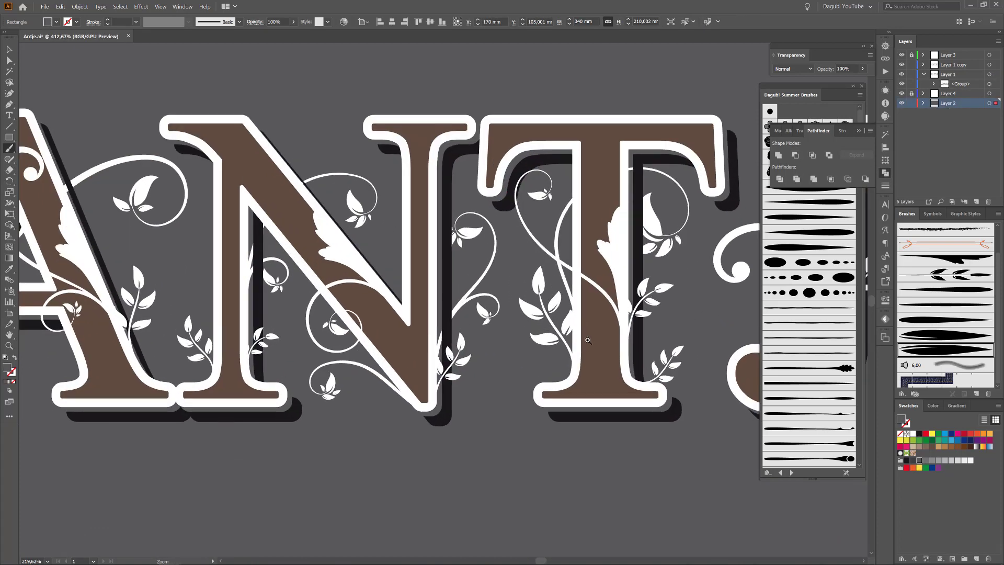
scroll(613, 287, "right", 4)
left_click(988, 84)
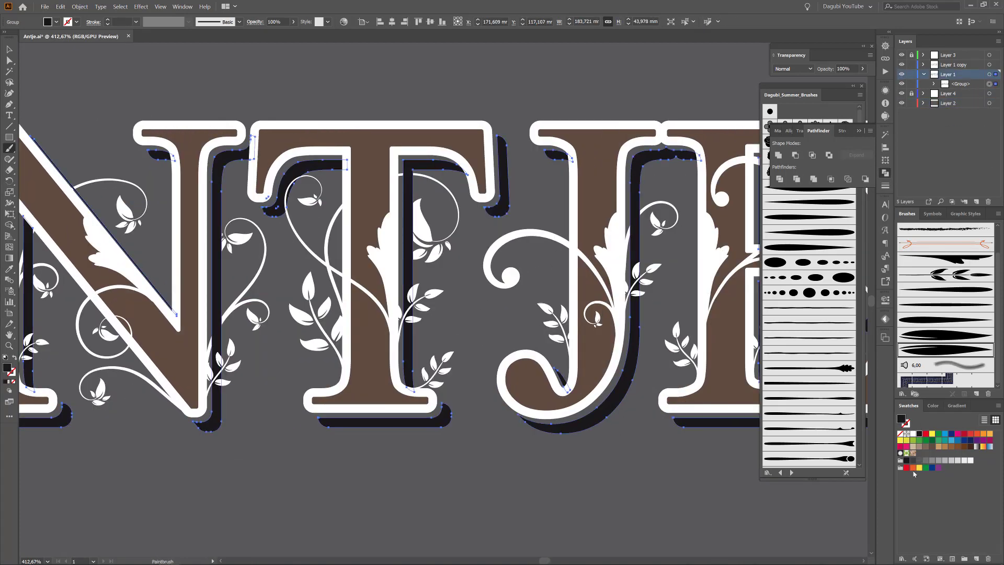
left_click(912, 461)
left_click(691, 528, "ctrl")
left_click_drag(680, 526, 664, 519)
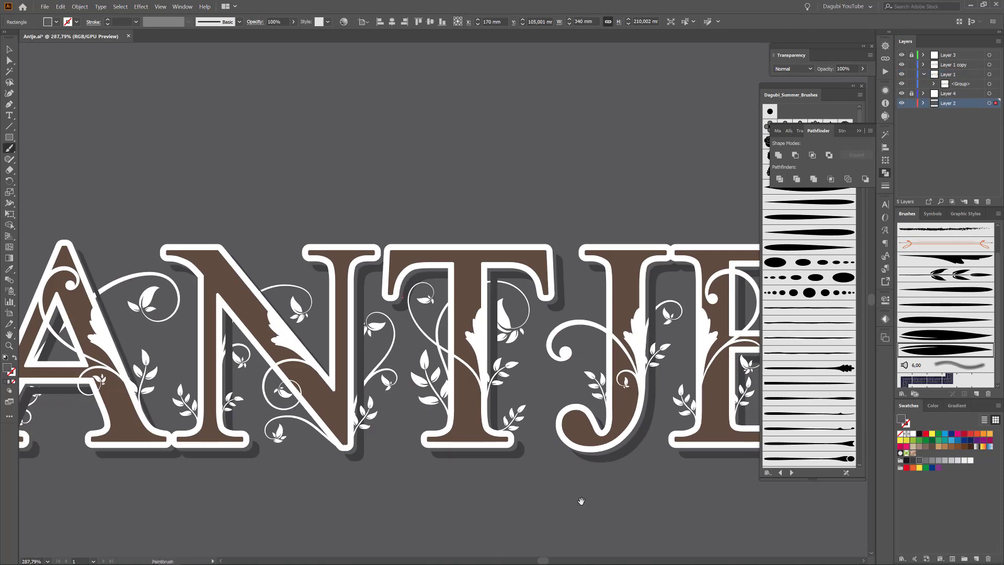
key("ctrl+0")
key("ctrl+shift+a")
left_click_drag(481, 311, 630, 390)
Move Layer 1 below Layer 4 and lock Layer 1 and Layer 1 copy
left_click(923, 74)
left_click(967, 77)
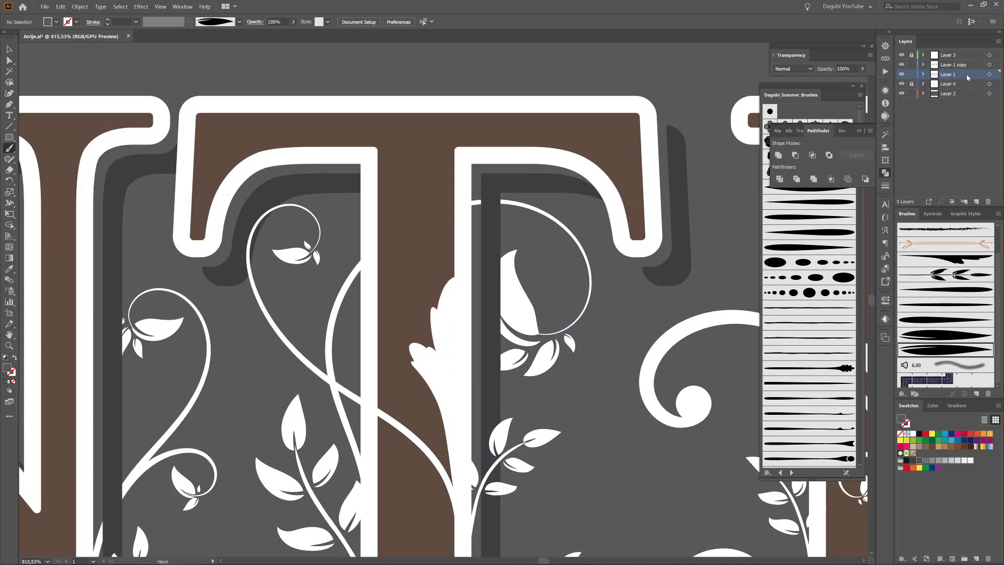
left_click_drag(969, 89, 969, 89)
Fill the background rectangle on Layer 2 with a white-to-black radial gradient
left_click(992, 93)
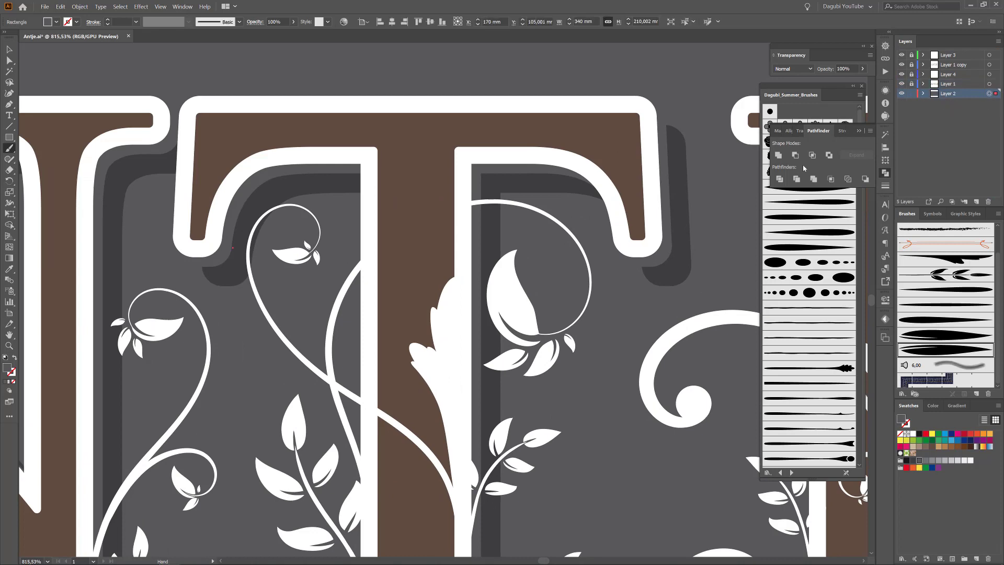
scroll(523, 270, "down", 7)
left_click_drag(585, 217, 493, 225)
scroll(493, 225, "up", 1)
scroll(493, 225, "down", 1)
left_click(957, 405)
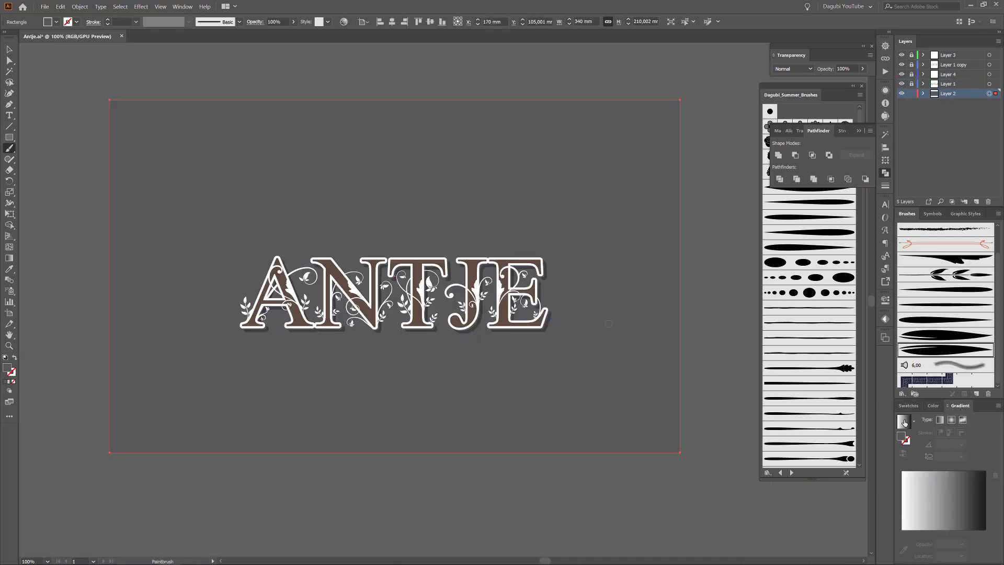
left_click(904, 423)
left_click(950, 464)
Replace the background gradient's white inner stop with medium grey at 0% and its black outer stop with dark grey
left_click(955, 534)
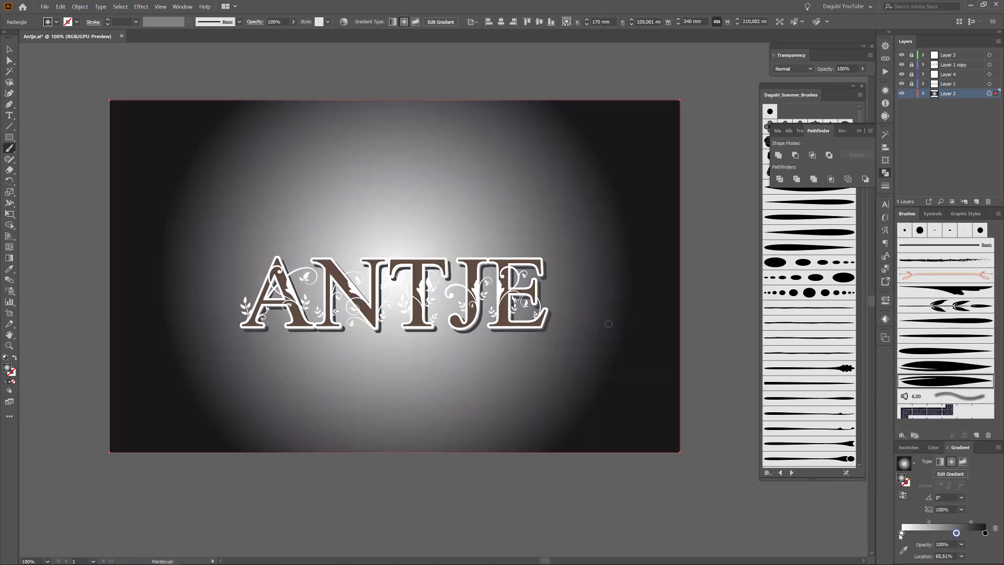
left_click_drag(901, 533, 903, 554)
left_click_drag(954, 533, 886, 536)
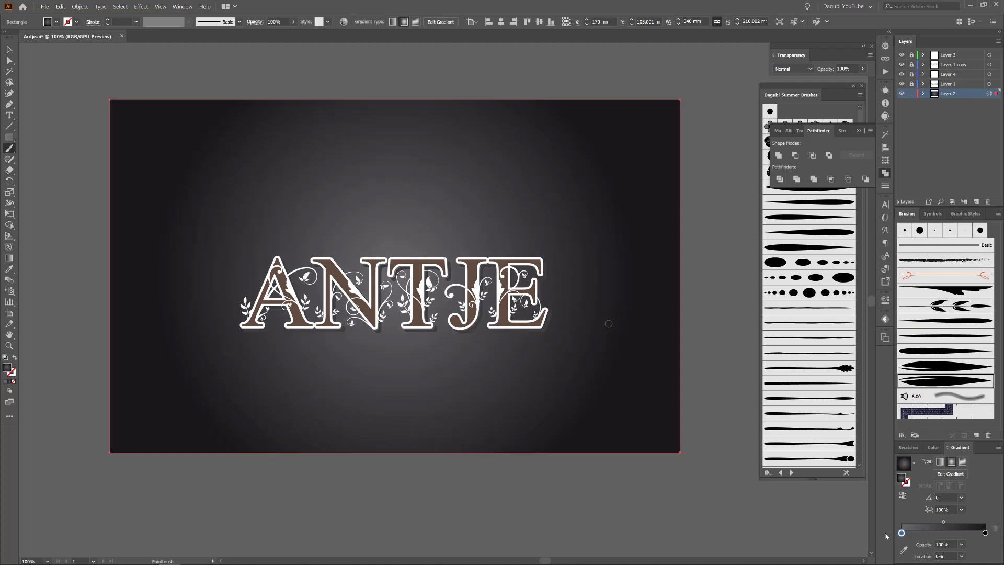
left_click(985, 533)
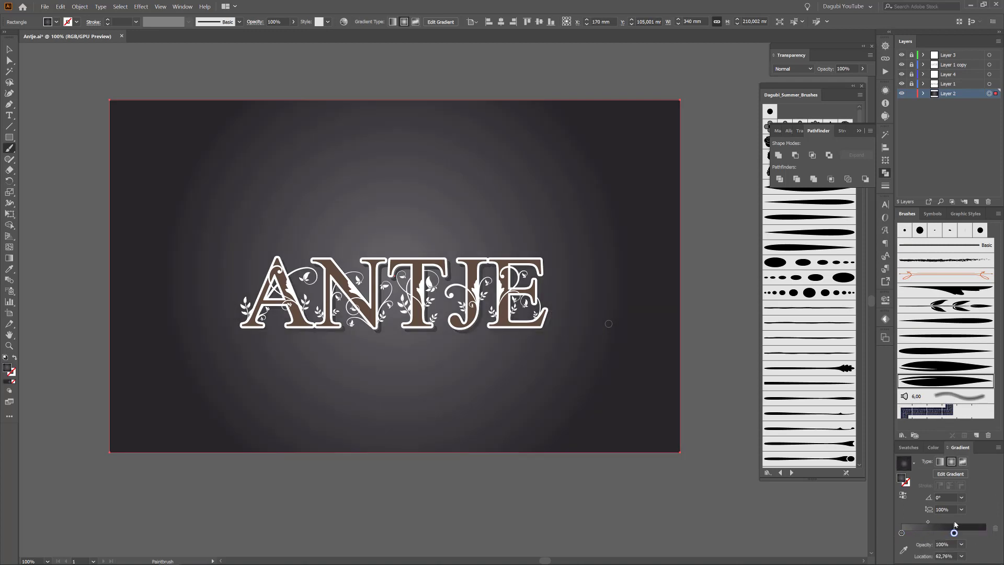
left_click_drag(944, 523, 994, 536)
Flatten the background's radial gradient into a wide ellipse with a 68.6% aspect ratio
left_click(9, 258)
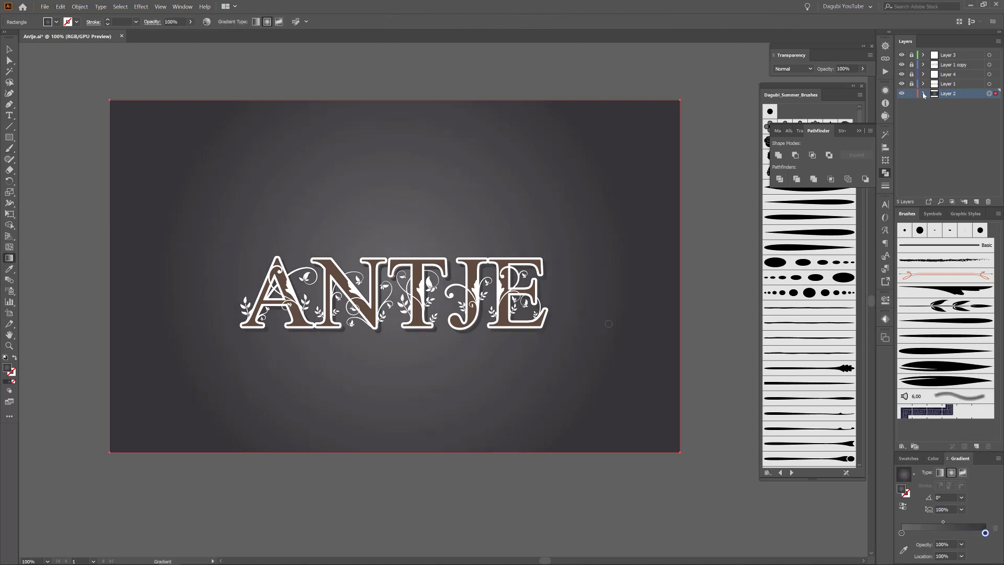
scroll(396, 75, "up", 2)
left_click_drag(396, 76, 397, 150)
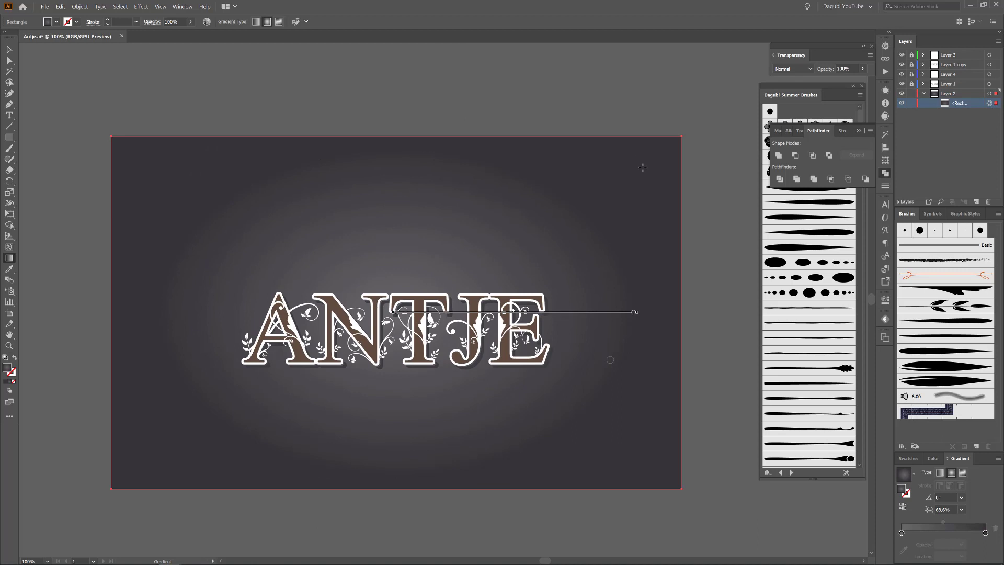
Draw a circle about 56.6 mm in diameter above the lettering on Layer 2
left_click(10, 137)
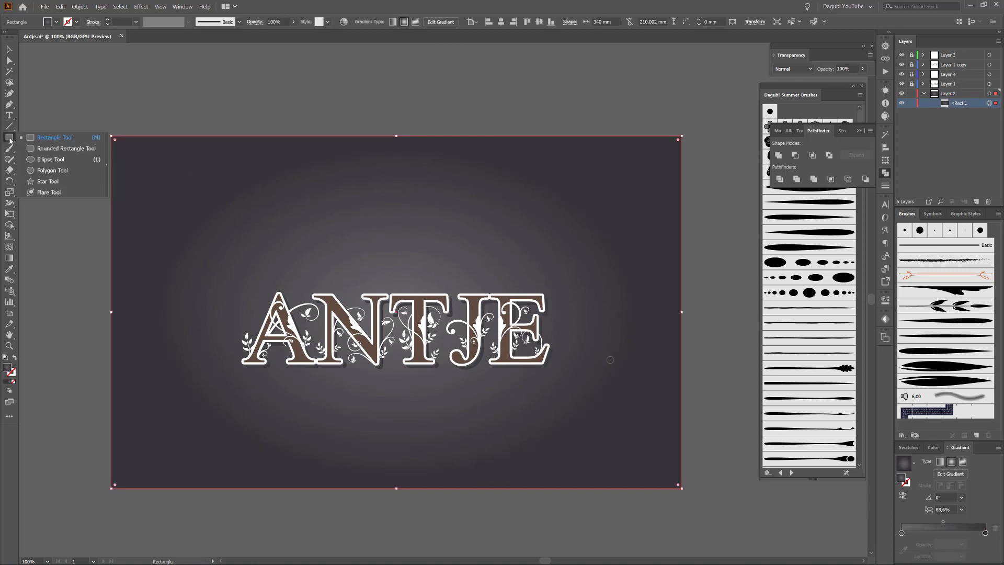
left_click(53, 162)
left_click_drag(391, 178, 457, 272)
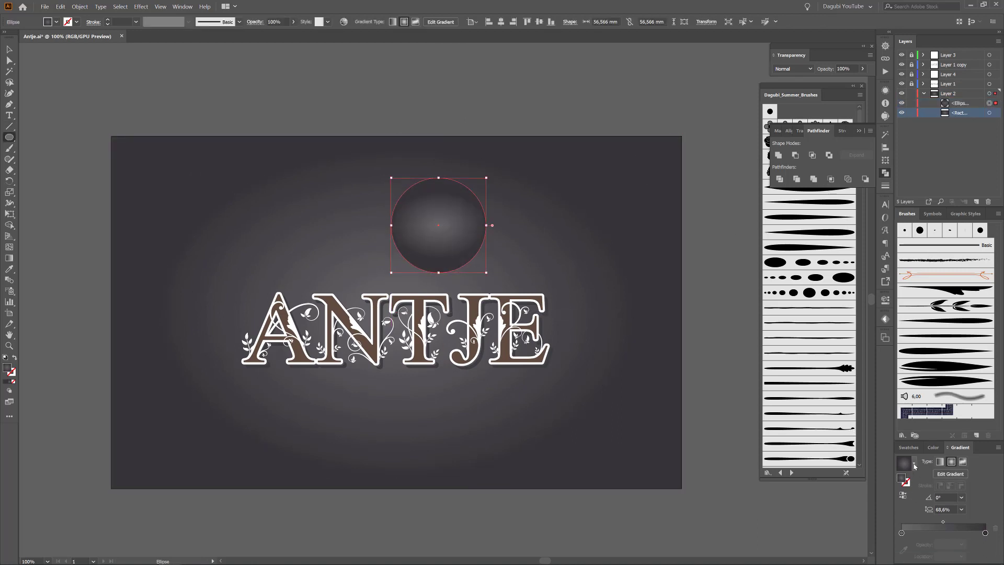
Fill the circle with a reversed white-to-black radial gradient, dark in the centre, and set its blending mode to Multiply
left_click(913, 465)
left_click(898, 477)
left_click(951, 462)
left_click(903, 495)
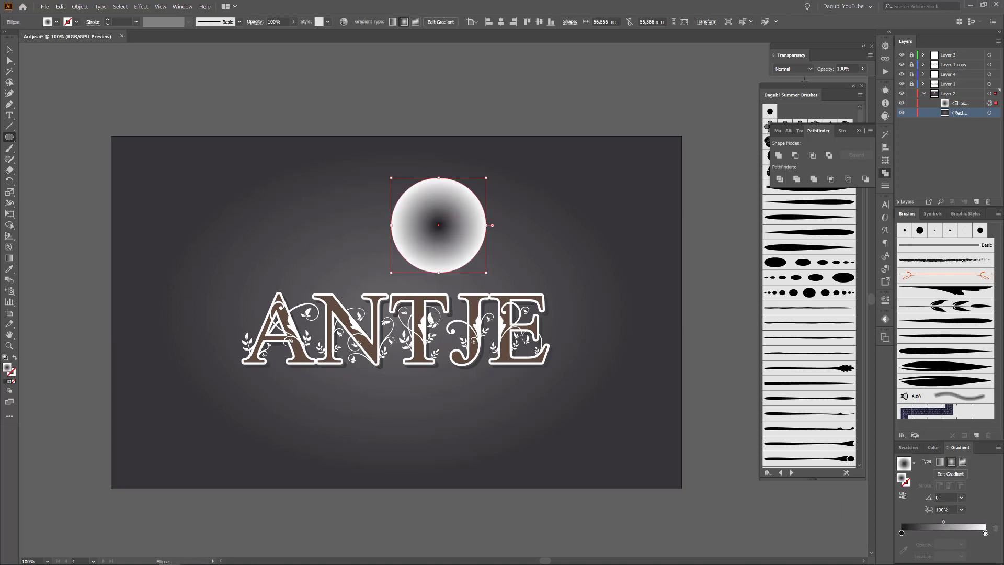
left_click(793, 68)
left_click(791, 103)
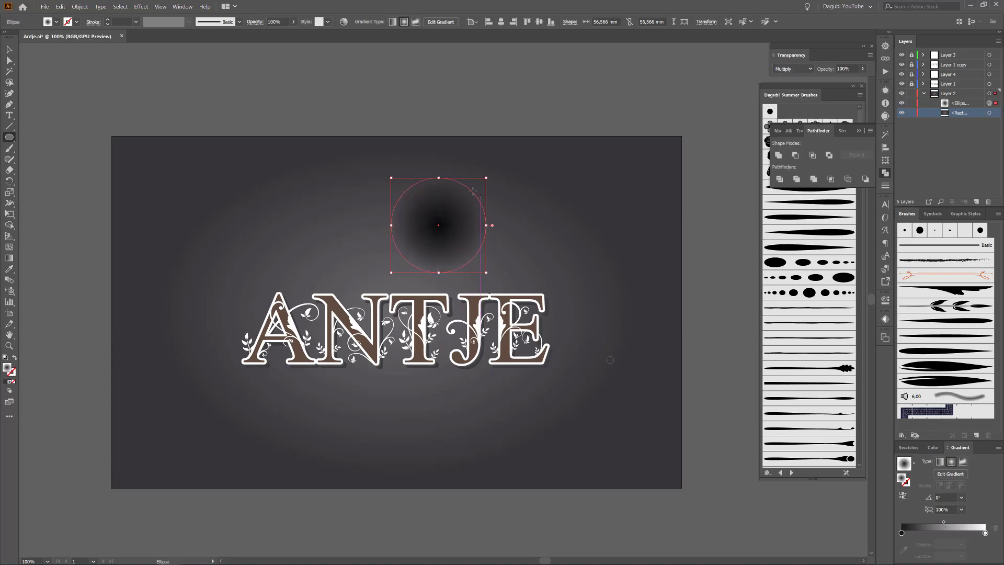
Flatten the circle to an ellipse about 12.3 mm high and centre it horizontally beneath the lettering
left_click_drag(473, 189, 473, 255)
left_click(500, 21)
left_click(539, 21)
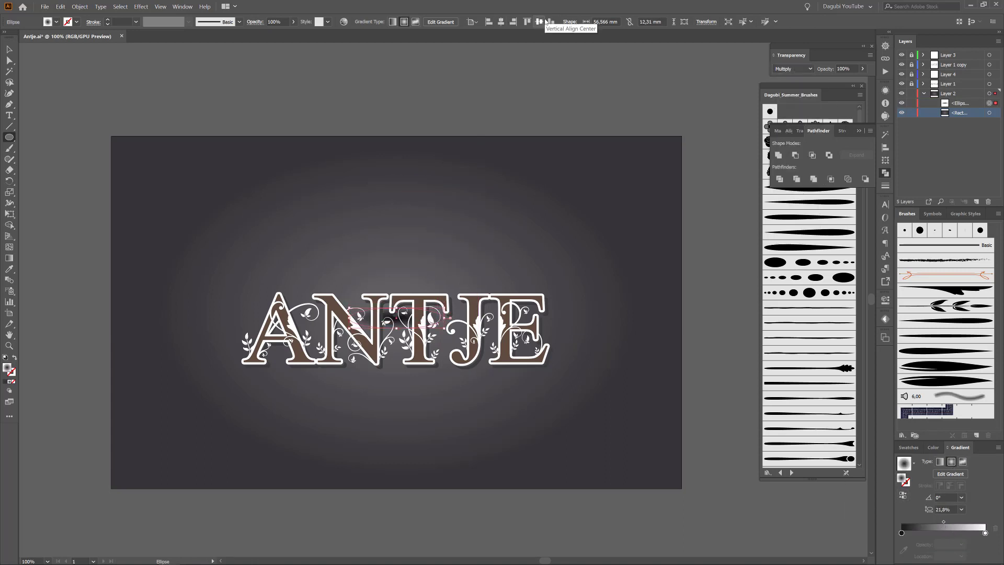
key("ctrl+z")
Widen the ellipse to about 182.5 mm, matching the lettering, and adjust its height to about 14.2 mm
left_click_drag(444, 401, 550, 400)
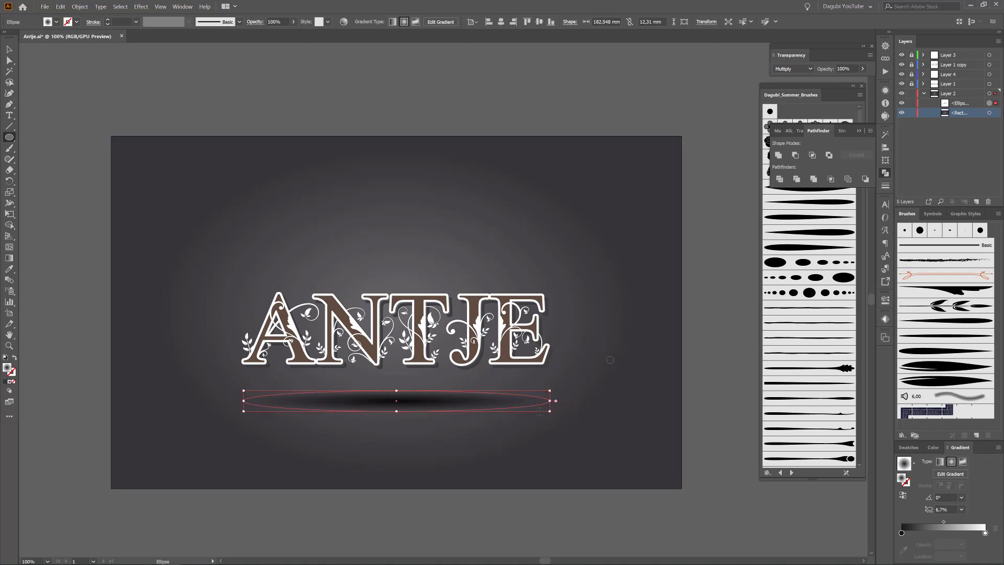
left_click_drag(396, 411, 396, 414)
key("Up")
key("Up")
key("Up")
key("Up")
key("Up")
key("Up")
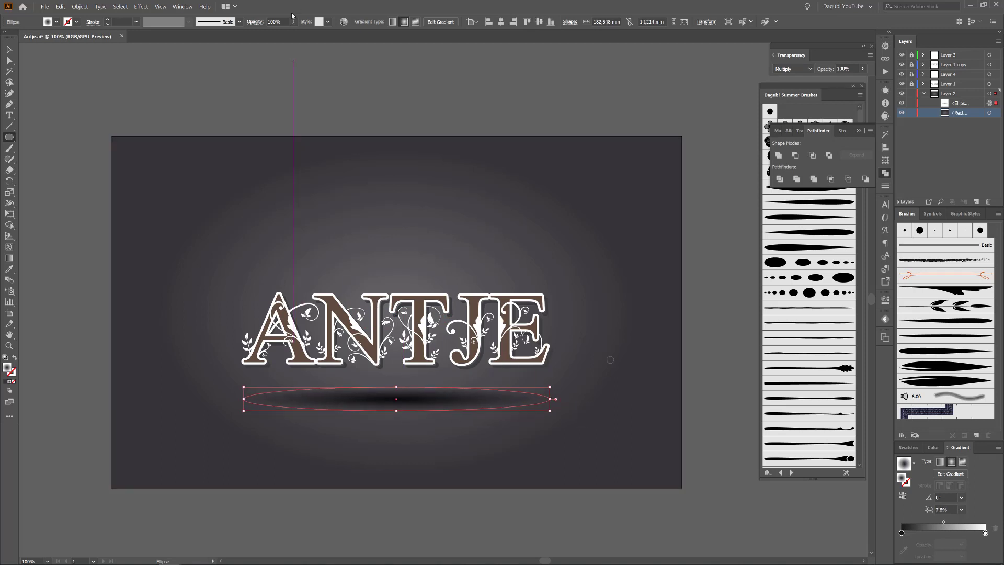
Set the shadow ellipse's opacity to 48% and stretch it to about 16.8 mm high
left_click(293, 21)
left_click_drag(293, 33, 274, 34)
left_click(746, 65)
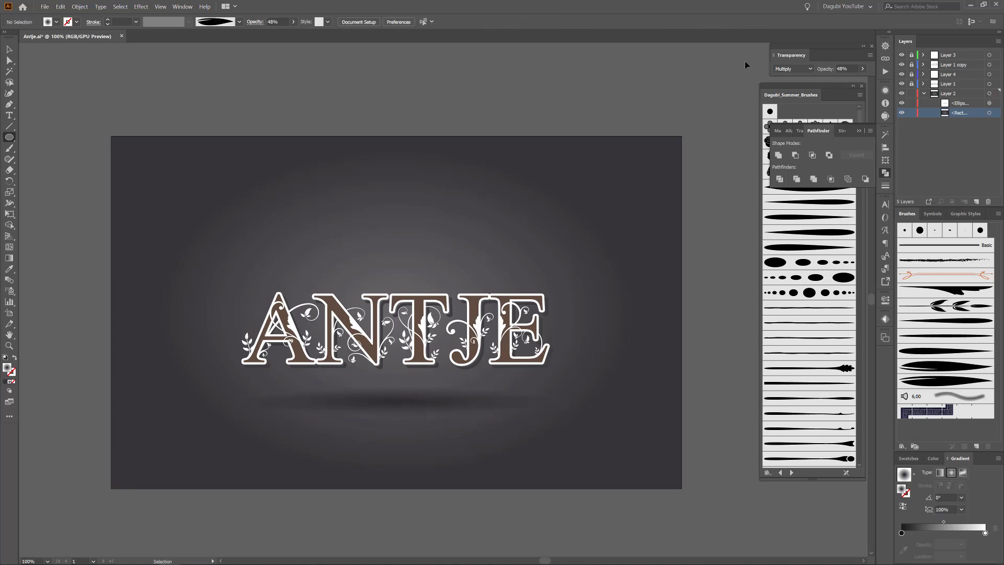
Unlock all layers, select the lettering, ornaments and shadow ellipse, and move them down about 10.6 mm
left_click(989, 103)
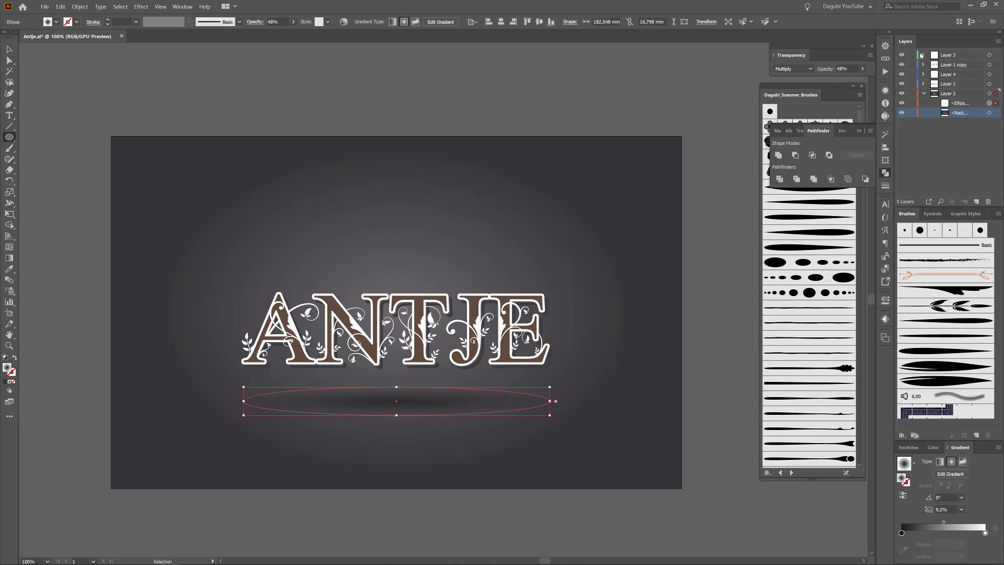
key("ctrl+alt+2")
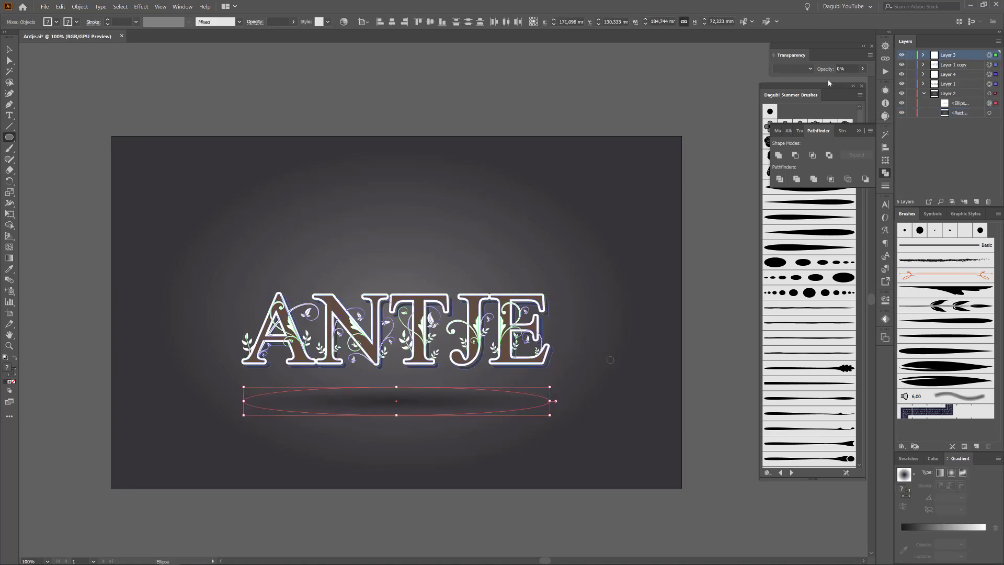
key("shift+Down")
key("shift+Down")
key("shift+Down")
Set the opacity of the shadow ellipse beneath the lettering to 70%
left_click(989, 103)
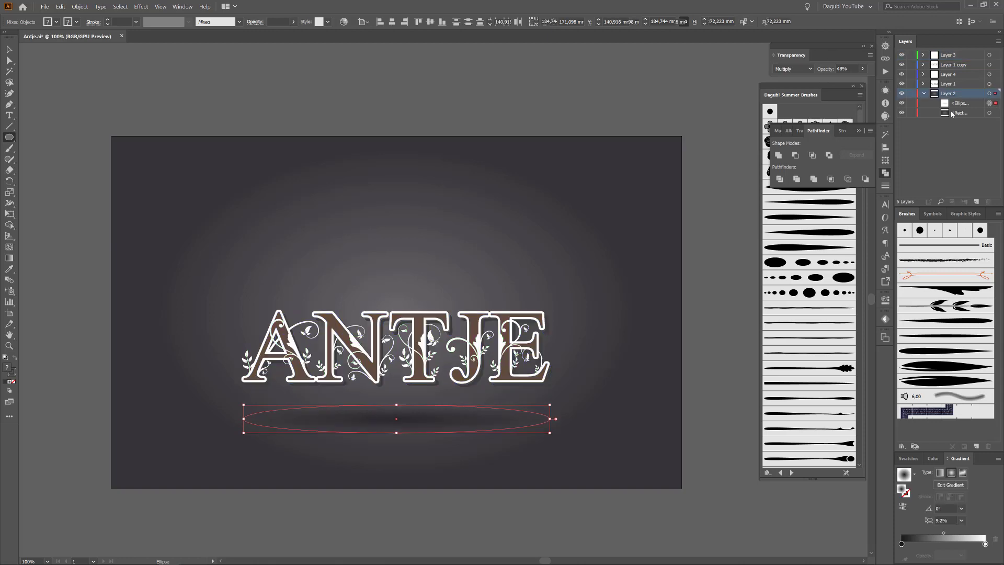
left_click(293, 22)
left_click_drag(276, 33, 282, 32)
Set the outer colour of the background rectangle's radial gradient to dark grey RGB 62, 61, 64
left_click(672, 151)
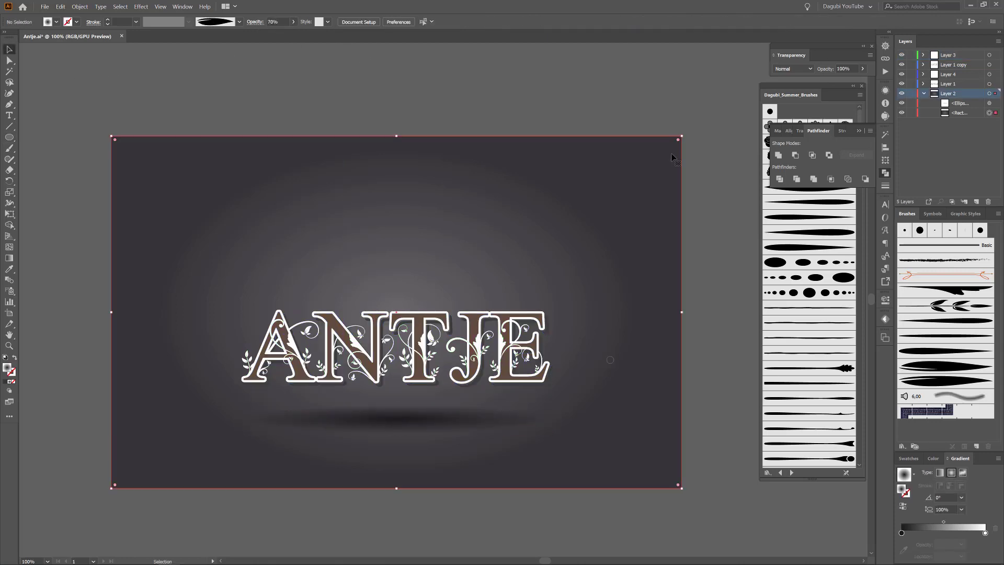
double_click(985, 532)
left_click(867, 463)
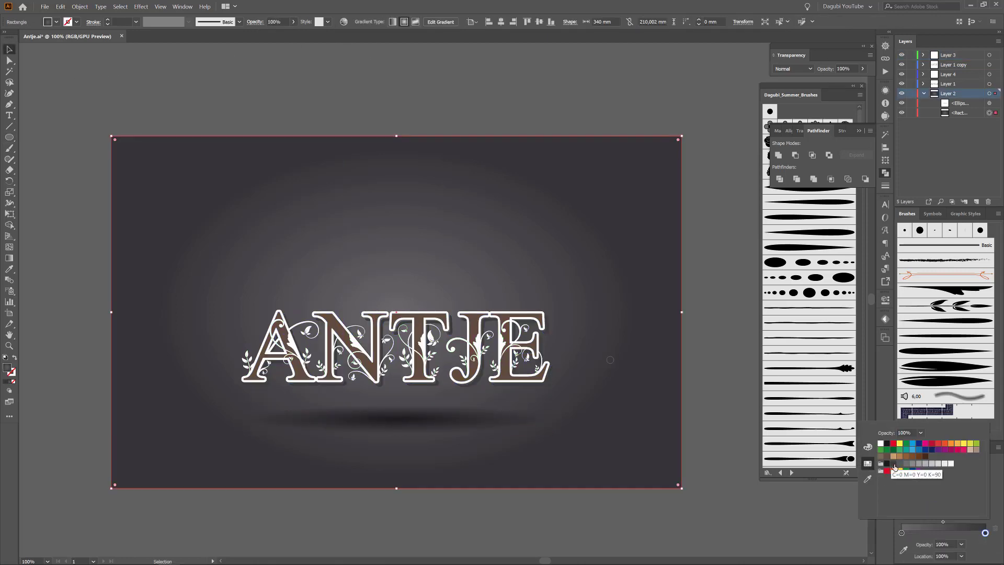
left_click(887, 464)
left_click(892, 464)
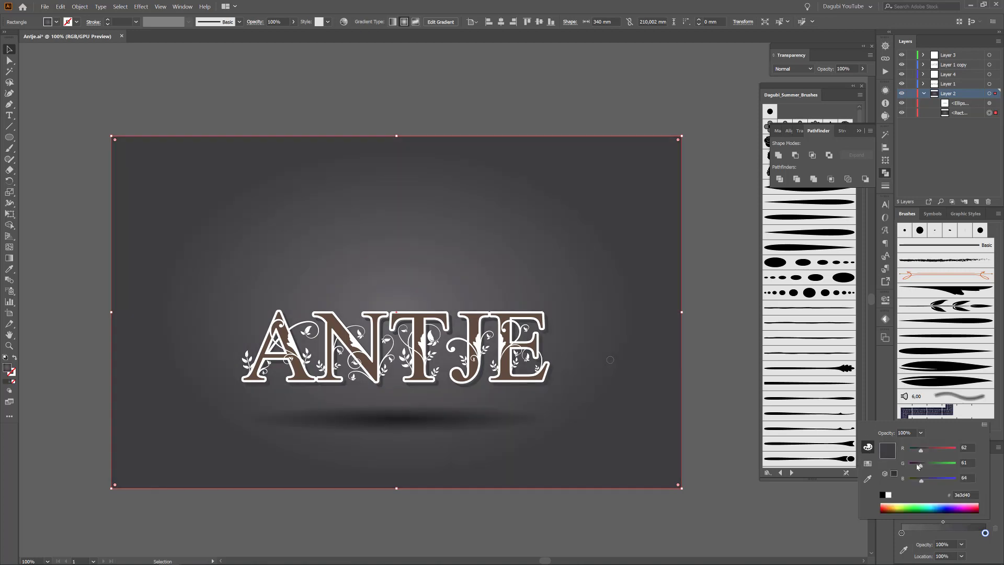
left_click(997, 484)
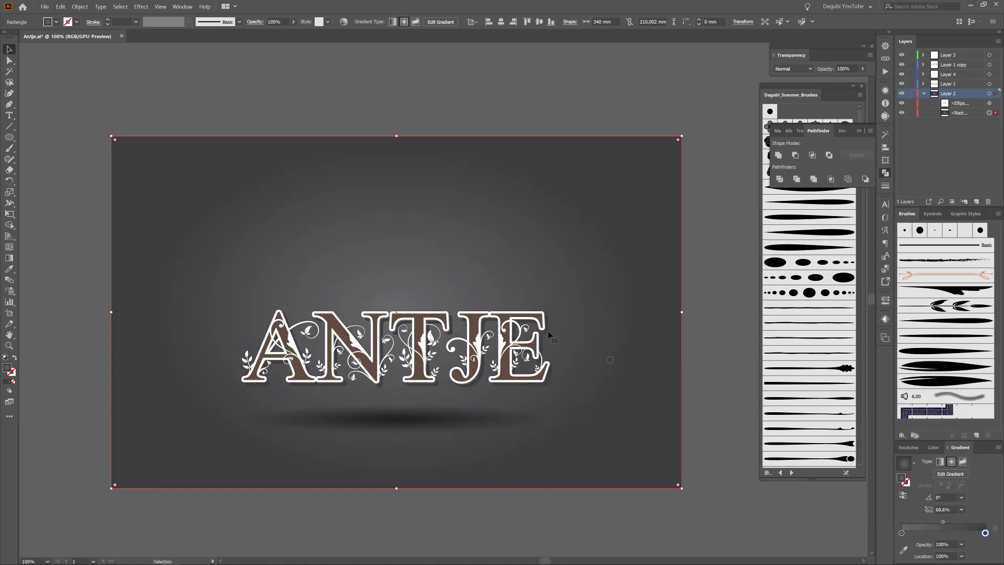
Recolor the background gradient, lowering the brightness of its darker outer colour to 17%
left_click(343, 21)
left_click(681, 267)
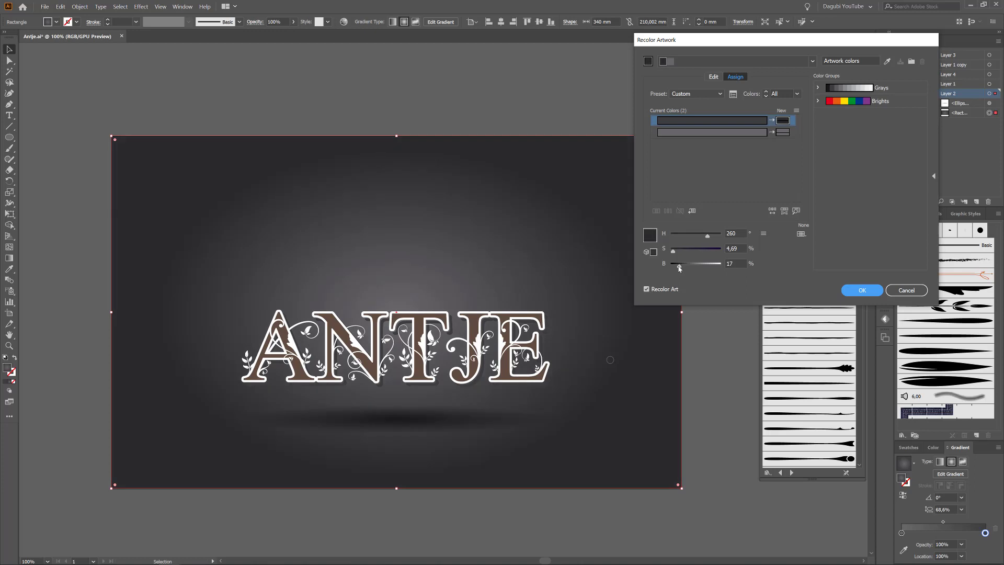
left_click(861, 291)
Lock the existing layers, add a new layer directly above background Layer 2, and choose a tapered brush for the Paintbrush
left_click(923, 94)
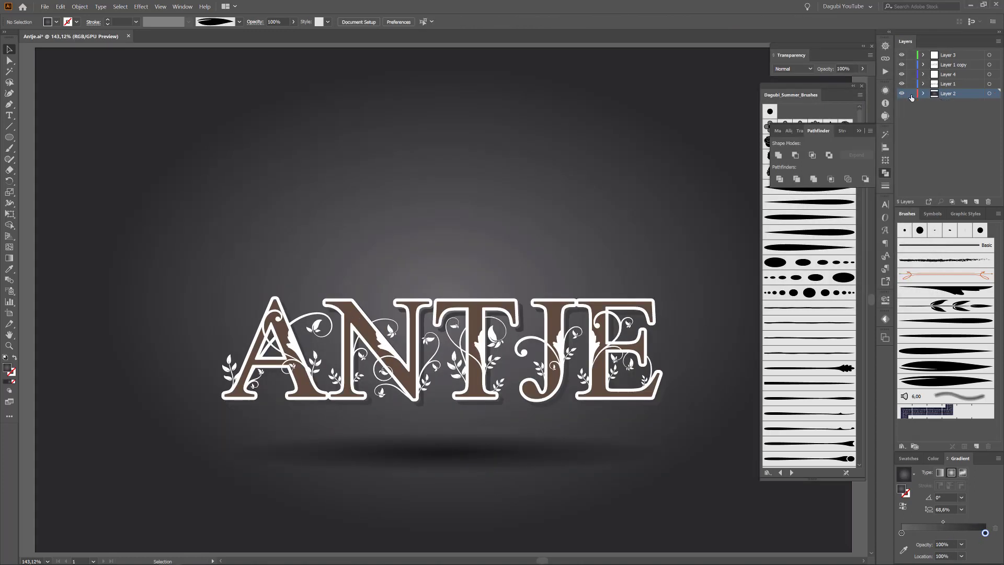
left_click(975, 201)
left_click(13, 150)
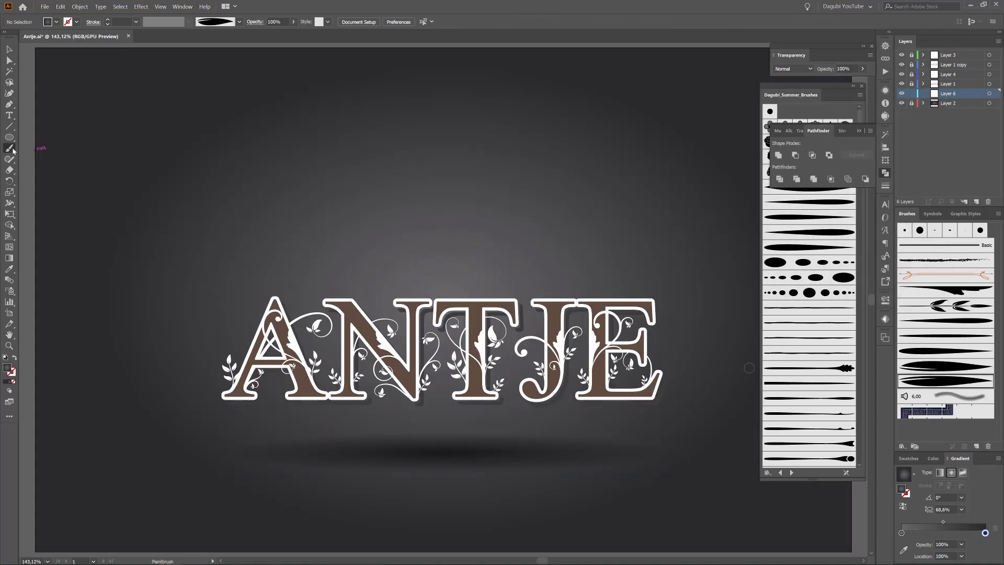
left_click(934, 355)
Paint a tall S-shaped curl about 42.6 × 69.7 mm above the lettering, make it white, and rotate it slightly clockwise
scroll(527, 212, "up", 3)
scroll(476, 239, "up", 1)
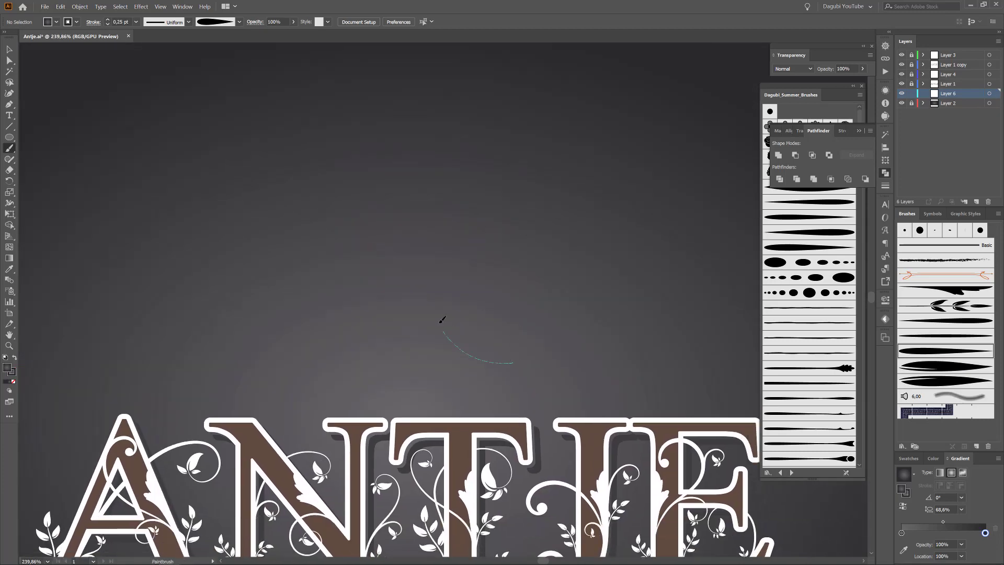
left_click_drag(346, 137, 391, 137)
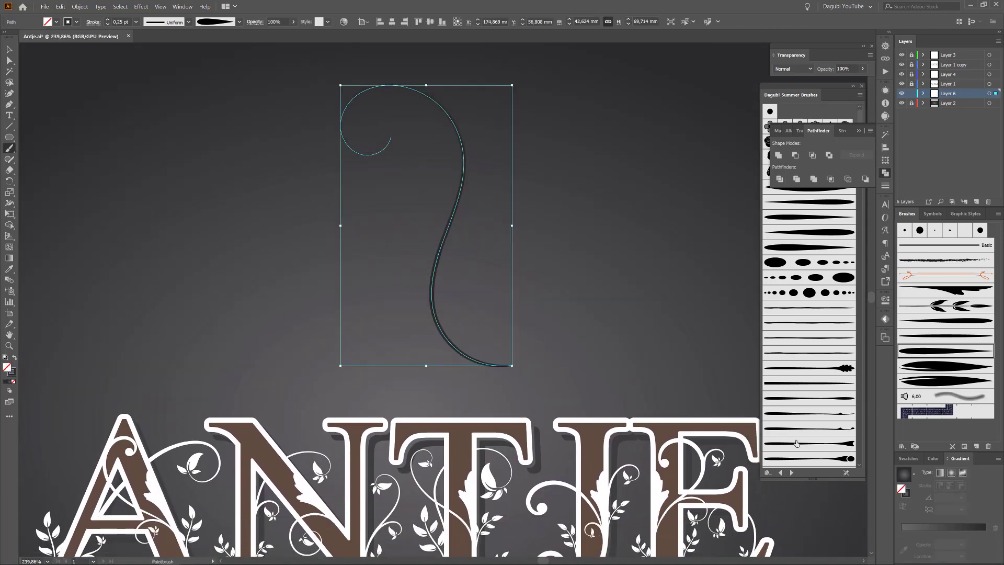
left_click_drag(516, 372, 489, 395)
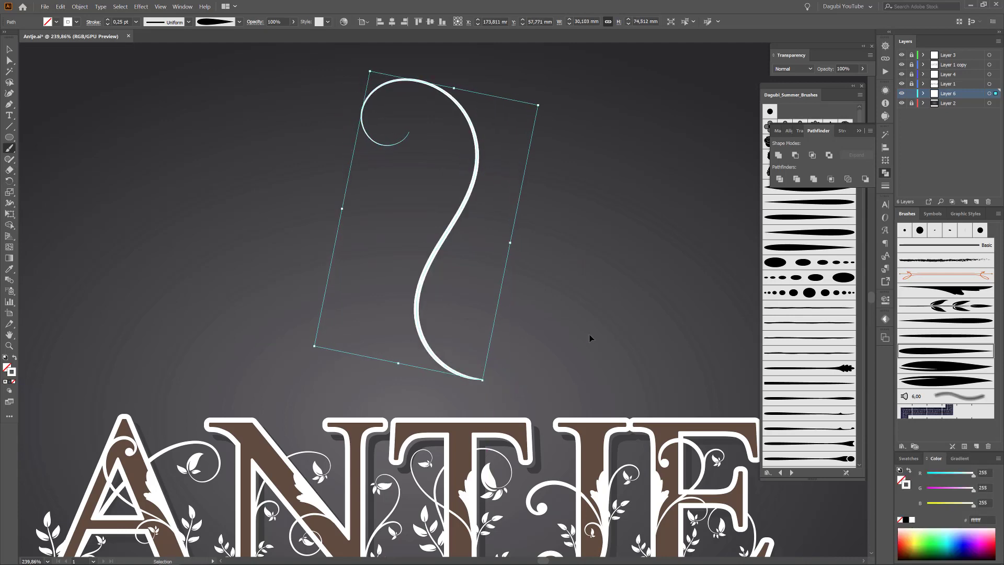
left_click(591, 339, "ctrl")
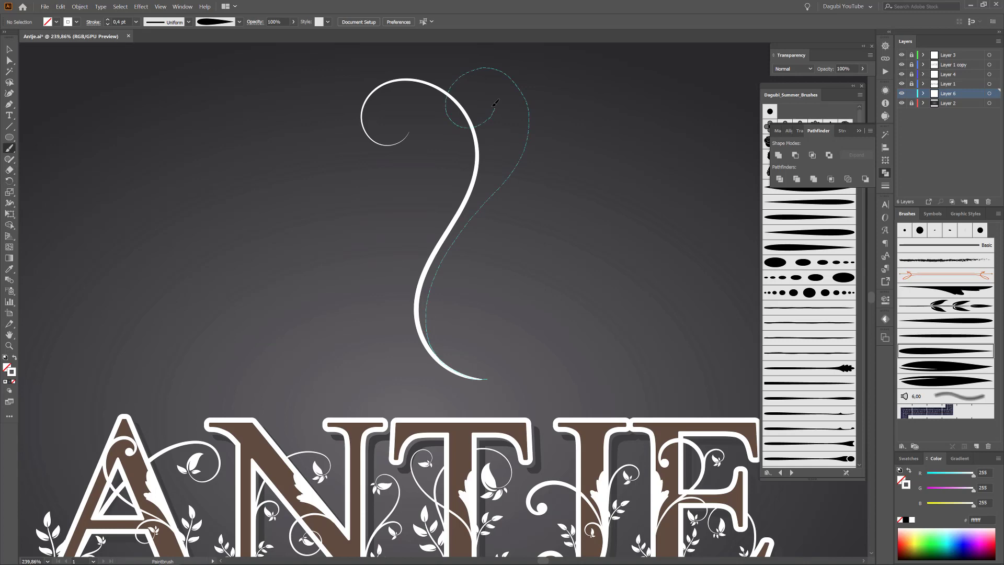
Paint two more white S-shaped curls with a 0.4 pt stroke, rising from the base of the first curl
left_click_drag(495, 103, 494, 104)
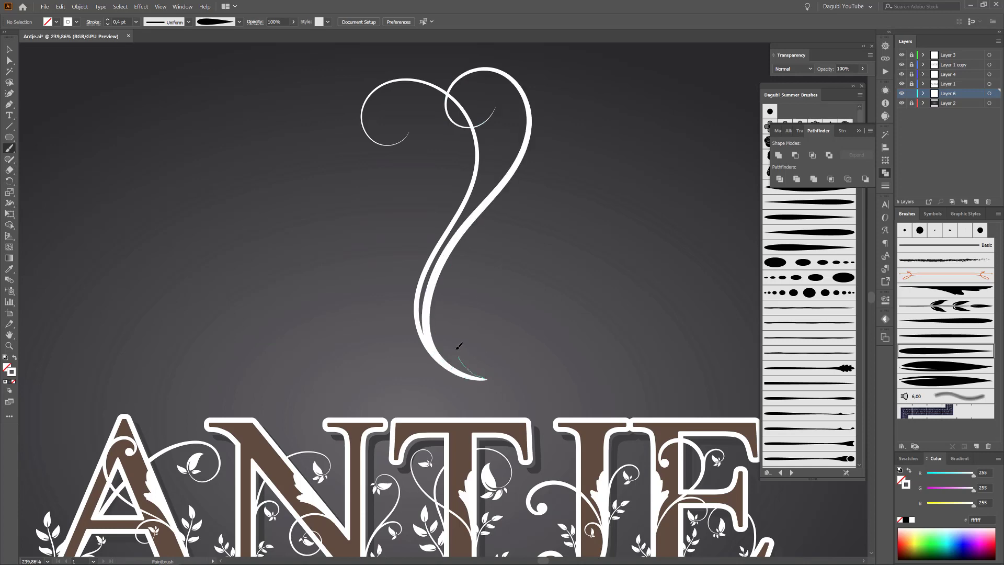
left_click_drag(417, 197, 417, 198)
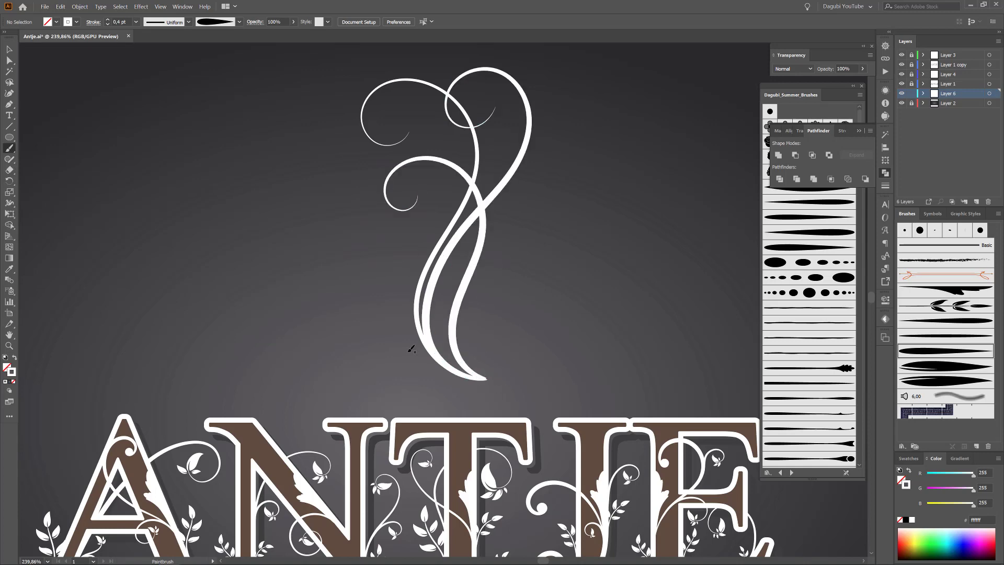
key("v")
left_click(300, 284)
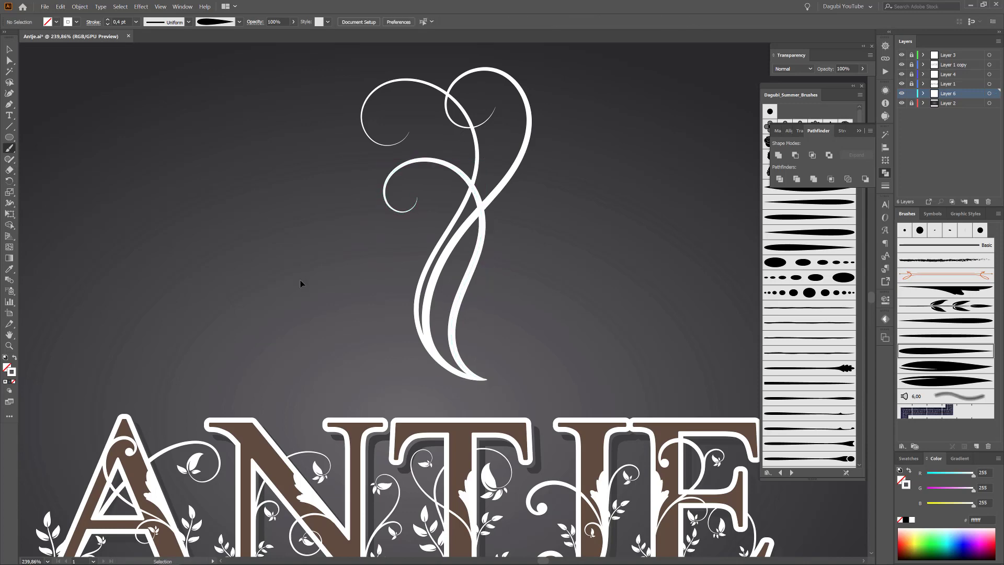
Set the brush stroke to 0.2 pt and paint two curls arching from the shared base over to the right
left_click(107, 25)
left_click_drag(521, 226, 488, 277)
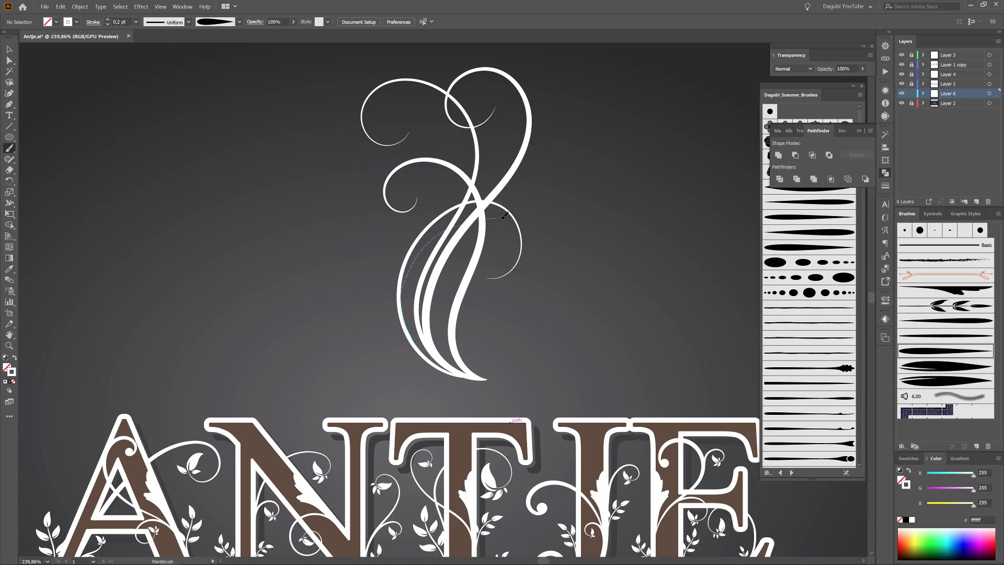
left_click_drag(530, 313, 495, 317)
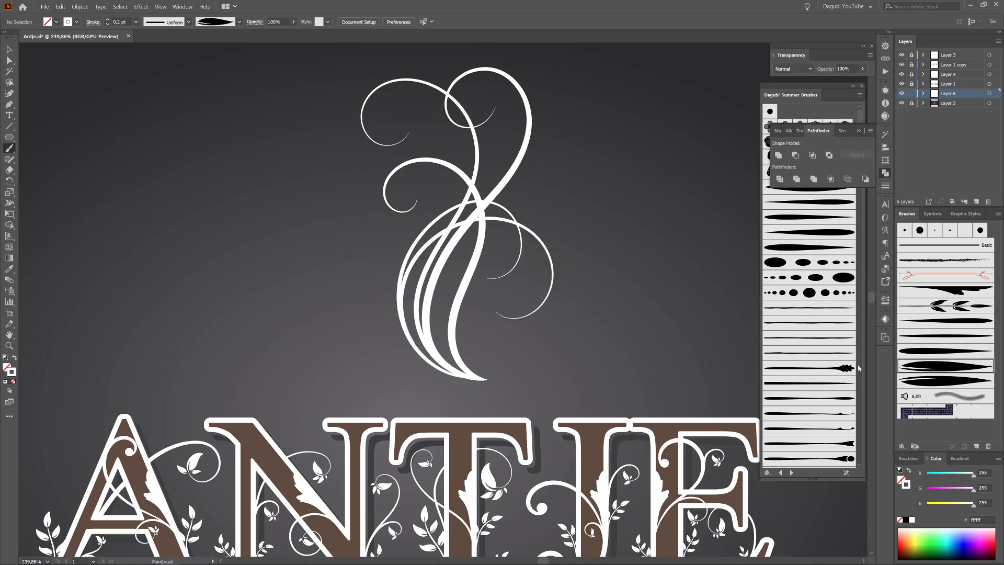
Paint a leaf pair at the tip of the upper-left curl, set its stroke to 1 pt, and align it with the stem
scroll(397, 117, "up", 5)
left_click(468, 299, "ctrl")
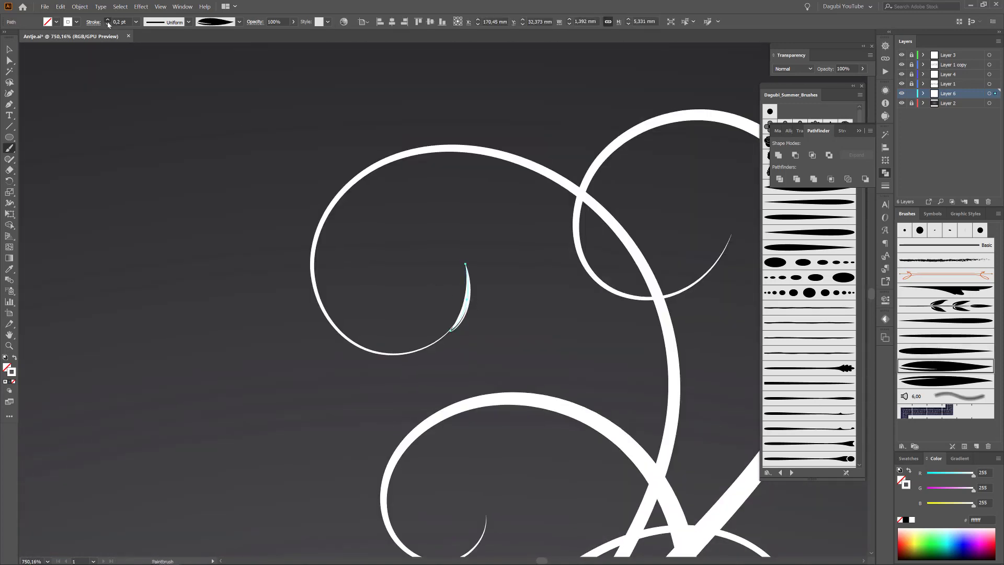
left_click(108, 20)
left_click_drag(473, 307, 531, 291)
scroll(448, 311, "up", 5)
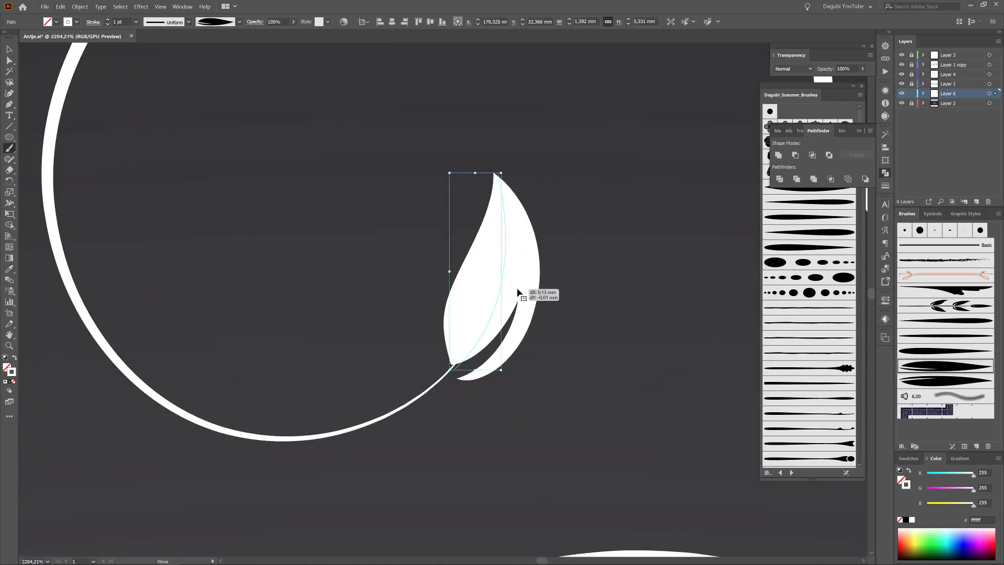
left_click(657, 385, "ctrl")
scroll(405, 423, "down", 8)
left_click_drag(499, 336, 499, 337)
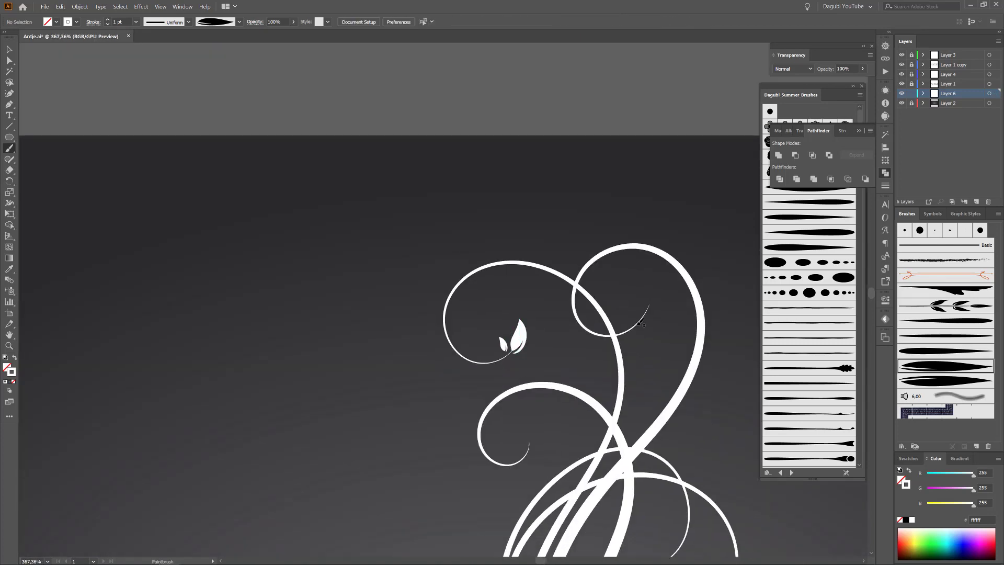
Paint 1 pt leaves at the tips of the upper-right curl and the middle-left curl
left_click_drag(636, 326, 653, 269)
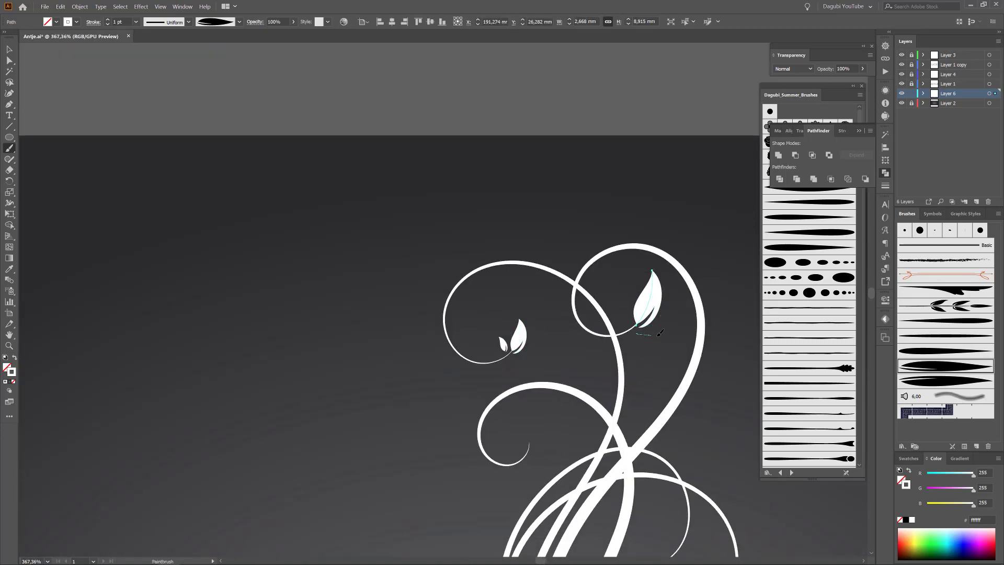
left_click_drag(660, 333, 661, 335)
mouse_move(522, 454)
left_mouse_down()
mouse_move(536, 418)
mouse_move(544, 464)
mouse_move(504, 402)
mouse_move(506, 383)
left_mouse_up()
Paint clusters of large and small 1 pt leaves at the tips of the two lower-right curls
scroll(568, 464, "down", 5)
scroll(568, 463, "right", 4)
scroll(560, 466, "up", 5)
left_click_drag(432, 149, 611, 244)
mouse_move(678, 281)
left_mouse_down()
mouse_move(564, 316)
mouse_move(487, 299)
left_mouse_up()
left_click_drag(617, 339, 623, 341)
left_click(681, 341, "ctrl")
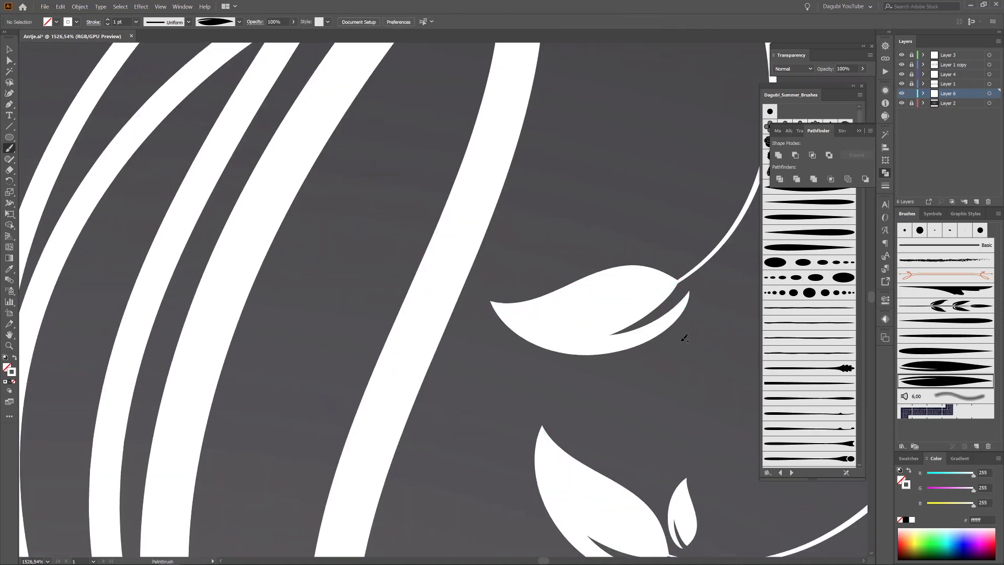
scroll(568, 334, "down", 5)
scroll(617, 348, "down", 2)
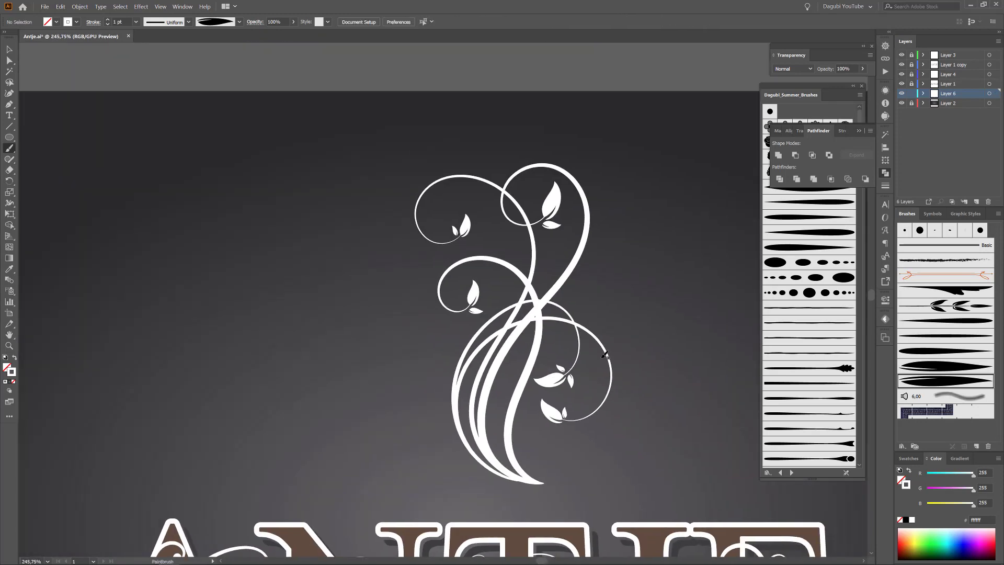
Paint two fine 0.1 pt curls, one outside the upper-right curl and one over the upper-left curl
left_click(607, 357, "ctrl")
left_click(642, 286, "ctrl")
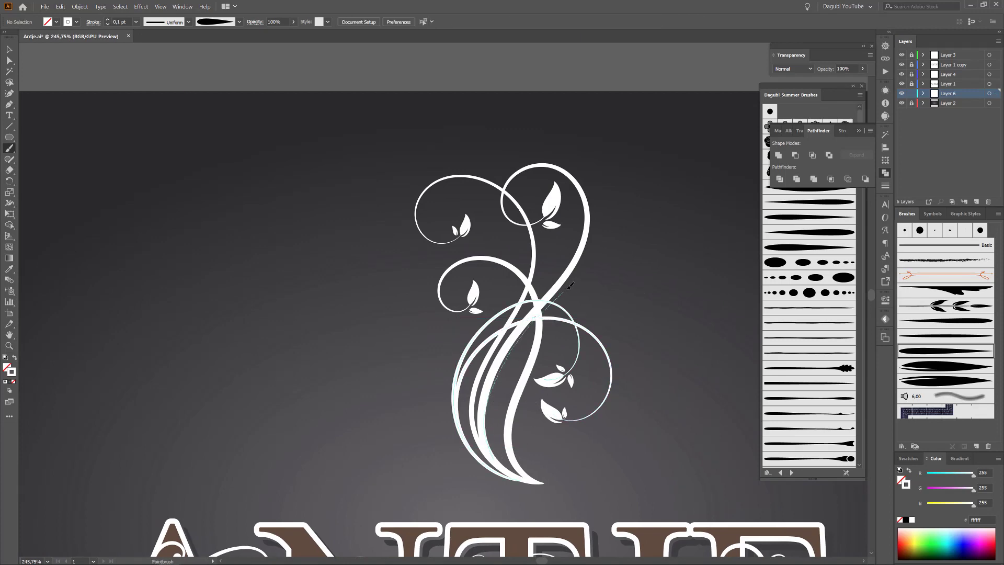
left_click_drag(557, 151, 555, 153)
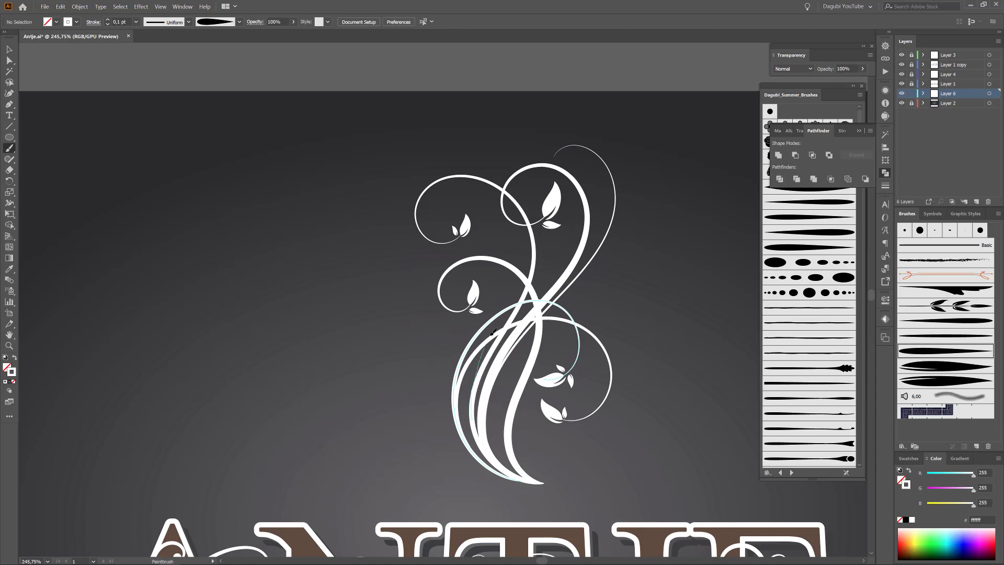
left_click_drag(464, 182, 471, 188)
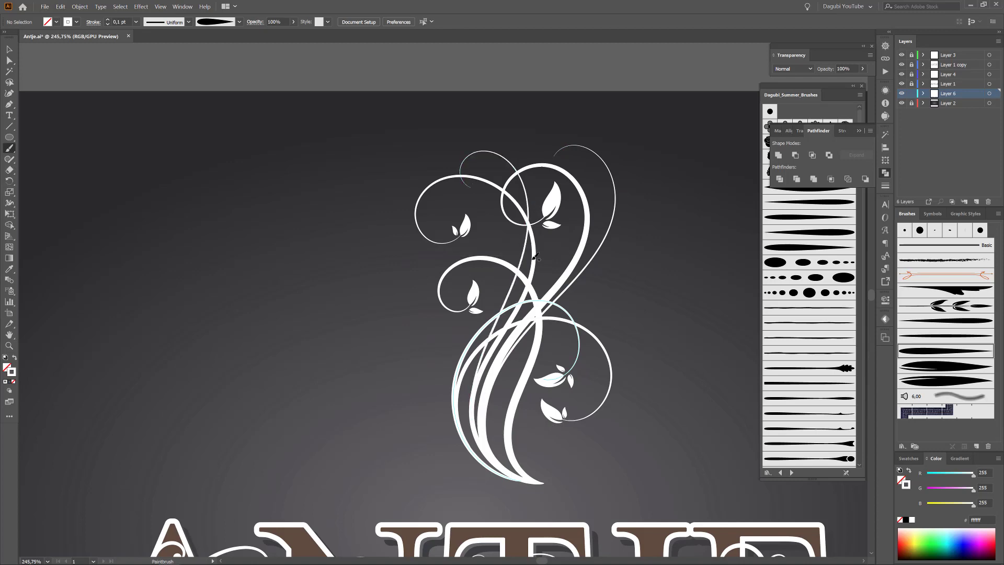
Paint a pair of small 1 pt leaves at the tip of the fine upper-left curl and align them with the stem
scroll(523, 146, "up", 5)
left_click(293, 466, "ctrl")
left_click_drag(295, 305, 346, 326)
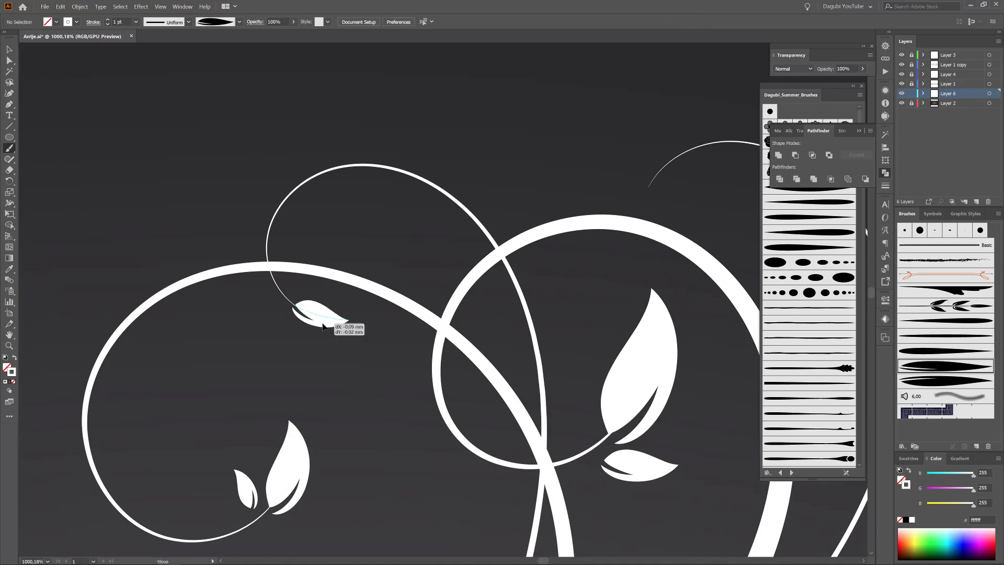
left_click_drag(277, 303, 276, 330)
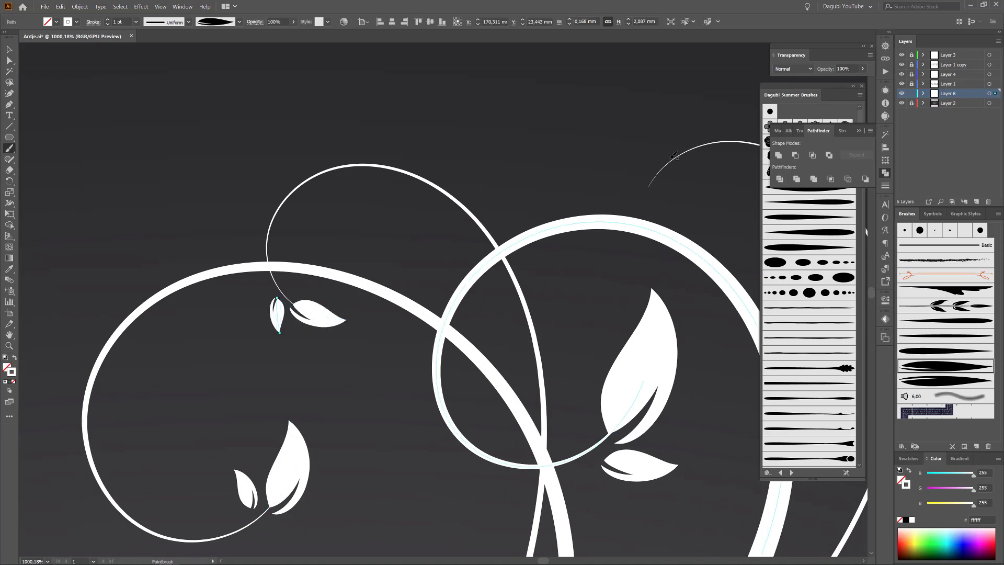
Paint three 1 pt leaves around the tip of the fine upper-right curl
left_click_drag(673, 158, 639, 206)
scroll(669, 146, "up", 4)
left_click_drag(698, 184, 732, 265)
left_click_drag(691, 154, 634, 124)
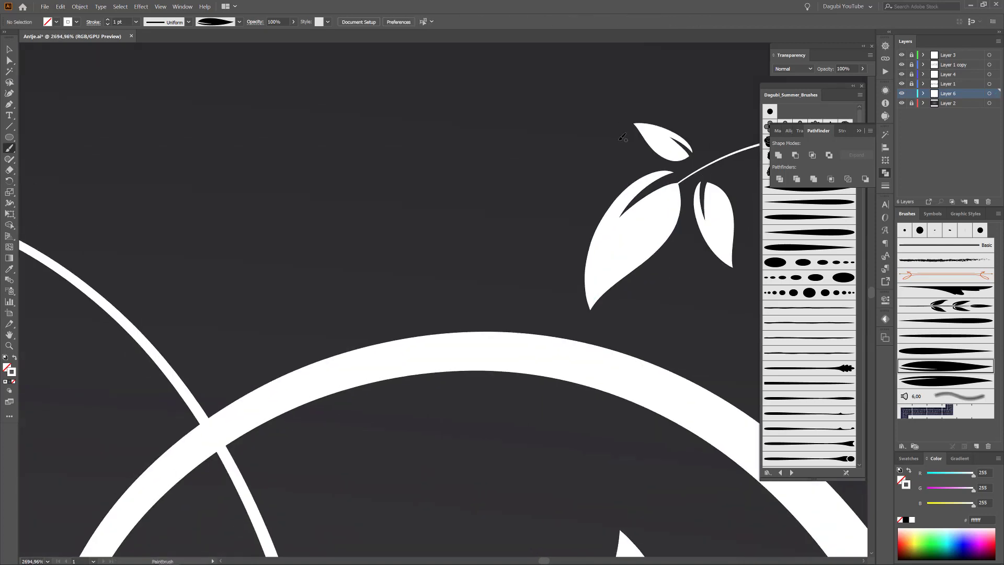
scroll(670, 268, "down", 12)
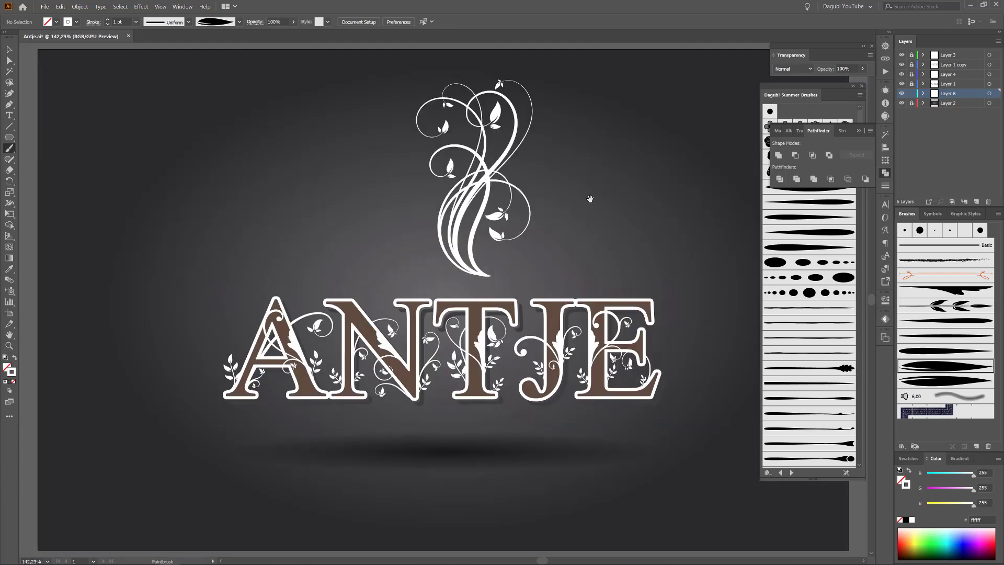
Select all artwork on Layer 6, expand its brush strokes into filled shapes, and unite them
left_click(990, 93)
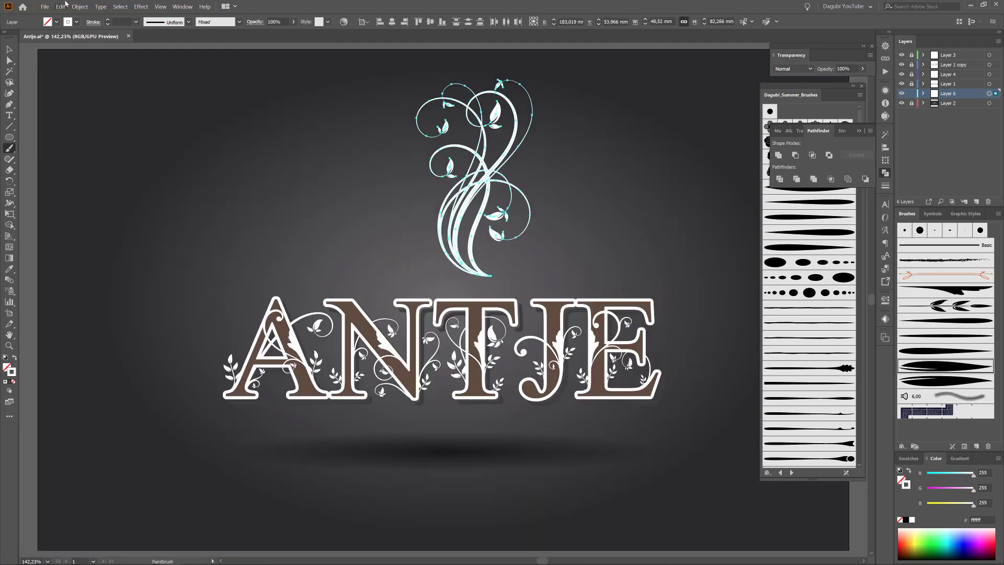
left_click(77, 7)
left_click(104, 101)
scroll(486, 84, "up", 4)
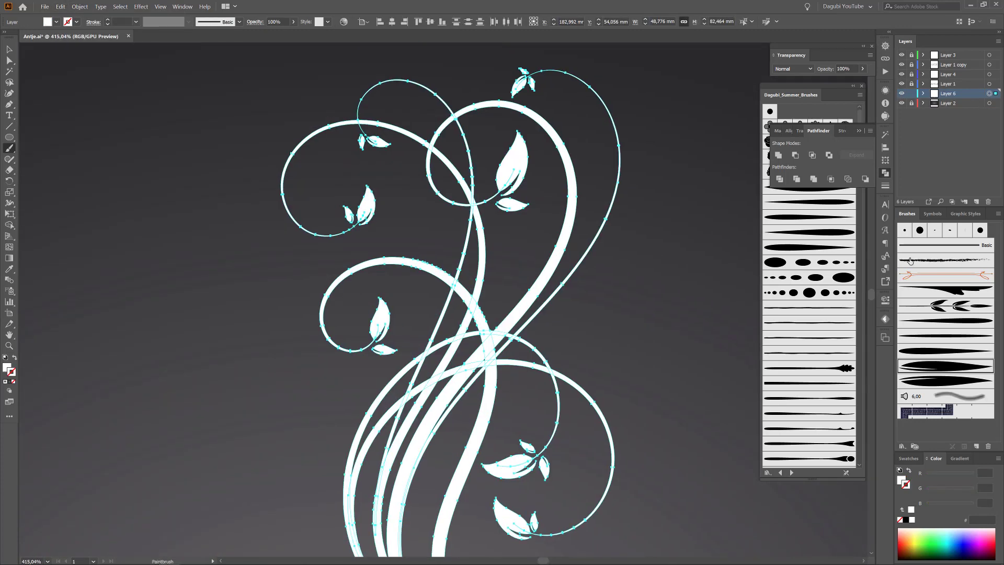
left_click(778, 155)
Fill the swirl ornament with a dark grey swatch and scale it to about 41.2 × 69.7 mm behind the letters N and T
left_click(908, 458)
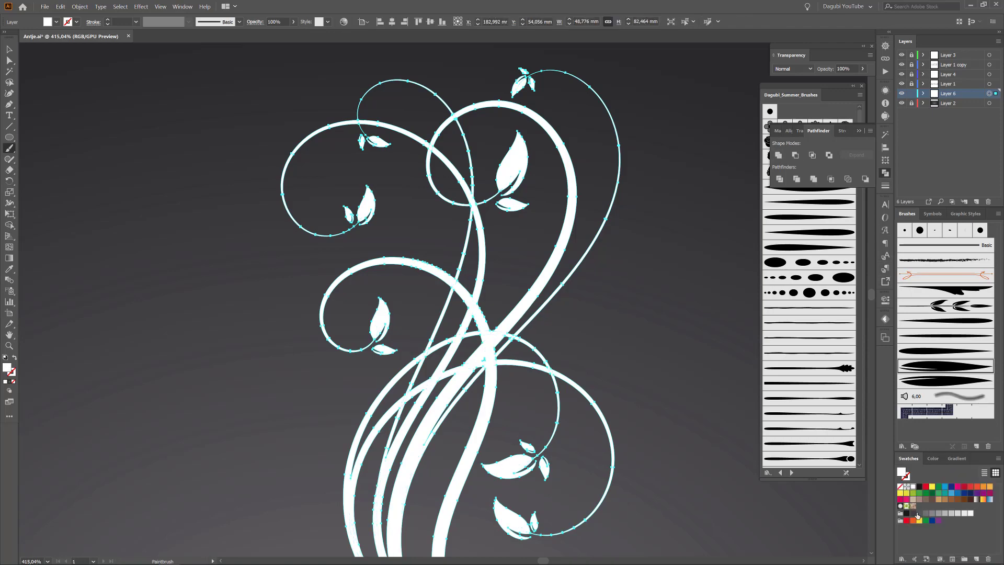
left_click(919, 513)
left_click_drag(695, 446, 491, 351)
key("v")
left_click_drag(548, 226, 525, 265)
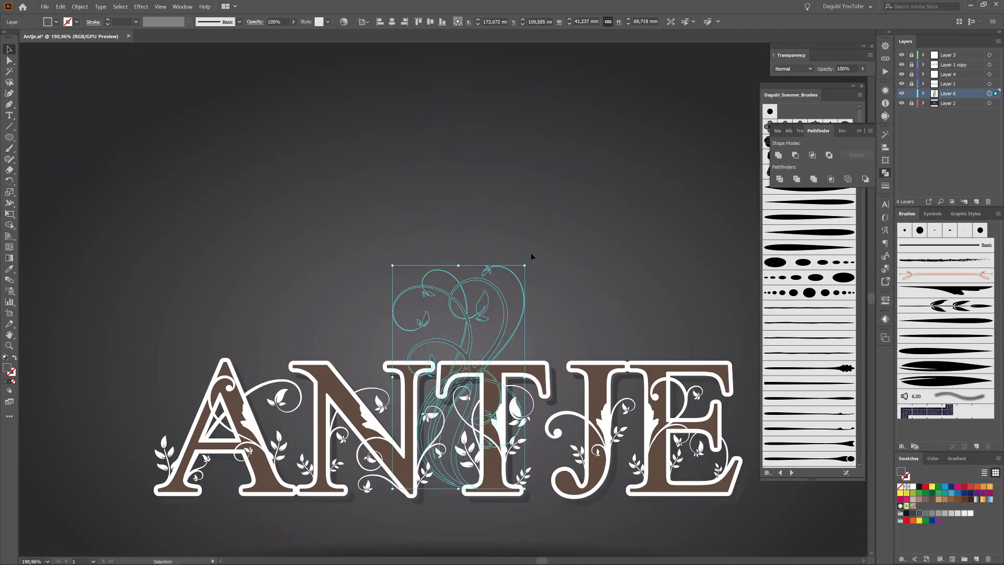
Rotate the dark grey ornament slightly counterclockwise, shift it about 4 mm right behind the T, and deselect it
left_click(160, 6)
left_click(178, 160)
left_click_drag(530, 309, 515, 328)
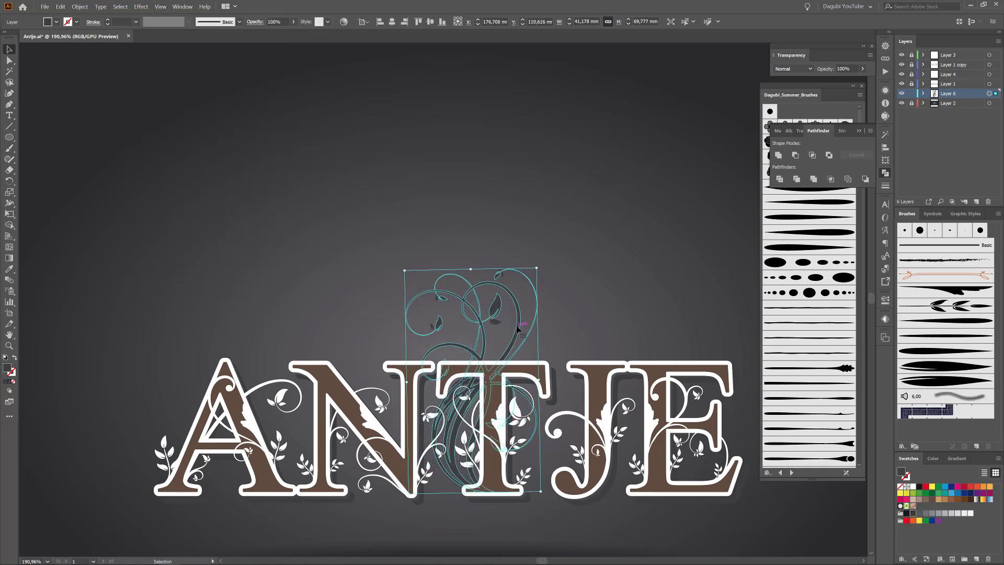
left_click(605, 224)
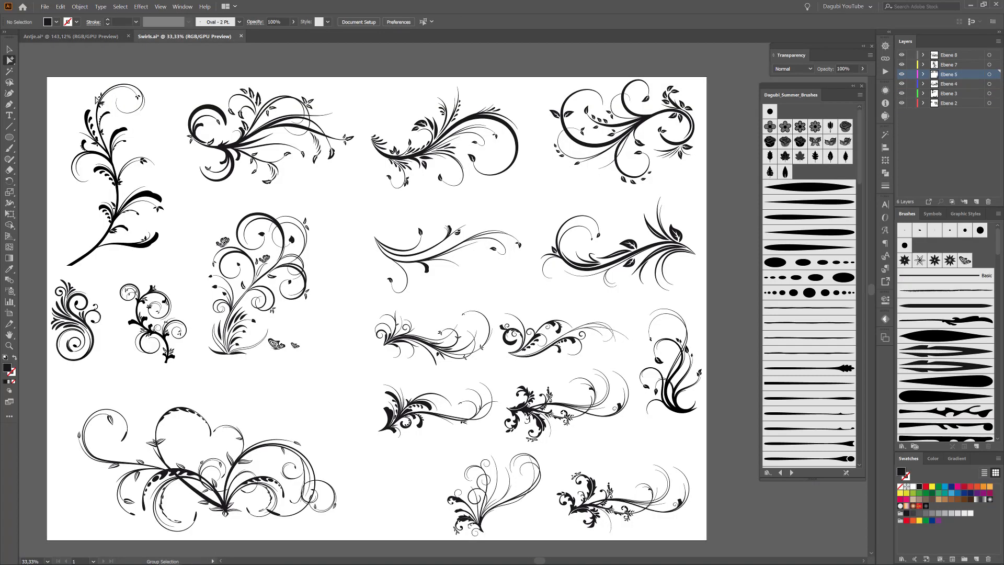
Copy the upper-right leafy swirl from Swirls.ai into Layer 6 of Antje.ai and group its paths
left_click_drag(541, 66, 700, 188)
left_click(73, 37)
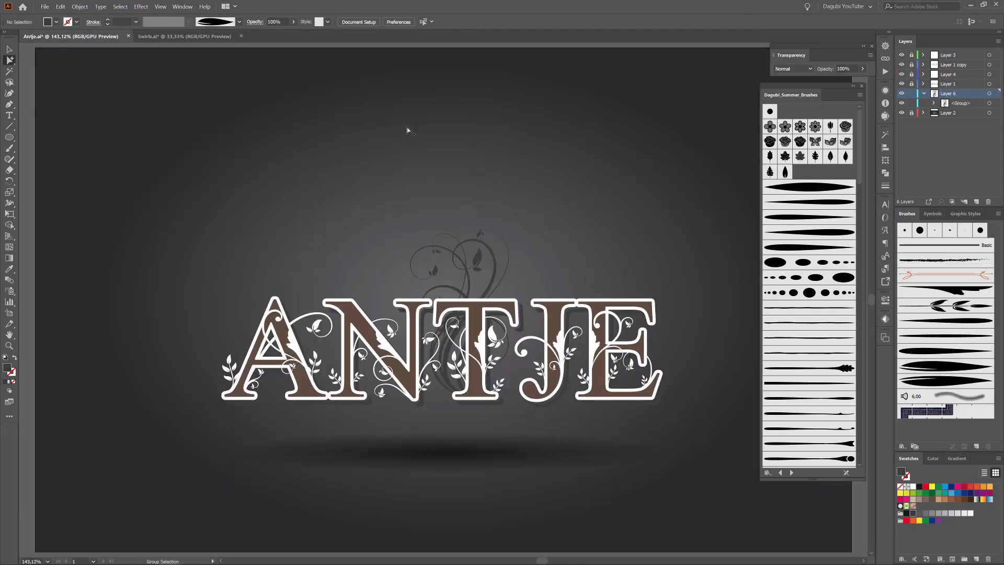
left_click(61, 7)
left_click(73, 54)
left_click(79, 7)
left_click(89, 45)
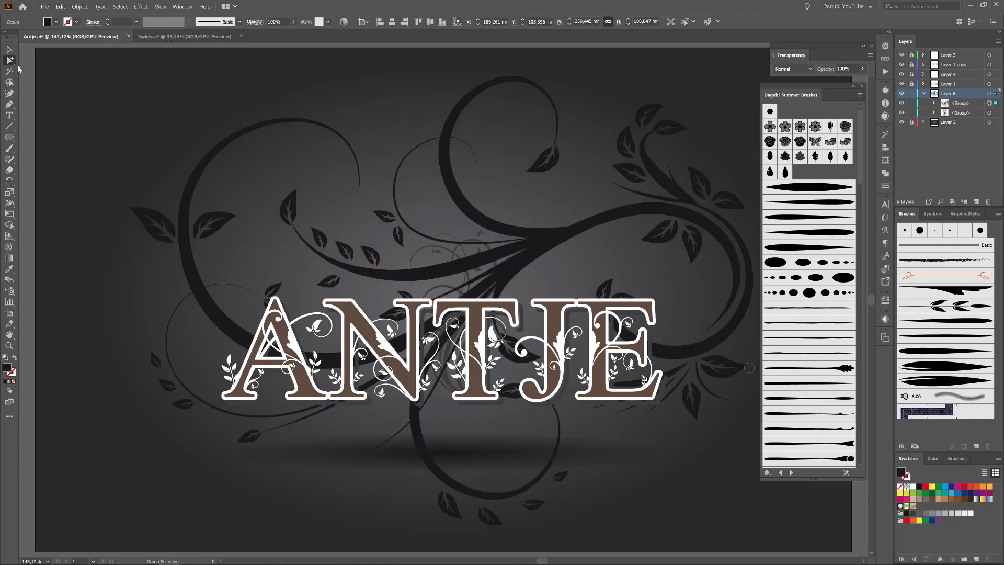
Scale and rotate the pasted swirl to about 75.1 × 54.7 mm behind J and E, and fill it with the central ornament's dark grey
left_click(10, 214)
left_click_drag(130, 76, 555, 383)
left_click_drag(684, 439, 647, 339)
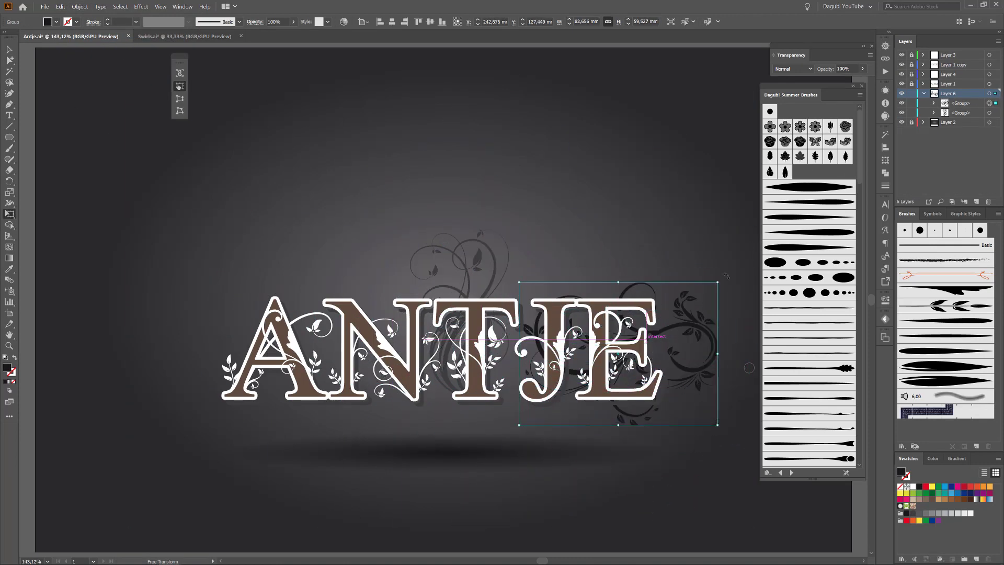
left_click_drag(726, 276, 678, 297)
left_click_drag(581, 294, 612, 270)
key("i")
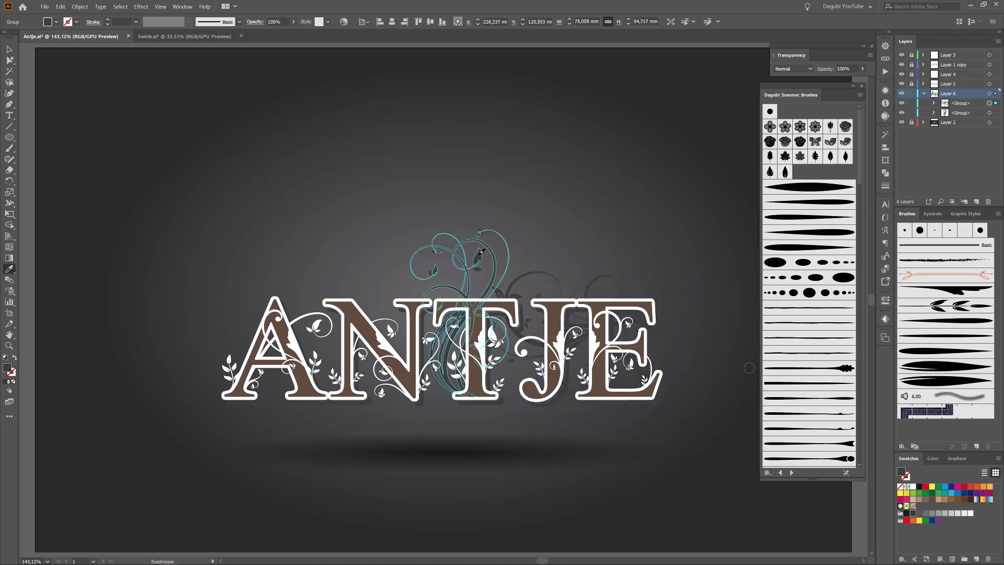
left_click(485, 256)
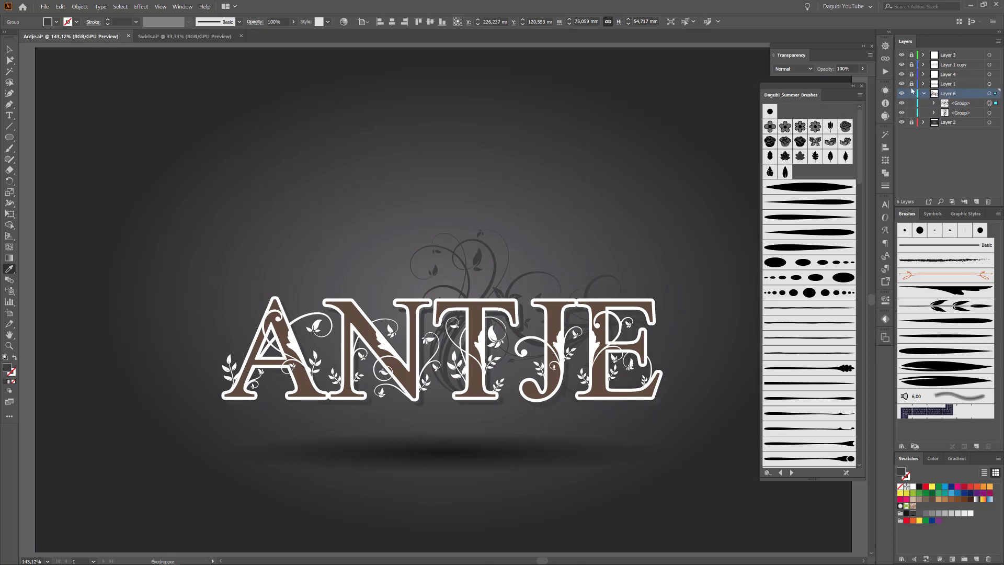
Copy the top-row feathery swirl with the large curl from Swirls.ai and paste it into Layer 6 of Antje.ai
left_click(184, 37)
left_click_drag(369, 109, 539, 205)
left_click(60, 6)
left_click(69, 46)
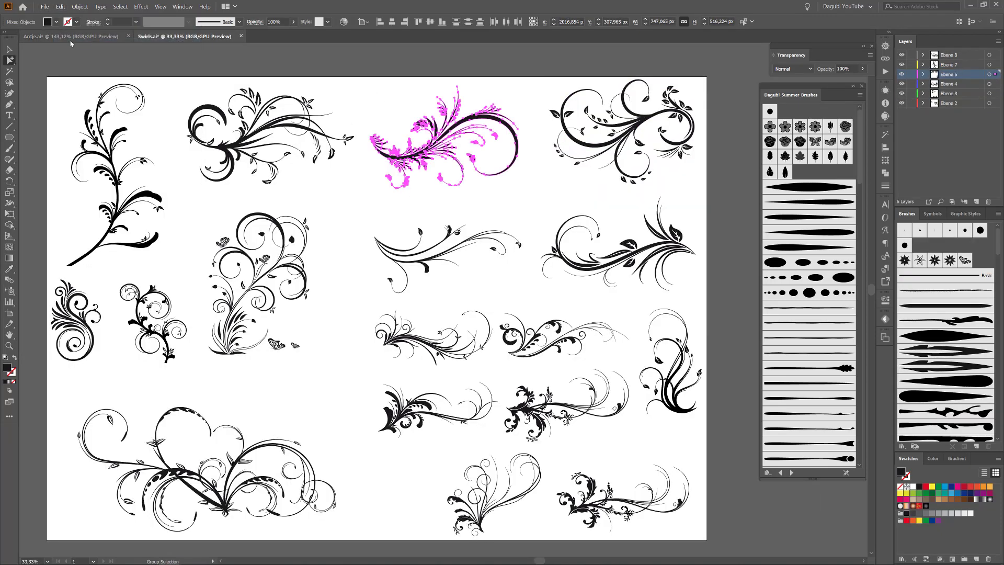
left_click(70, 37)
left_click(919, 94)
left_click(60, 7)
left_click(70, 53)
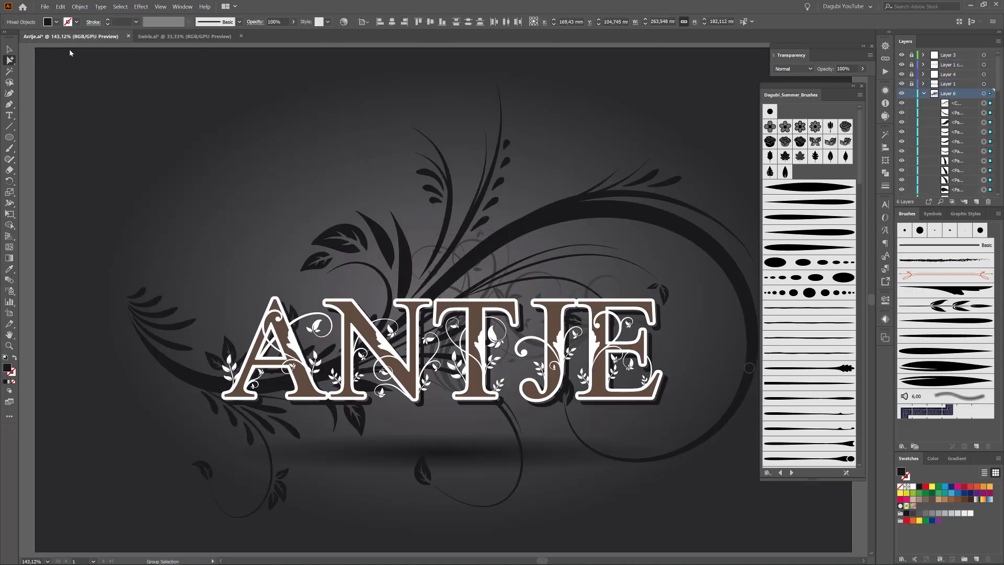
Scale the feathery swirl to about 84 × 58 mm behind A and N, and fill it with the central ornament's dark grey
key("e")
left_click_drag(759, 518, 385, 235)
left_click_drag(246, 158, 363, 368)
key("i")
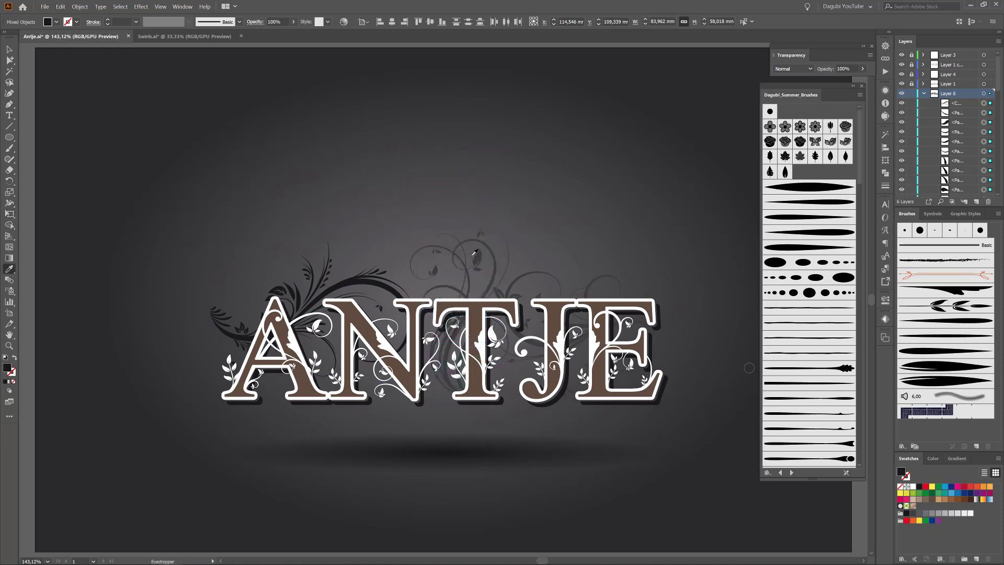
left_click(887, 161)
left_click(869, 130)
left_click(896, 160)
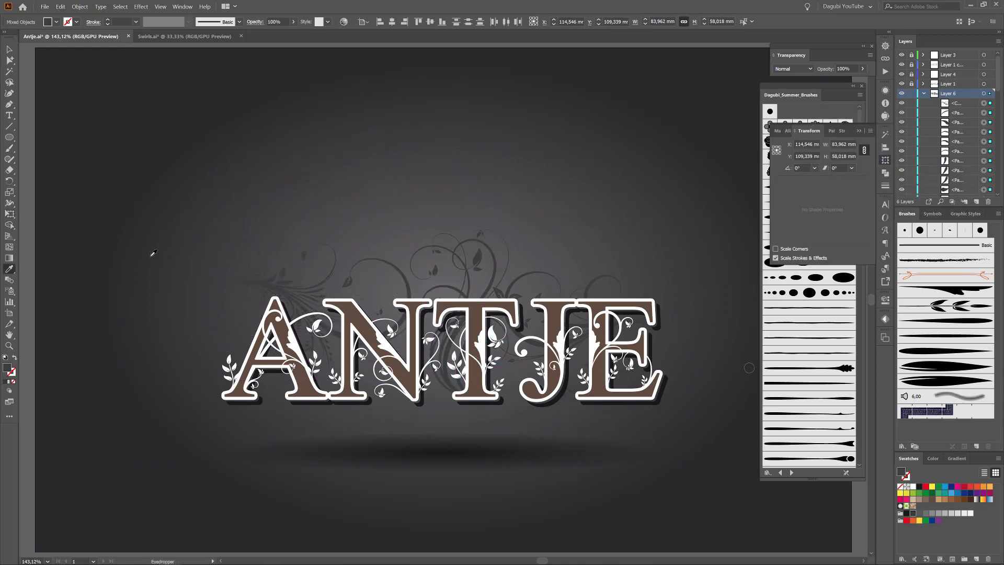
Rotate the feathery swirl about 28° counterclockwise behind A and N, resize it to about 82.9 × 58.5 mm, and group its paths
key("e")
left_click_drag(269, 283, 268, 314)
left_click_drag(419, 417, 380, 231)
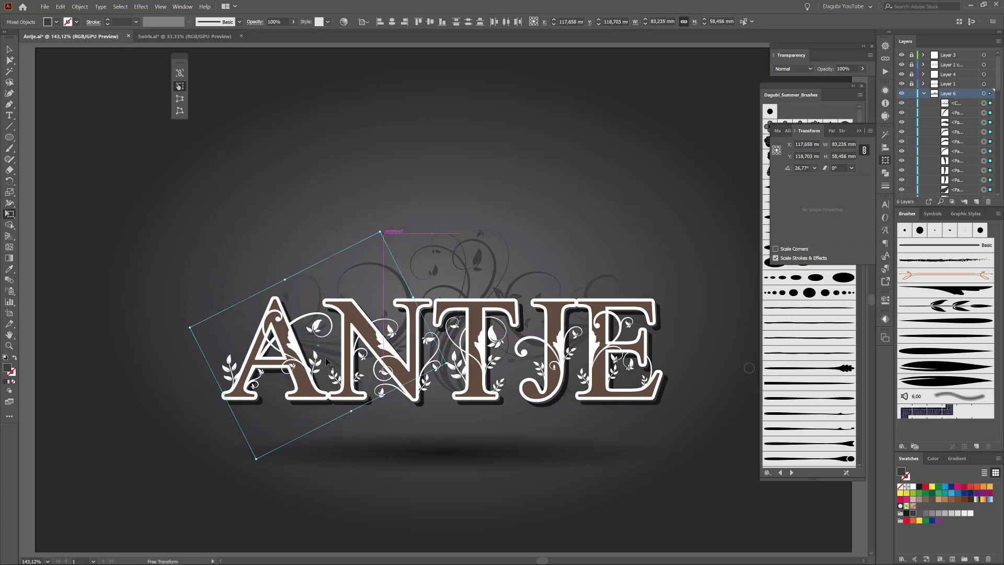
left_click_drag(327, 359, 331, 362)
left_click_drag(455, 396, 456, 391)
left_click_drag(364, 355, 365, 350)
left_click(80, 6)
left_click(94, 53)
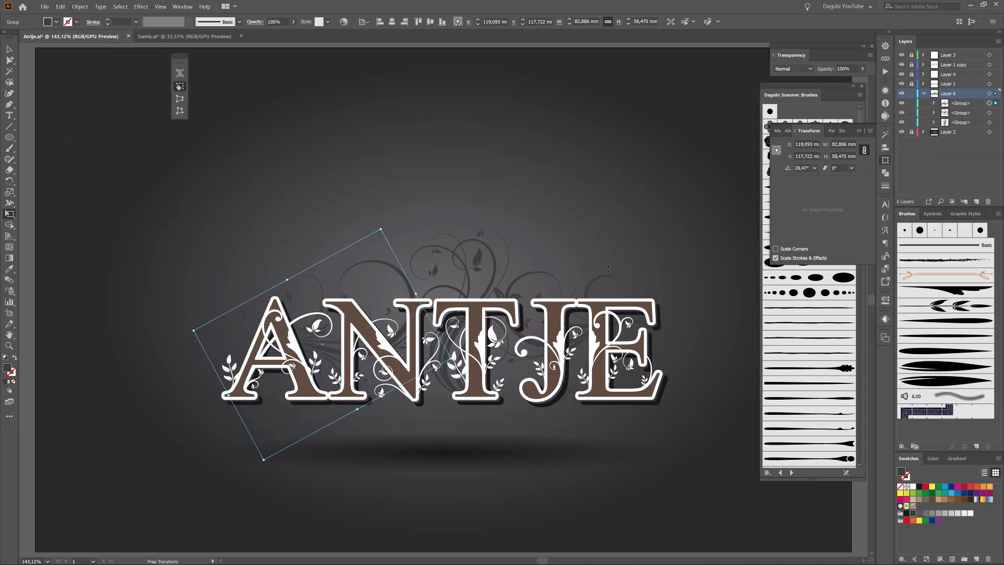
Rotate the ornament behind J and E clockwise at about 79.8 × 60.3 mm, and enlarge the central ornament to about 49.5 × 83.9 mm
left_click(988, 113)
left_click_drag(497, 246, 491, 239)
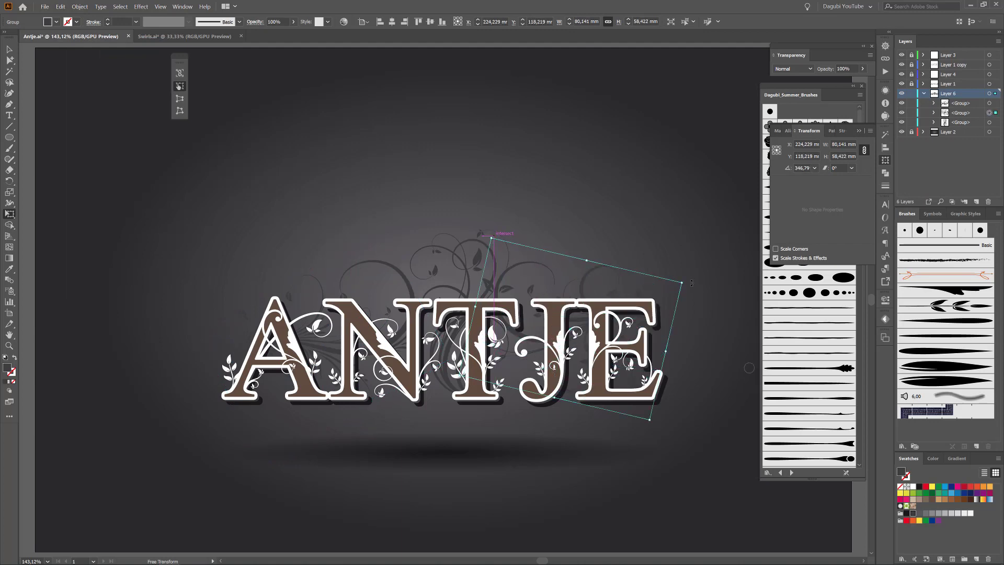
left_click_drag(684, 284, 658, 337)
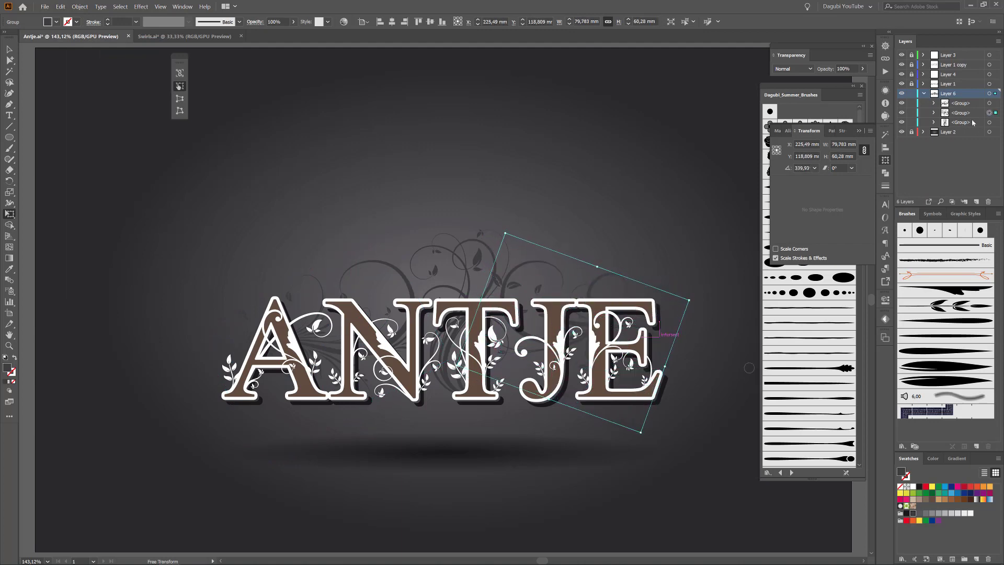
left_click(480, 235, "ctrl")
left_click_drag(481, 234, 492, 265)
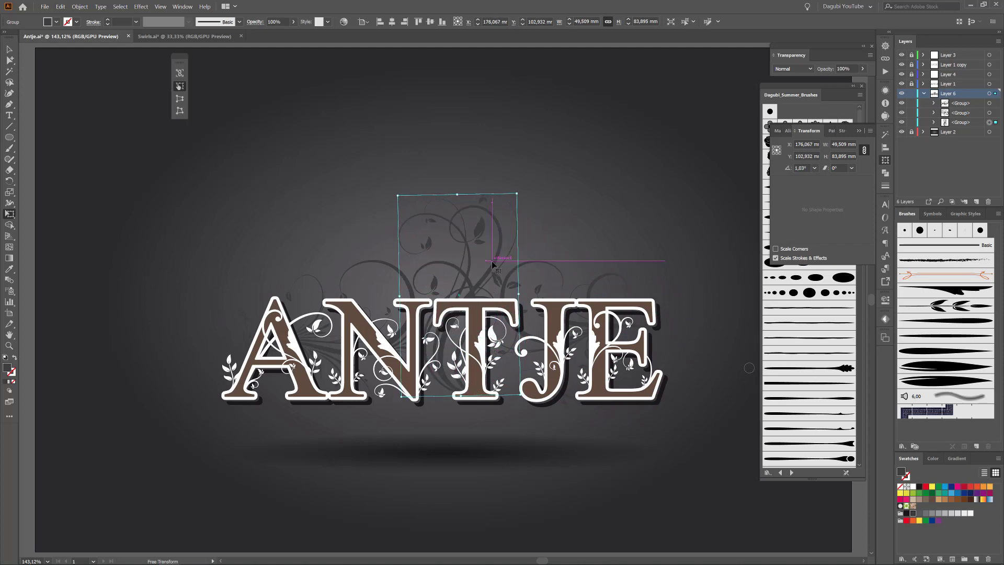
Close the floating brush library, and unlock Layer 2 to select its gradient background rectangle
left_click(861, 86)
left_click(912, 132)
left_click(923, 132)
left_click(397, 73)
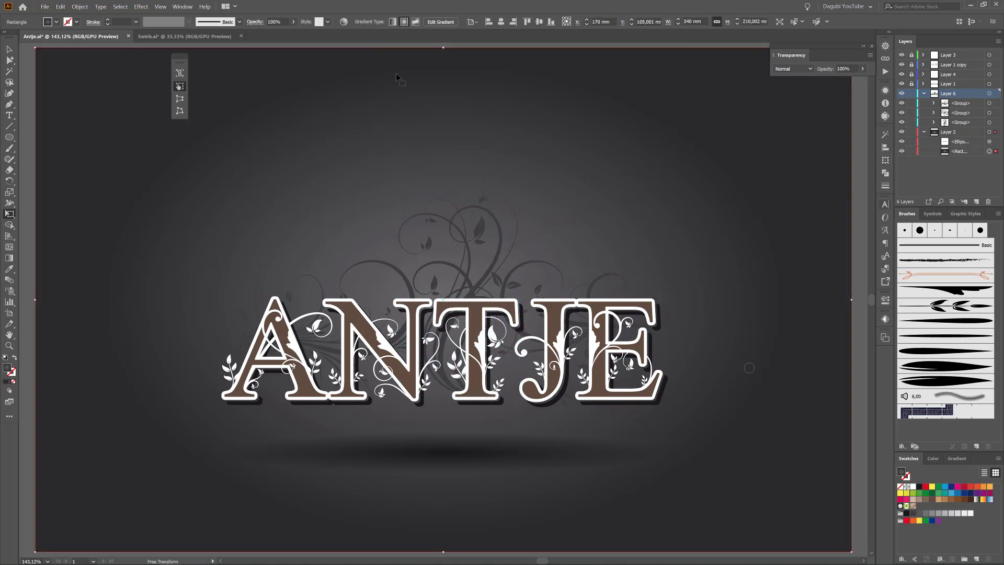
Recolor the background gradient, setting the dark colour's brightness to 14% and the lighter colour's brightness to about 43%
left_click(344, 21)
left_click_drag(679, 265, 678, 268)
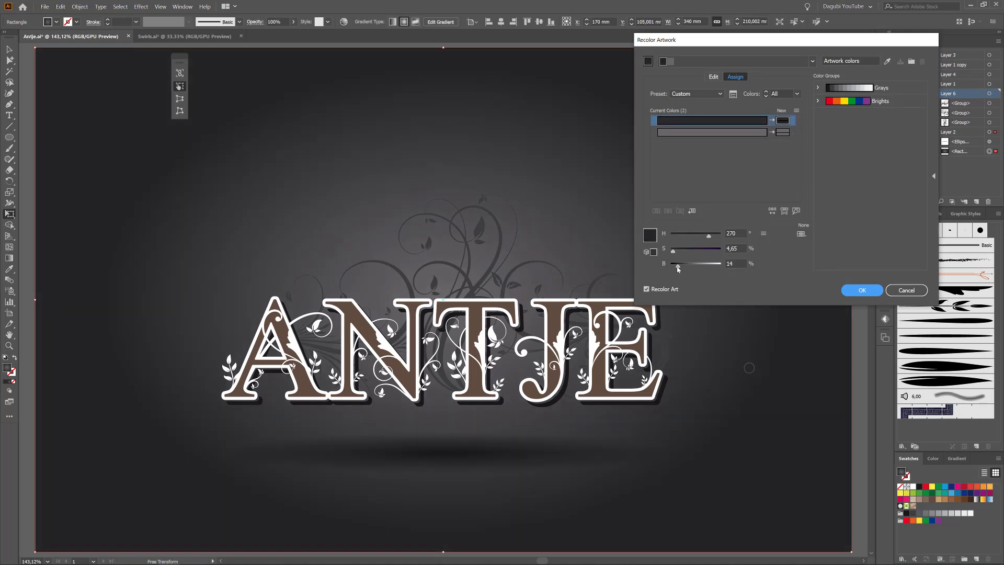
left_click(695, 132)
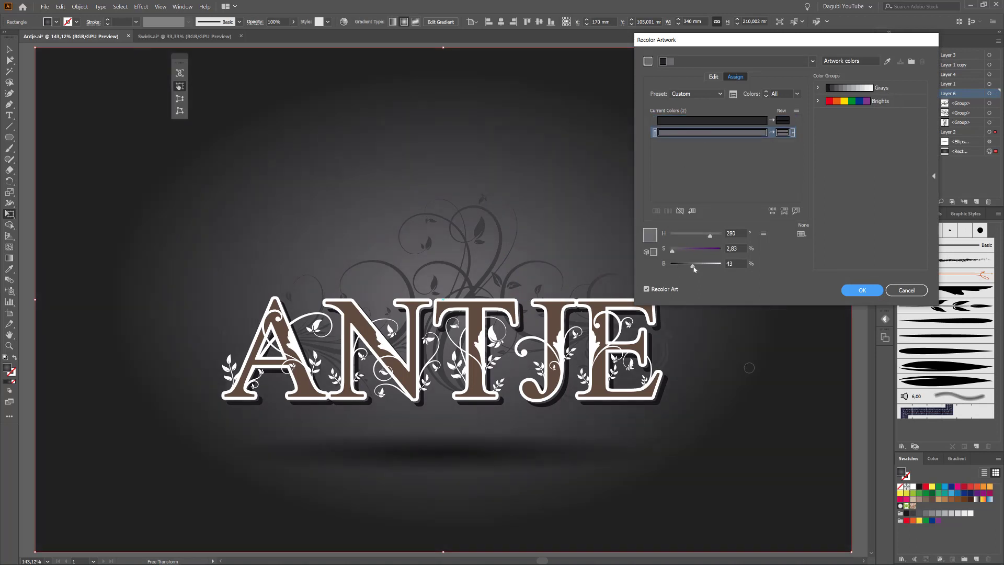
left_click_drag(694, 268, 694, 268)
left_click(855, 294)
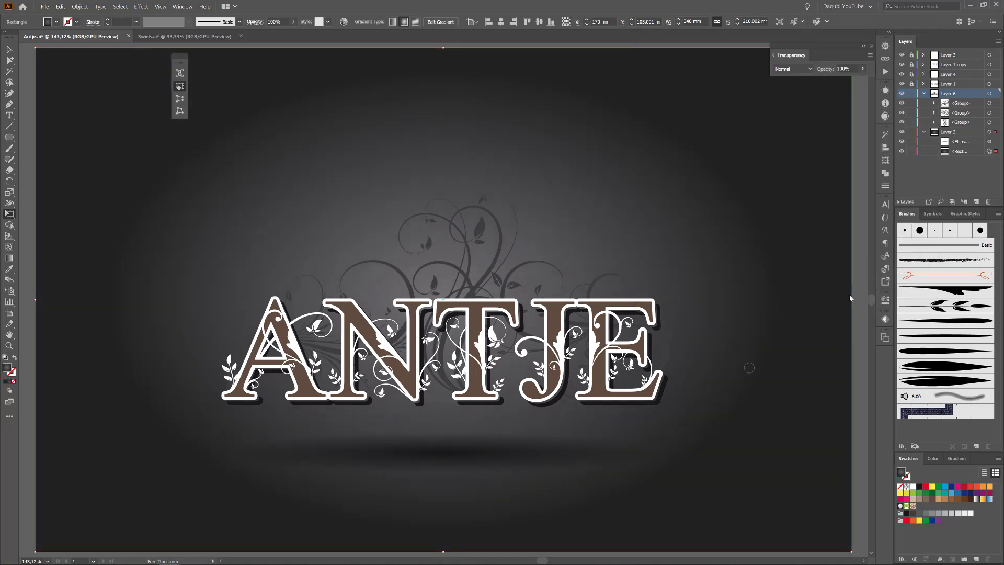